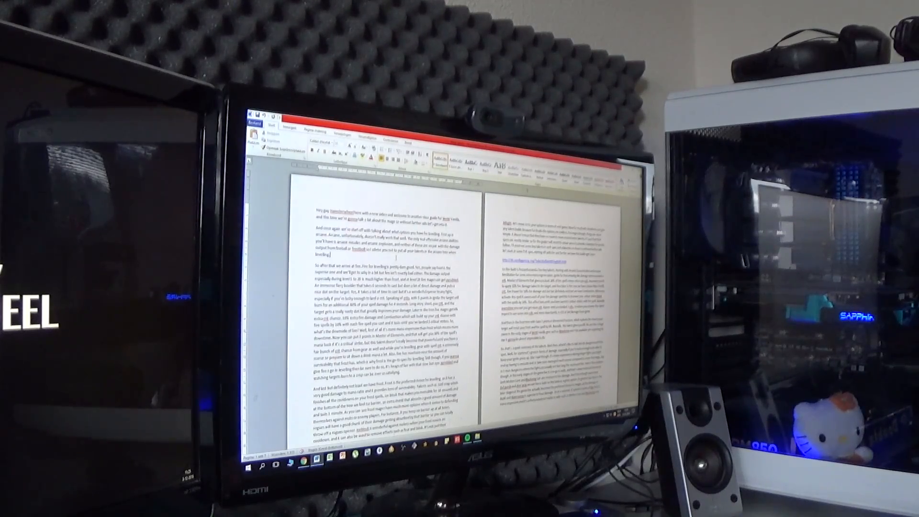
- Read through the mage guide script in Word from the opening page to the final pages with the talent screenshots
scroll(396, 258, "down", 2)
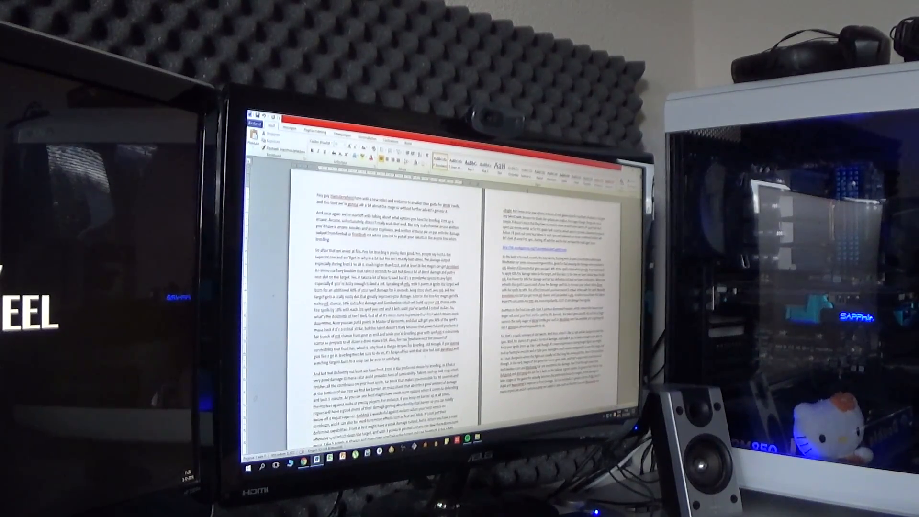
scroll(386, 296, "down", 1)
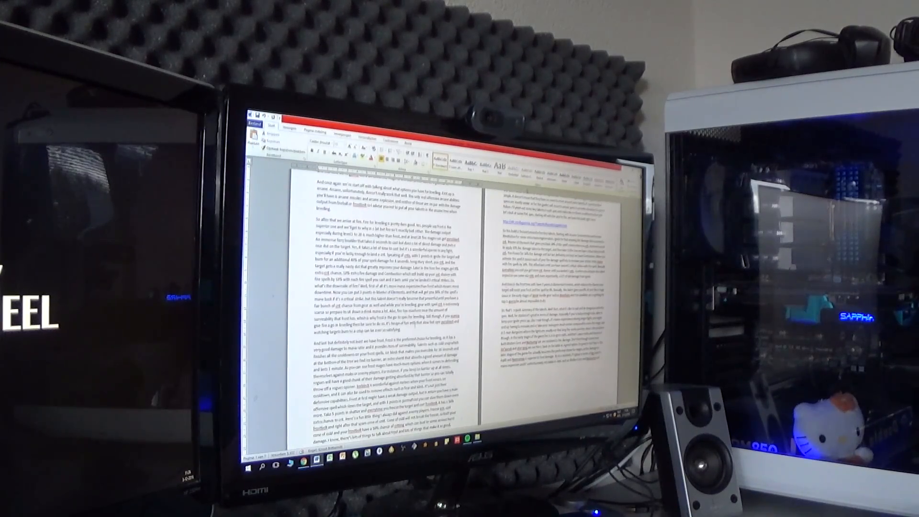
scroll(387, 296, "up", 1)
scroll(387, 297, "down", 5)
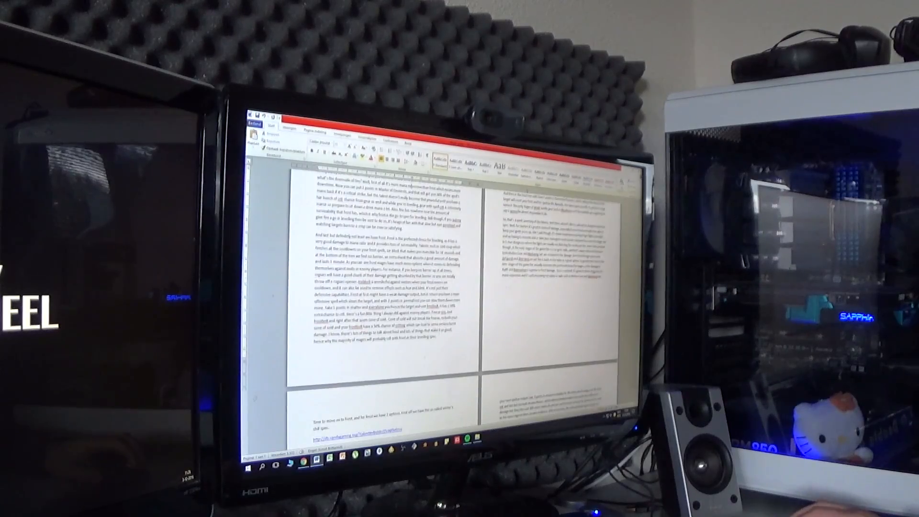
scroll(386, 297, "down", 8)
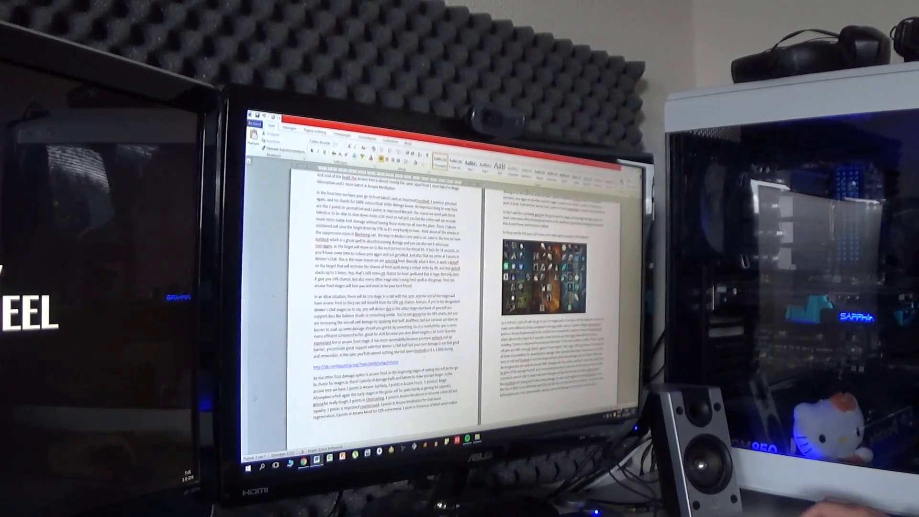
scroll(387, 297, "down", 8)
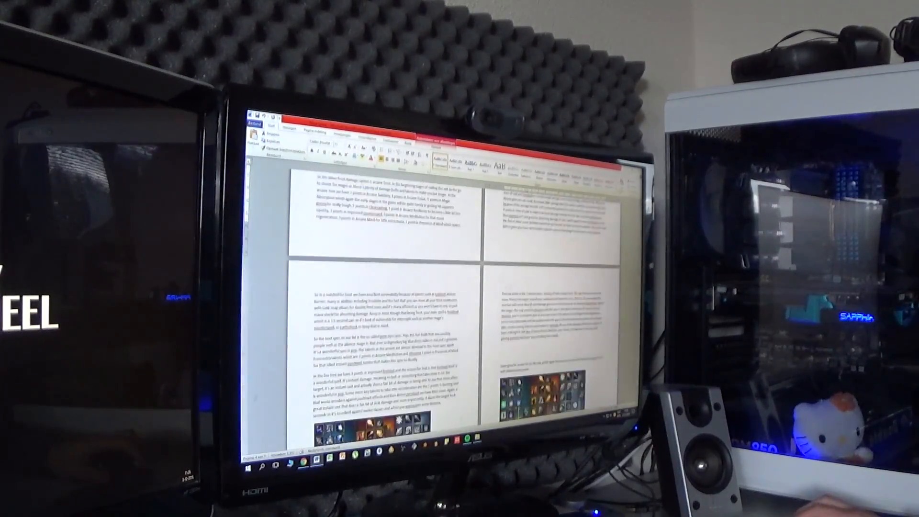
scroll(386, 297, "down", 2)
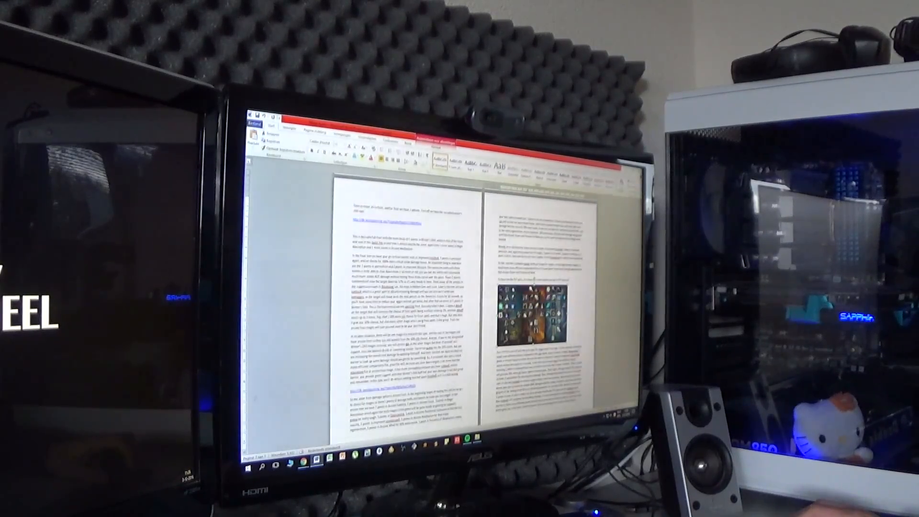
scroll(387, 296, "down", 2)
scroll(540, 347, "down", 2)
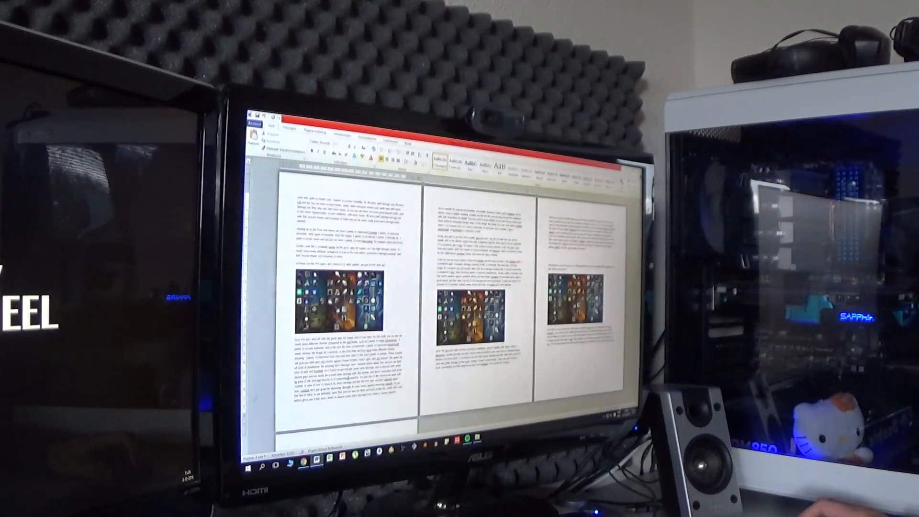
scroll(526, 347, "down", 4)
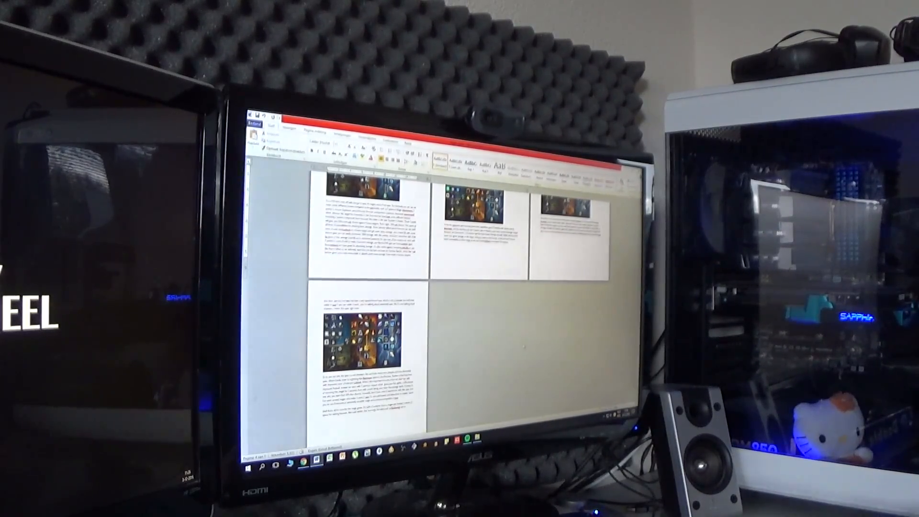
scroll(525, 347, "up", 5)
left_click(497, 328)
left_click(511, 351)
scroll(512, 353, "down", 5)
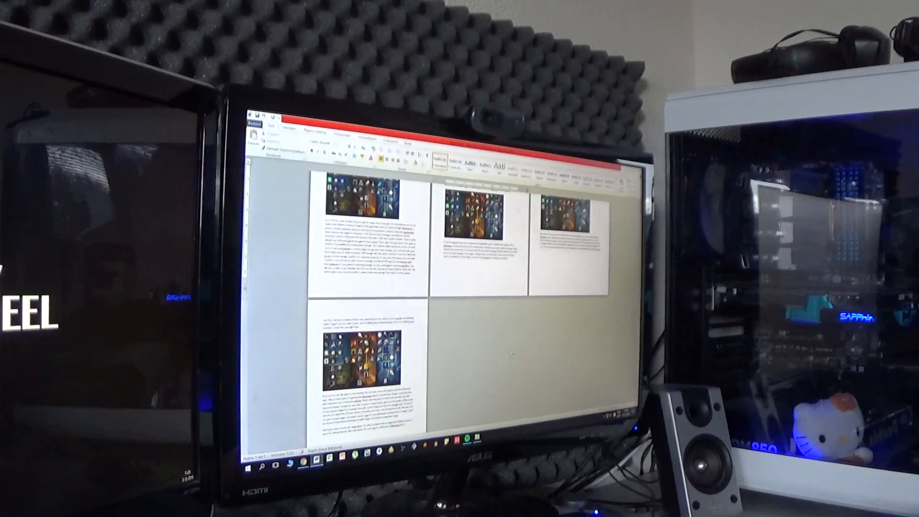
scroll(512, 353, "down", 2)
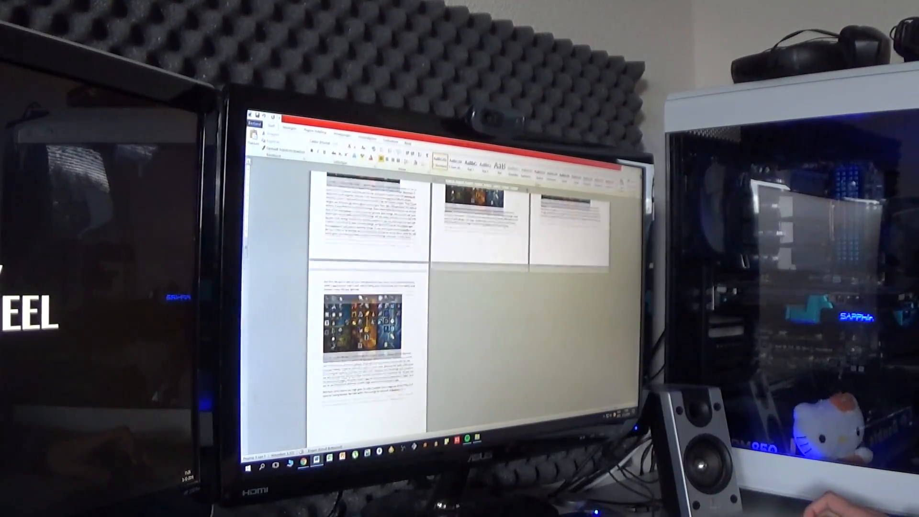
scroll(512, 353, "up", 6)
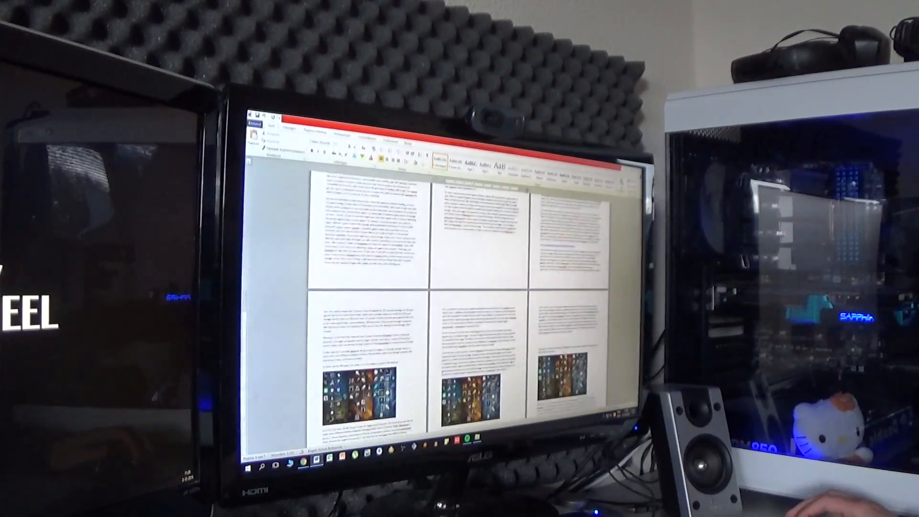
scroll(512, 352, "up", 5)
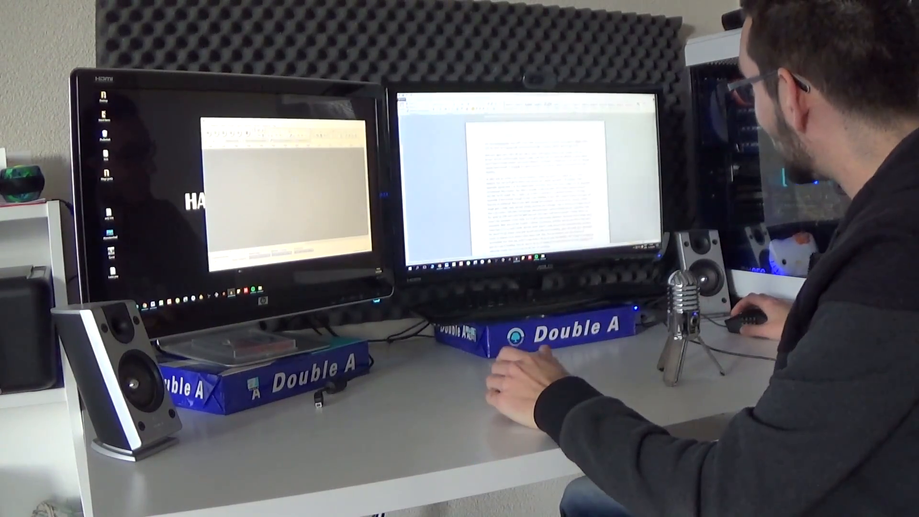
key("BackSpace")
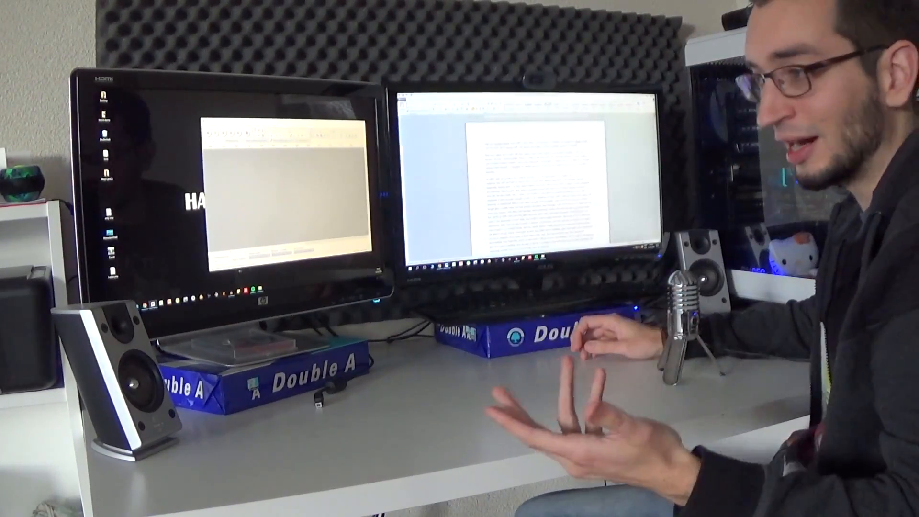
scroll(537, 187, "down", 1)
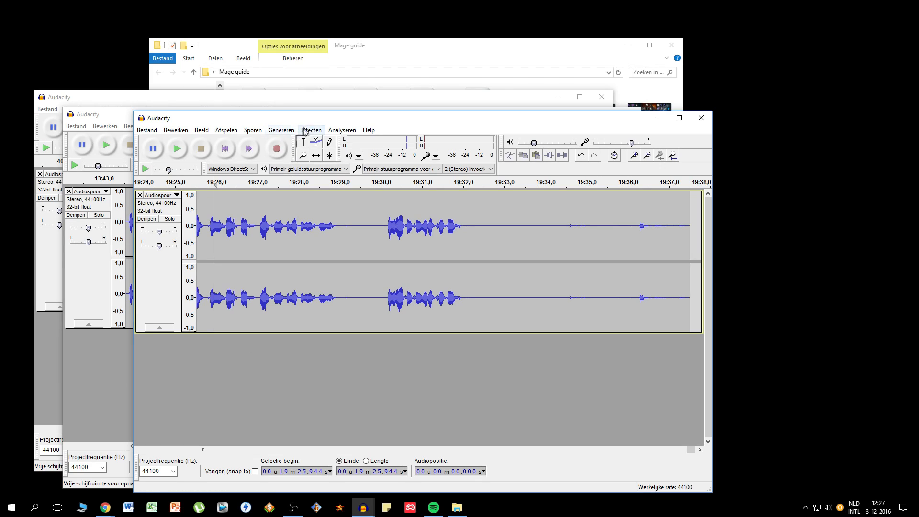
- Minimise the three Audacity recording windows so that only the Mage guide folder stays open
left_click_drag(321, 121, 317, 137)
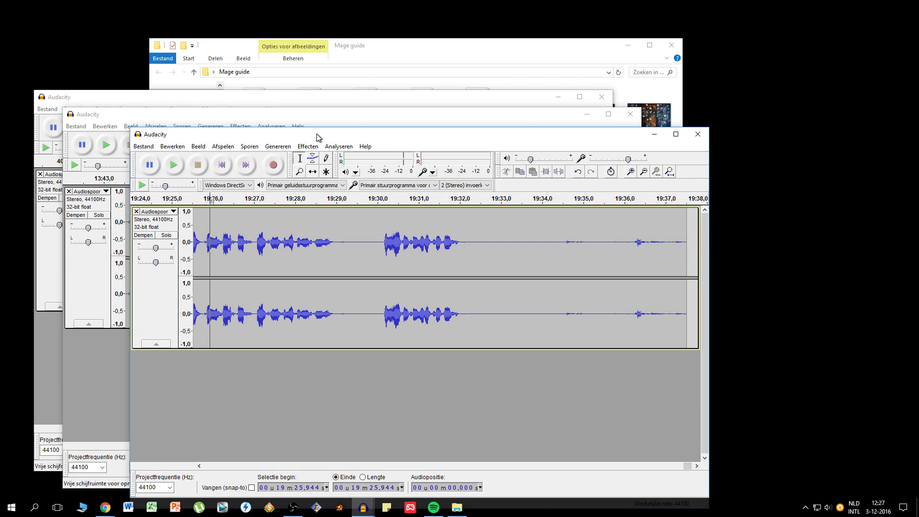
left_click(343, 124)
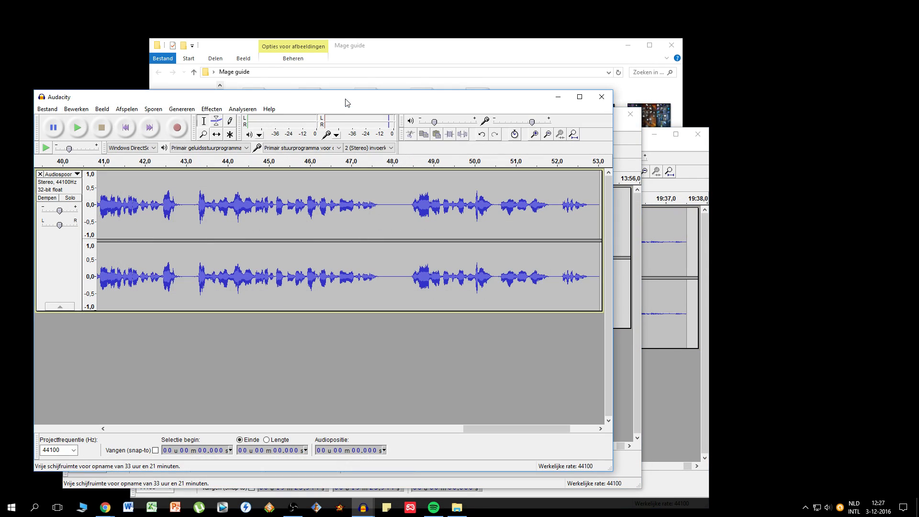
left_click(558, 97)
left_click(587, 114)
left_click(654, 134)
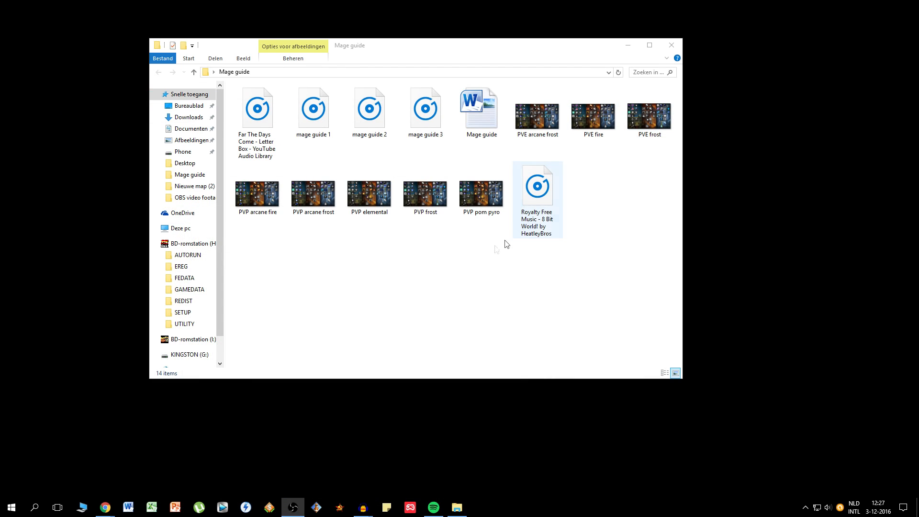
- Examine the Mage guide folder's script, voice recordings, talent images and music files
left_click_drag(383, 50, 393, 64)
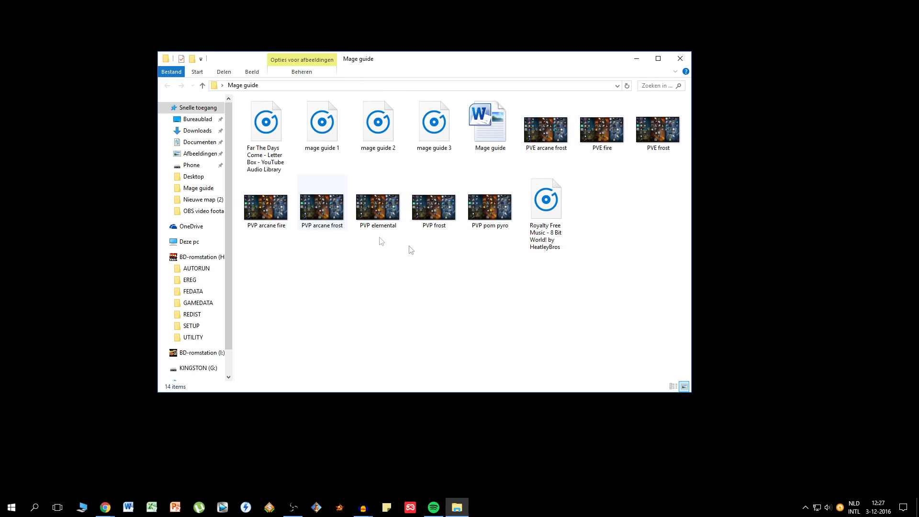
left_click(492, 128)
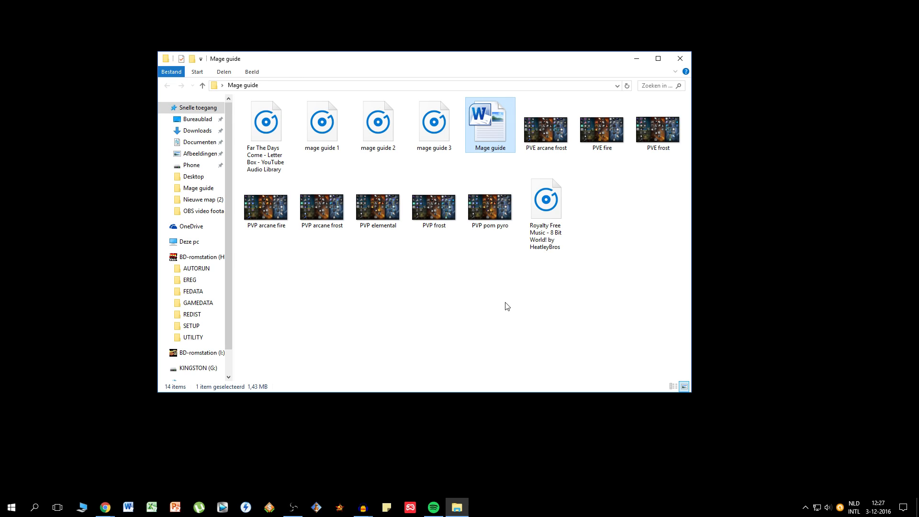
key("End")
key("Home")
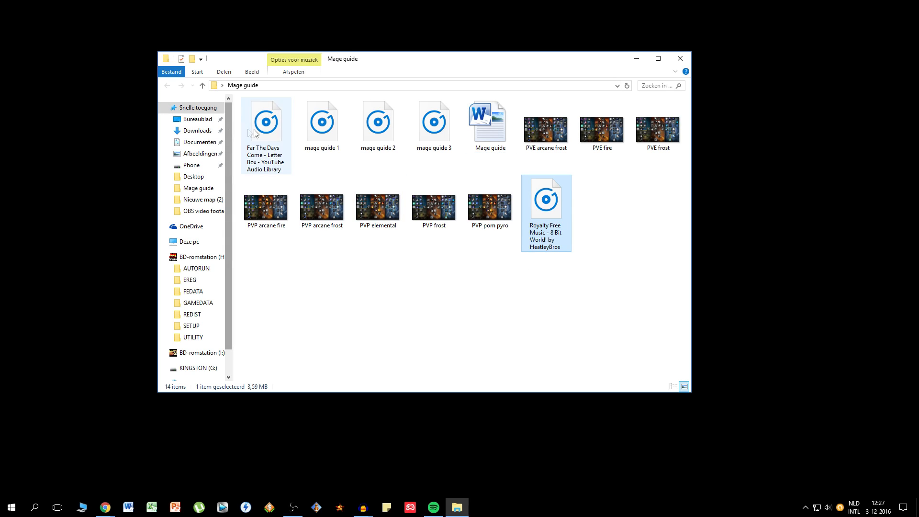
left_click(463, 298)
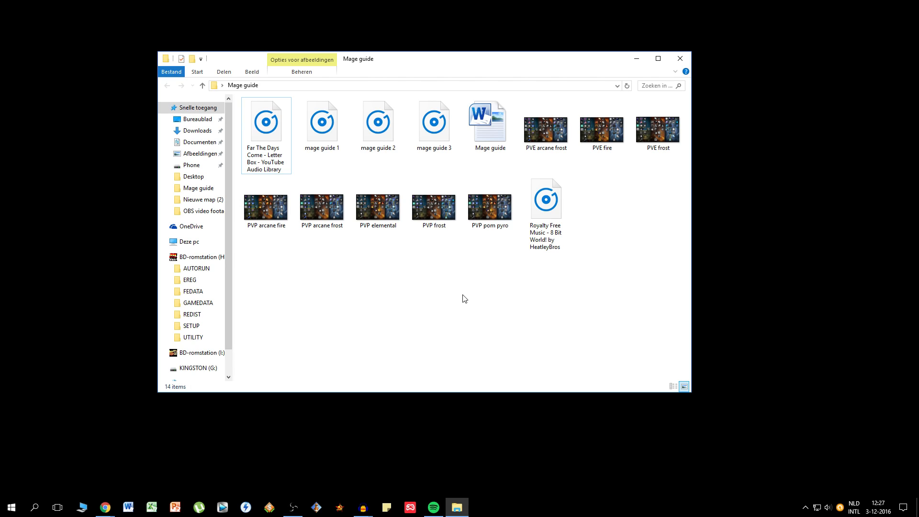
- Switch to Vegas Pro, dismiss the upgrade offer and load the Elysium Stress Test project with its missing media left offline
left_click(222, 506)
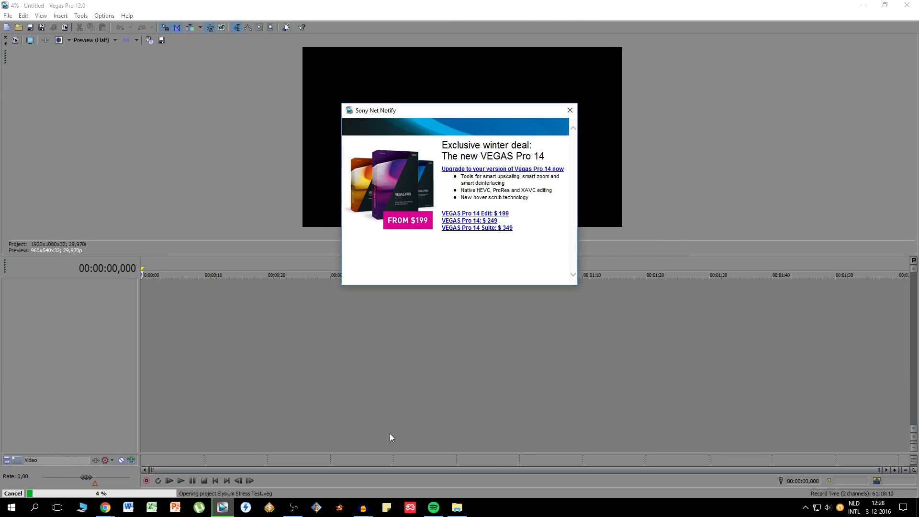
left_click(570, 110)
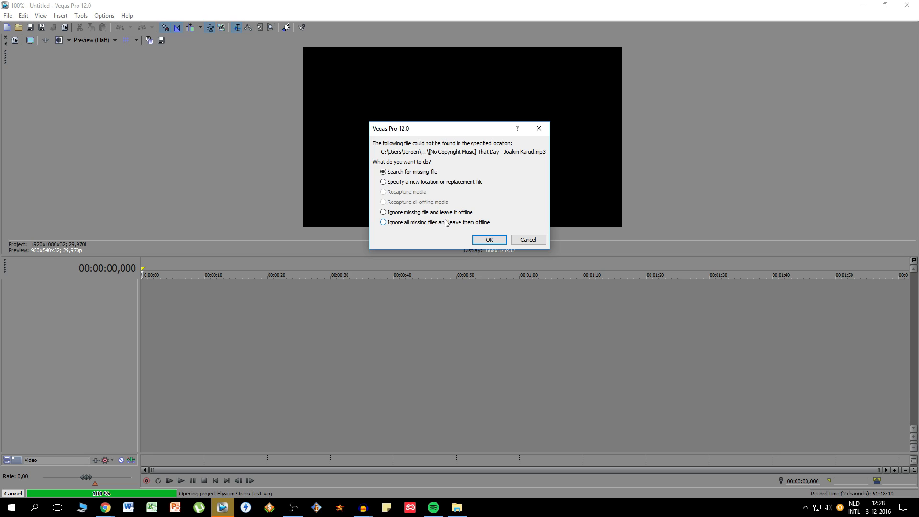
left_click(476, 236)
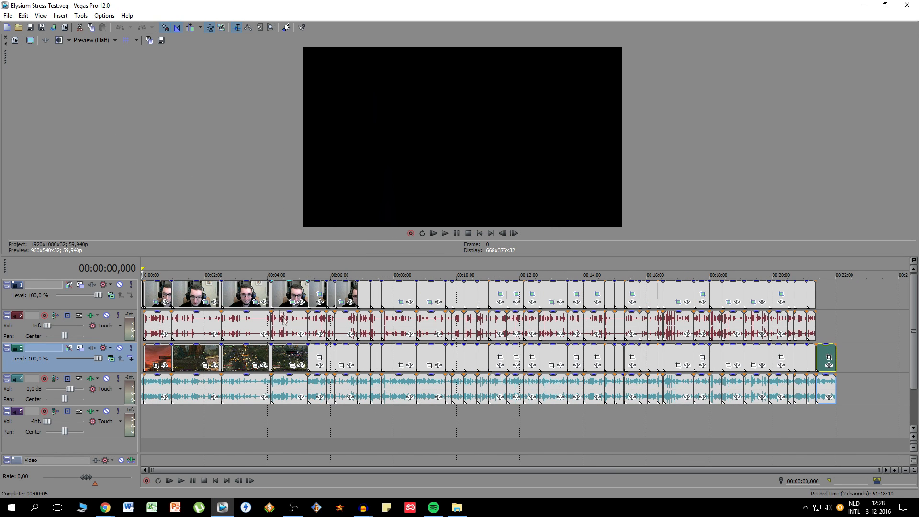
left_click(245, 299)
left_click(207, 296)
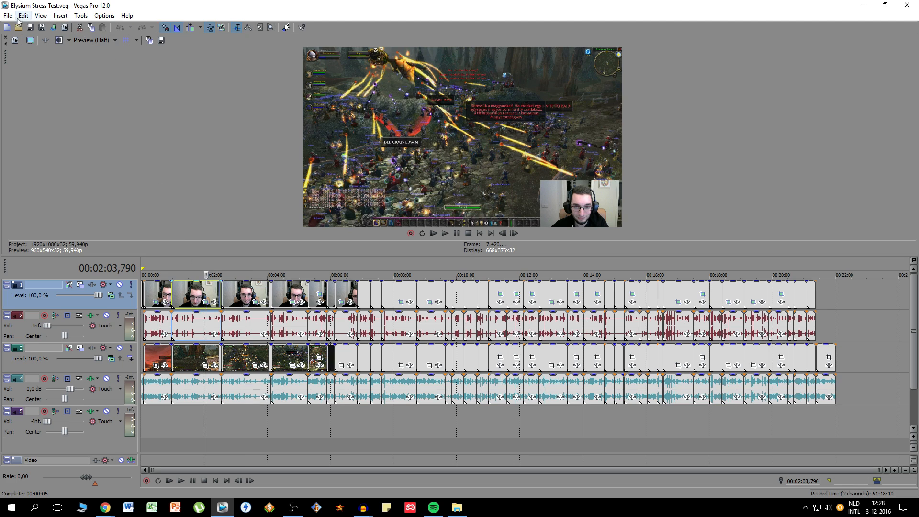
- Open the Template 3 project from the Sony Vegas Projects folder, ignoring all missing files and leaving them offline
left_click(8, 15)
left_click(21, 36)
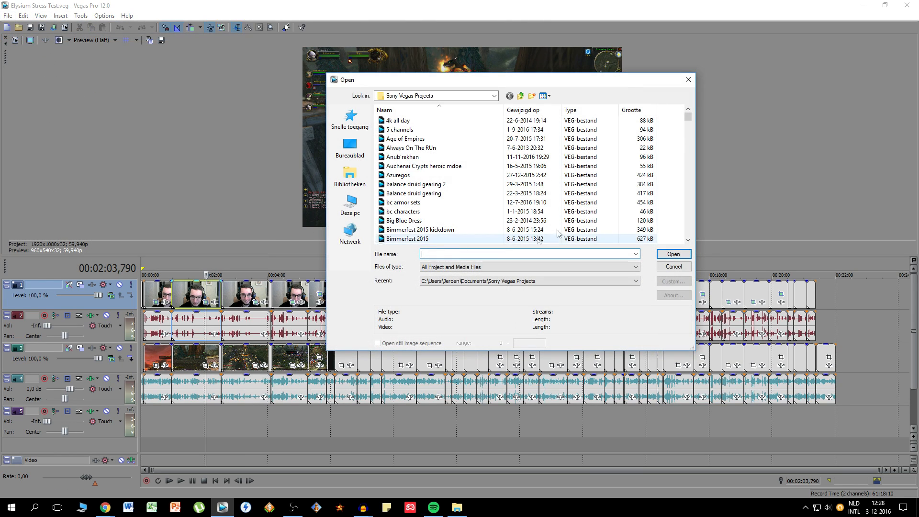
left_click_drag(691, 117, 690, 177)
scroll(437, 181, "down", 10)
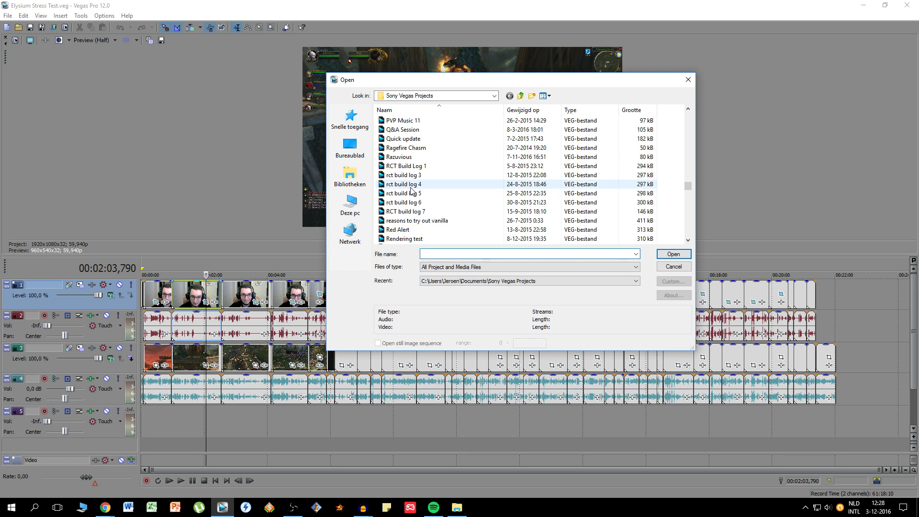
scroll(411, 190, "down", 5)
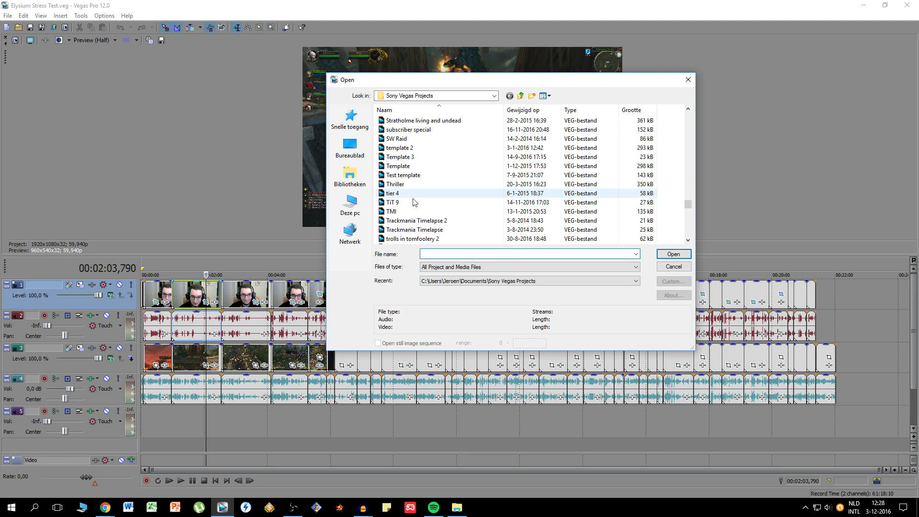
left_click(400, 129)
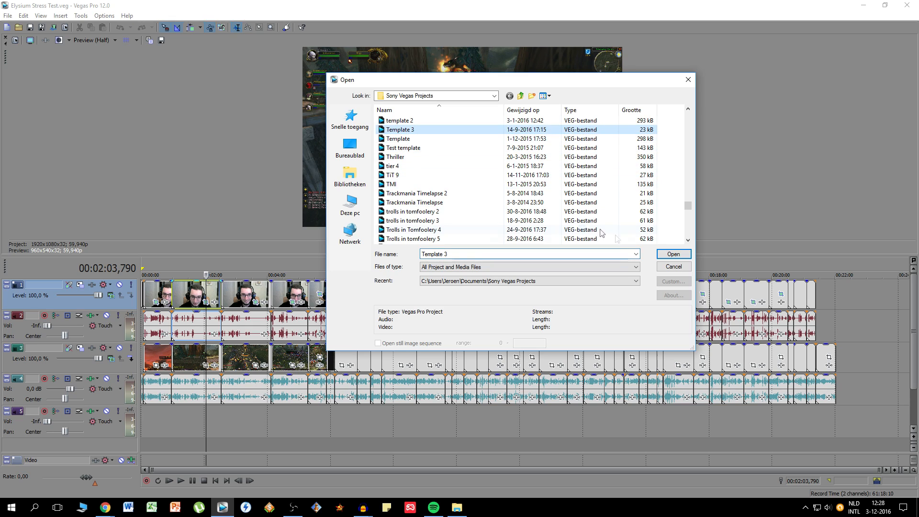
left_click(668, 254)
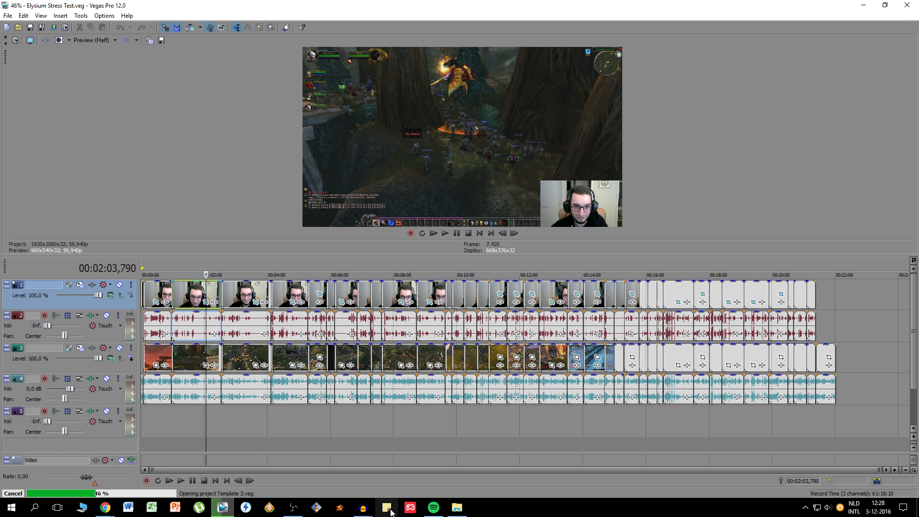
left_click(453, 228)
left_click(484, 238)
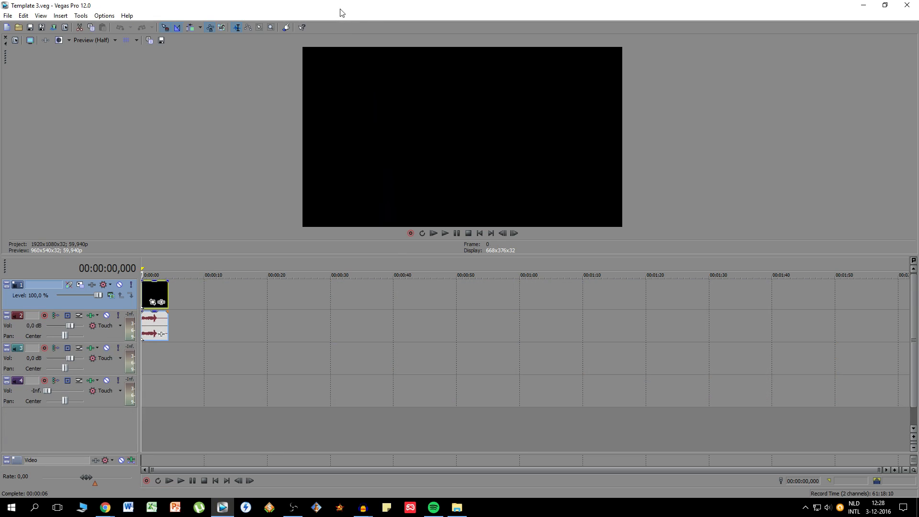
- Add the recordings mage guide 1, mage guide 2 and mage guide 3 from the Mage guide folder to the first audio track, after the intro clip
double_click(339, 13)
left_click(261, 54)
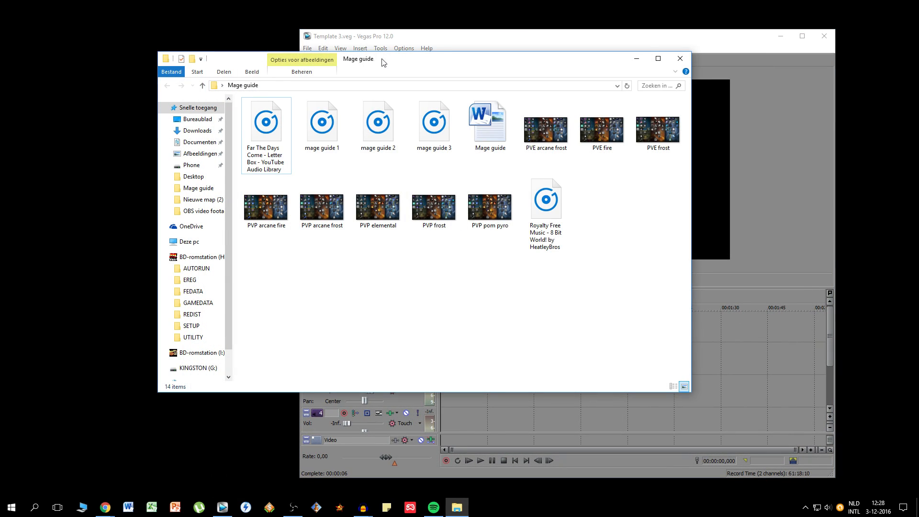
left_click_drag(383, 63, 287, 51)
left_click(241, 126)
left_click(348, 129, "shift")
left_click_drag(284, 133, 623, 346)
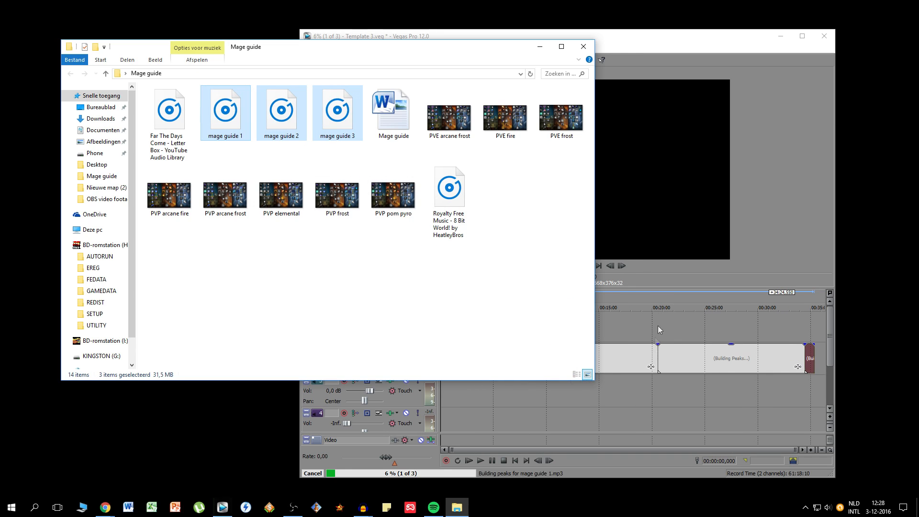
left_click(641, 354)
- Maximise the Vegas Pro window and place the playhead at about 00:02:38 in the first voice recording
double_click(578, 37)
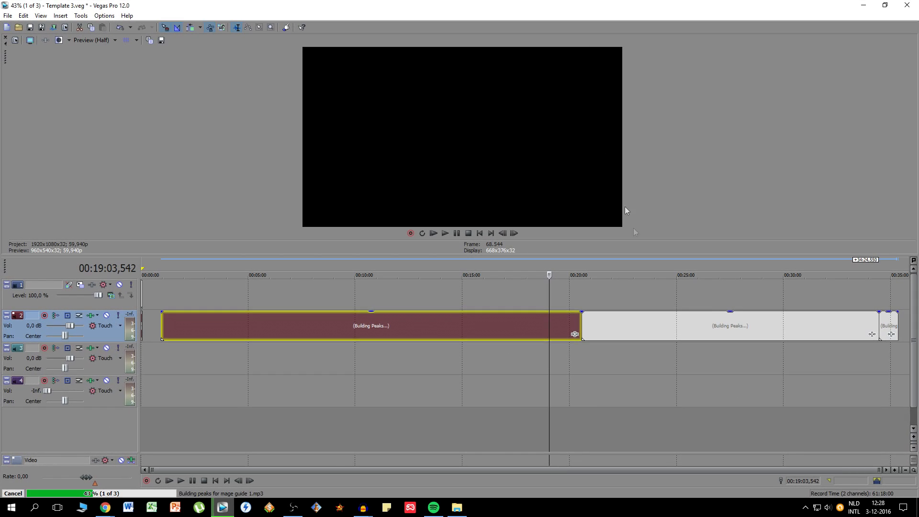
left_click(892, 322)
left_click(197, 327)
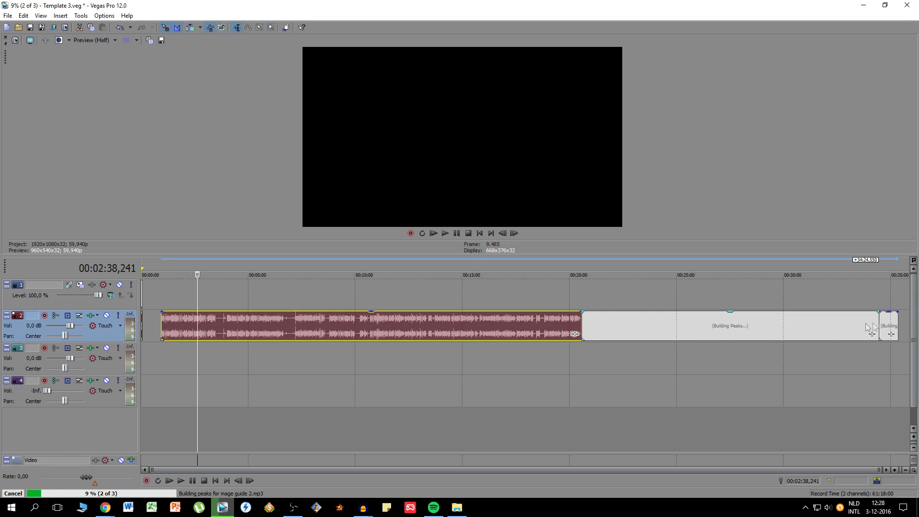
- Move the three voice recordings together earlier on the audio track, so the first starts shortly after the intro clip at about 00:00:05
left_click(890, 325, "shift")
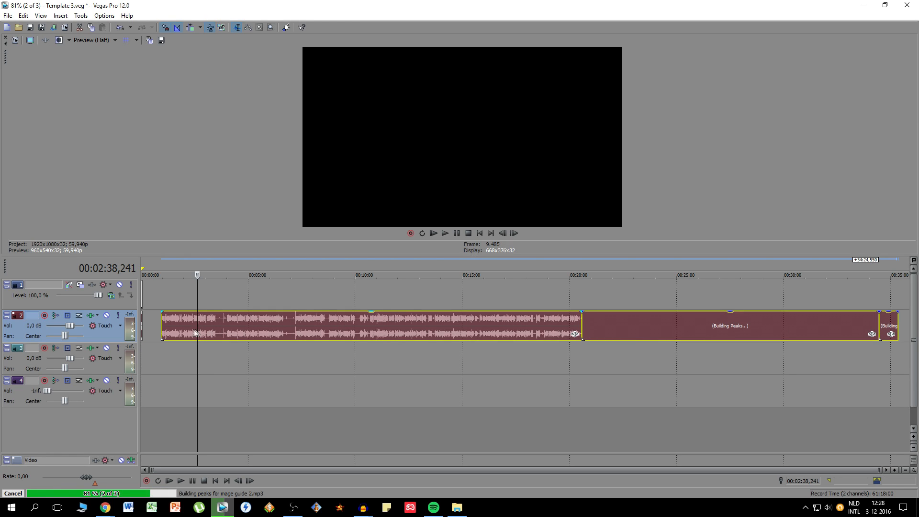
scroll(165, 325, "up", 8)
left_click_drag(239, 333, 163, 333)
scroll(321, 333, "down", 8)
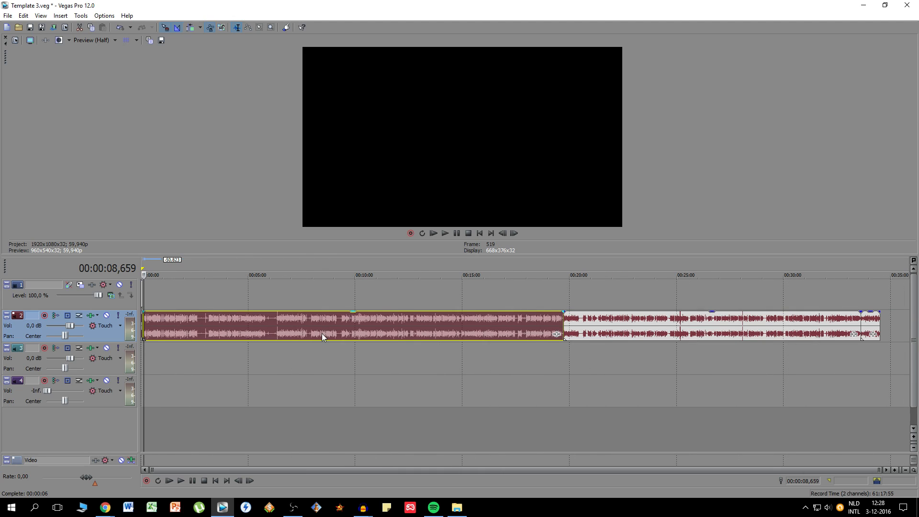
left_click(628, 341)
left_click(870, 325)
left_click(879, 319)
left_click(144, 330)
scroll(288, 322, "up", 8)
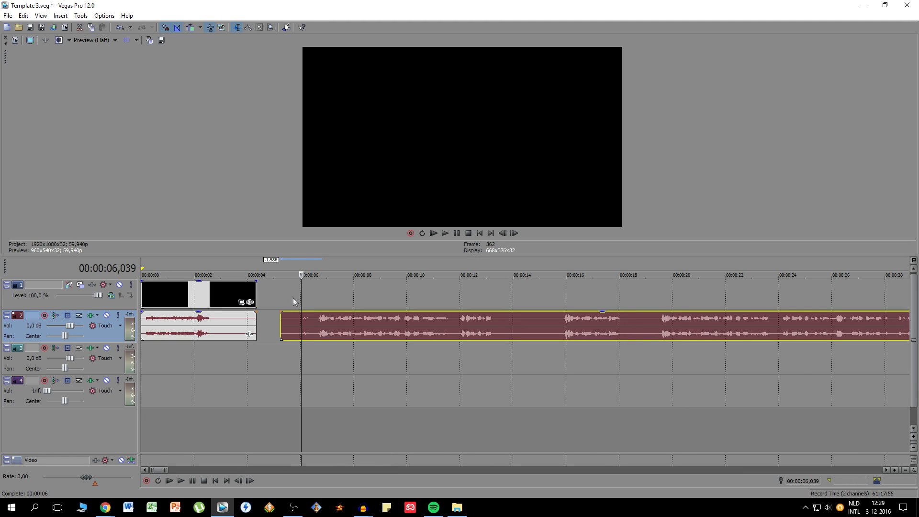
- Trim the silent start of the first voice recording to about 00:00:06,500 and play its opening seconds
left_click_drag(283, 322, 317, 321)
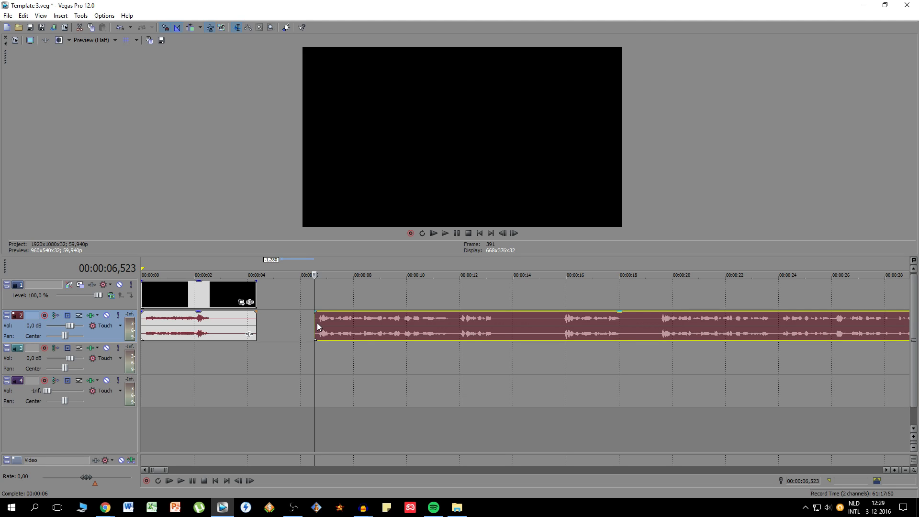
left_click(179, 481)
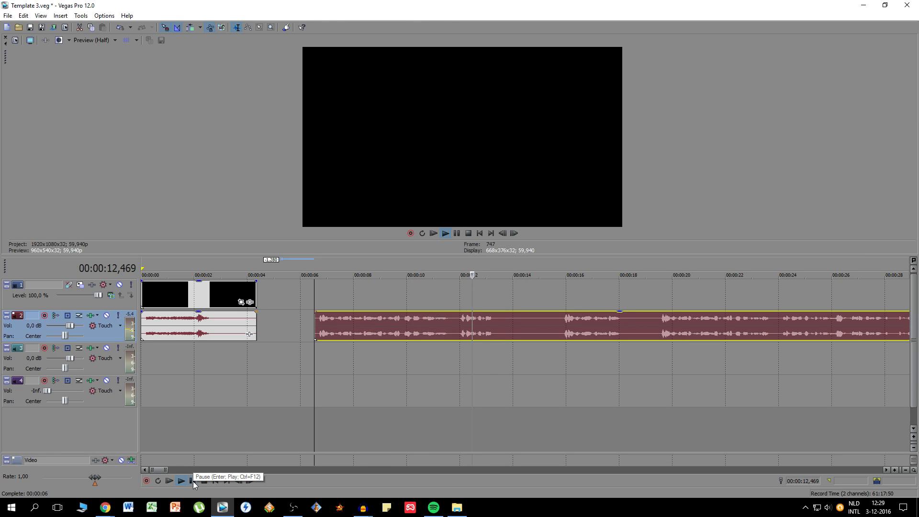
left_click(194, 481)
- Play parts of the first voice recording and split it at about 00:00:11,900 and at 00:00:19,469
left_click(509, 336)
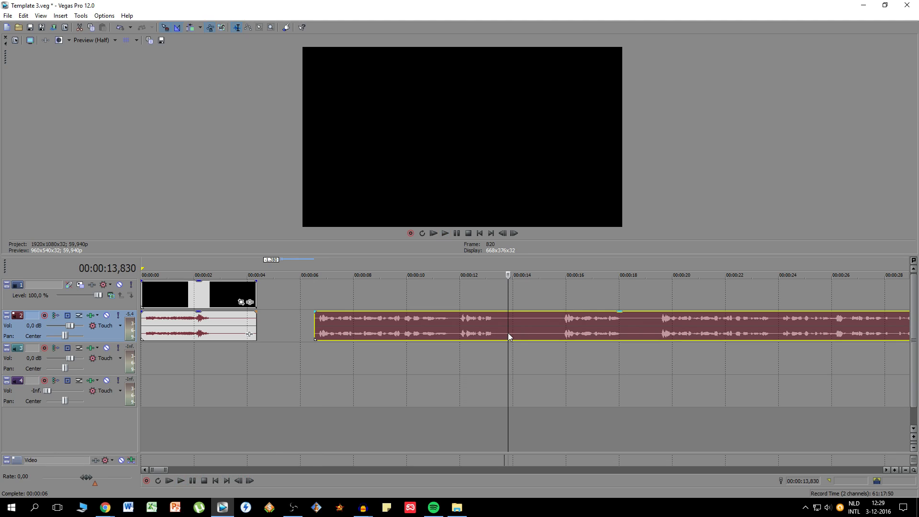
left_click(458, 324)
key("s")
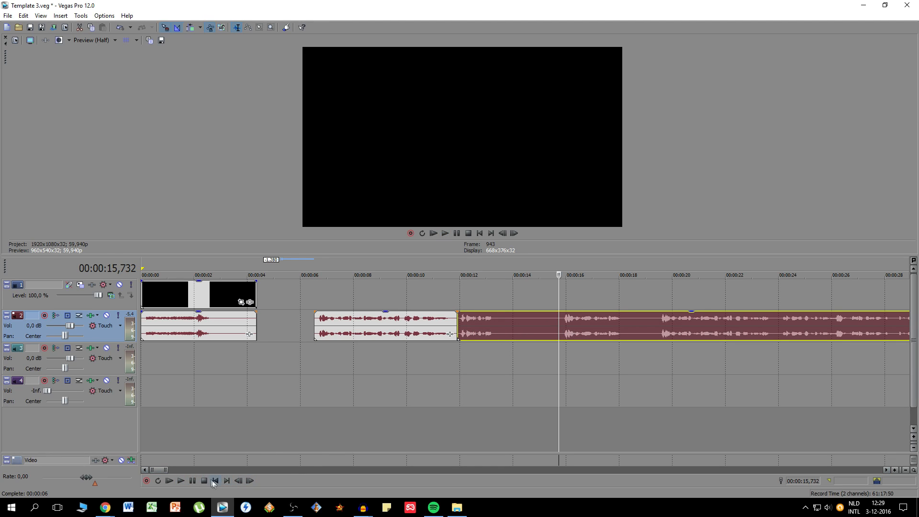
left_click(181, 481)
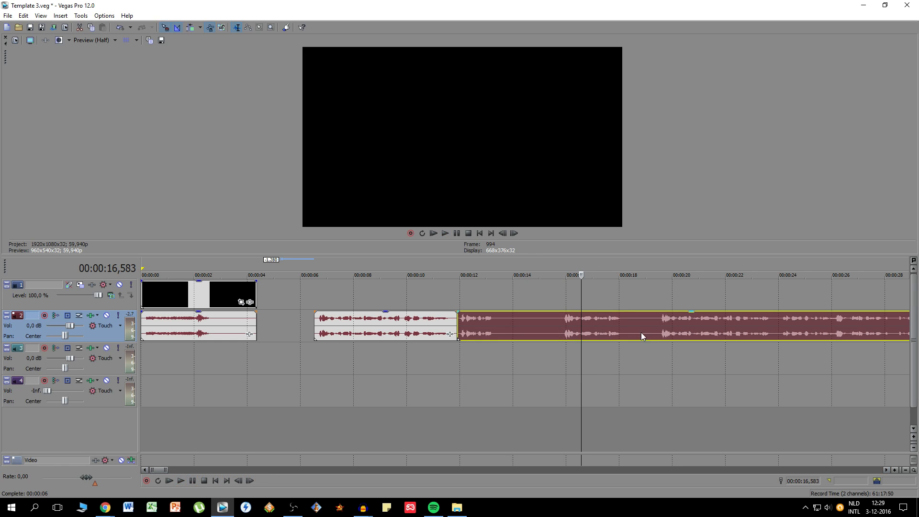
left_click(657, 330)
left_click(181, 480)
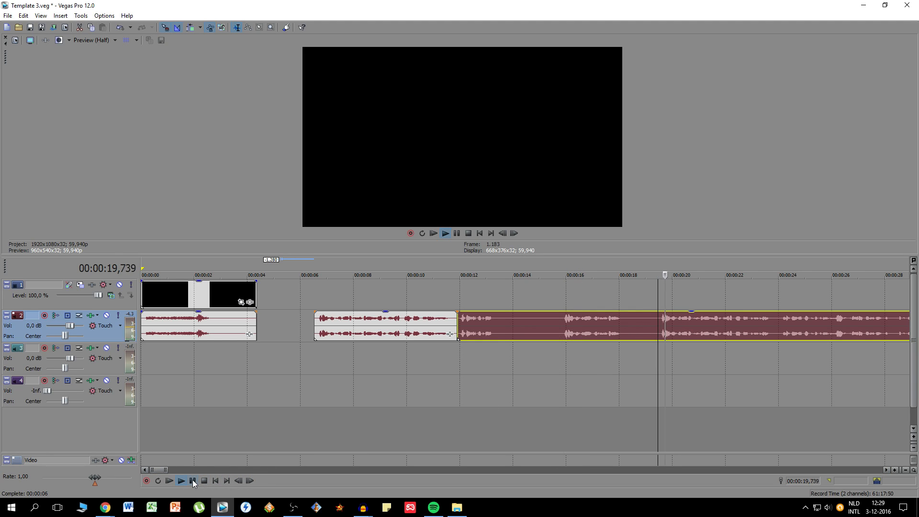
left_click(657, 329)
key("s")
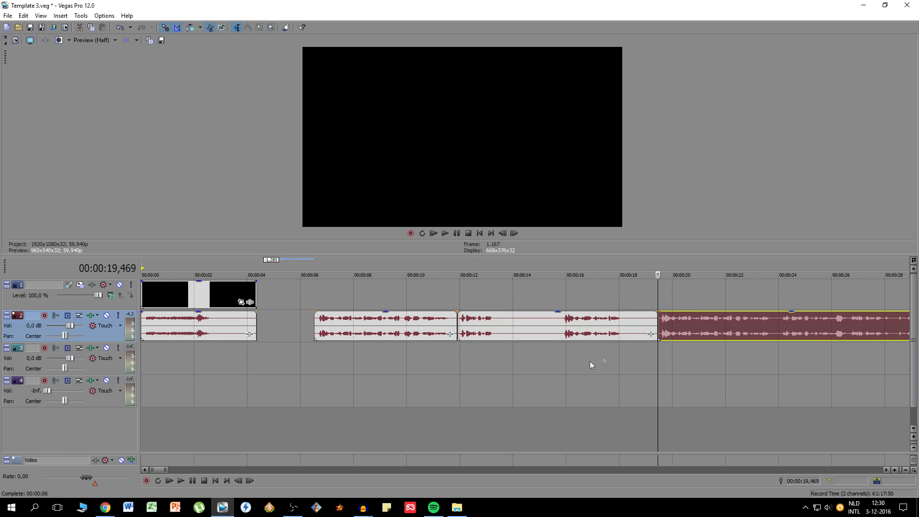
- Delete the two opening pieces of the recording and move the remaining part to start at about 00:00:04,900, after the intro clip
left_click(558, 335)
key("Delete")
left_click(423, 334)
key("Delete")
left_click_drag(663, 341, 310, 338)
left_click(273, 330)
- Play the moved recording from its start and split it in the pause at 00:00:14,831
left_click(185, 482)
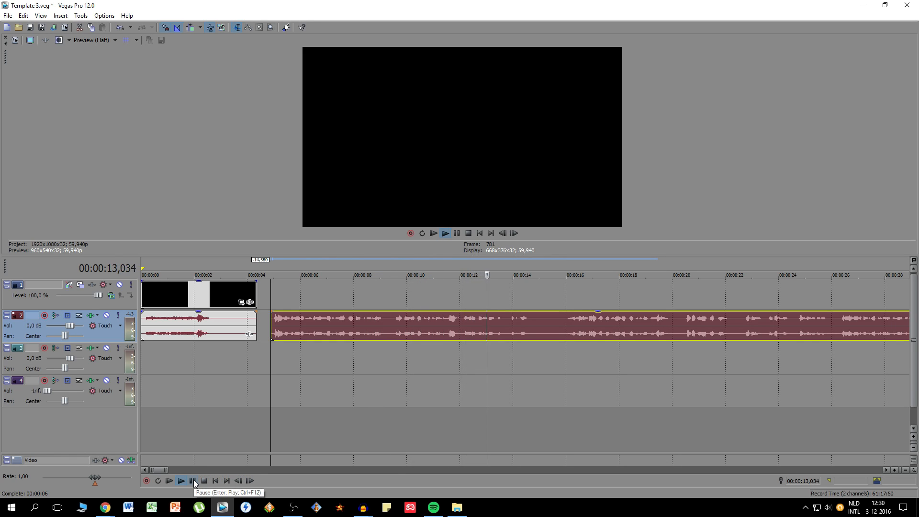
left_click(194, 481)
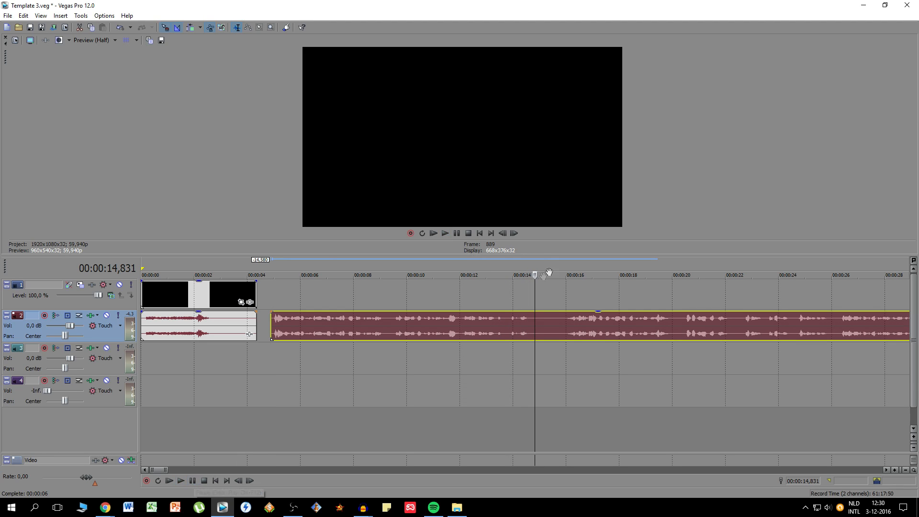
key("s")
left_click(568, 328)
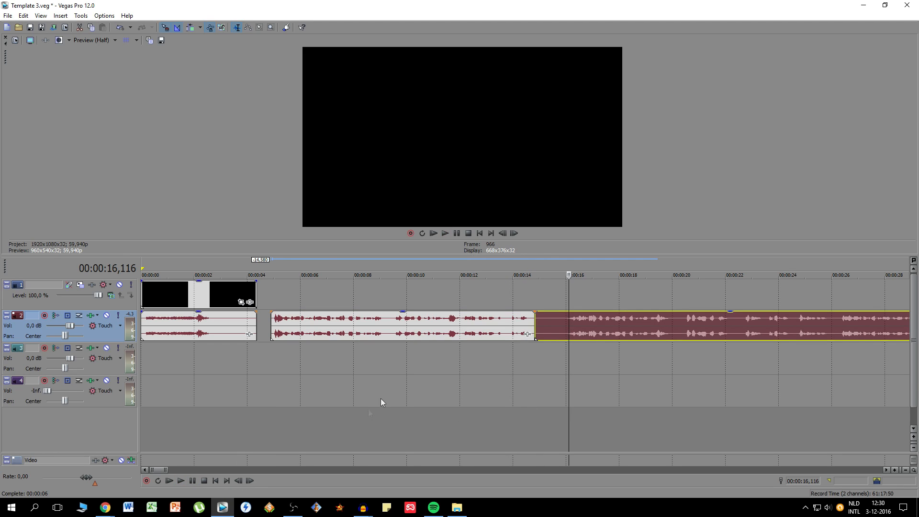
- Play the pause after the split and trim the start of the second piece to about 00:00:16,000
left_click(550, 328)
left_click(181, 481)
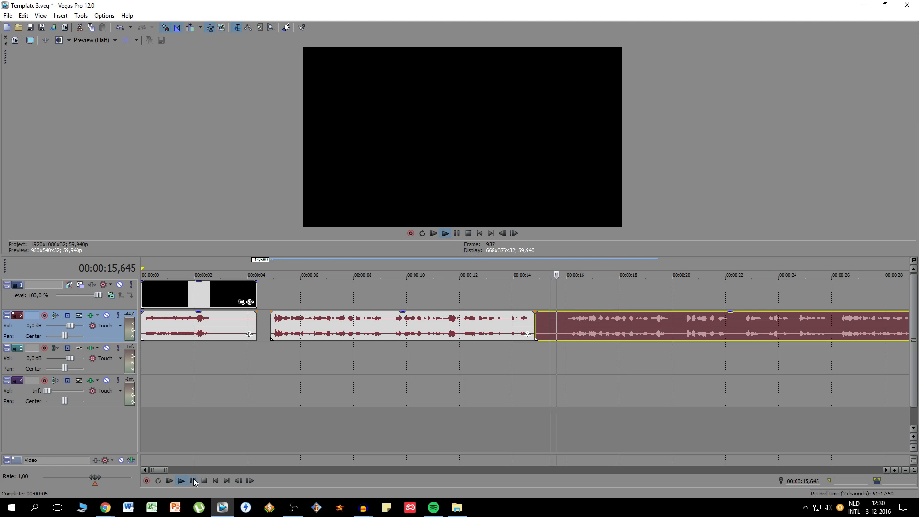
left_click(193, 481)
left_click(565, 327)
scroll(561, 335, "up", 5)
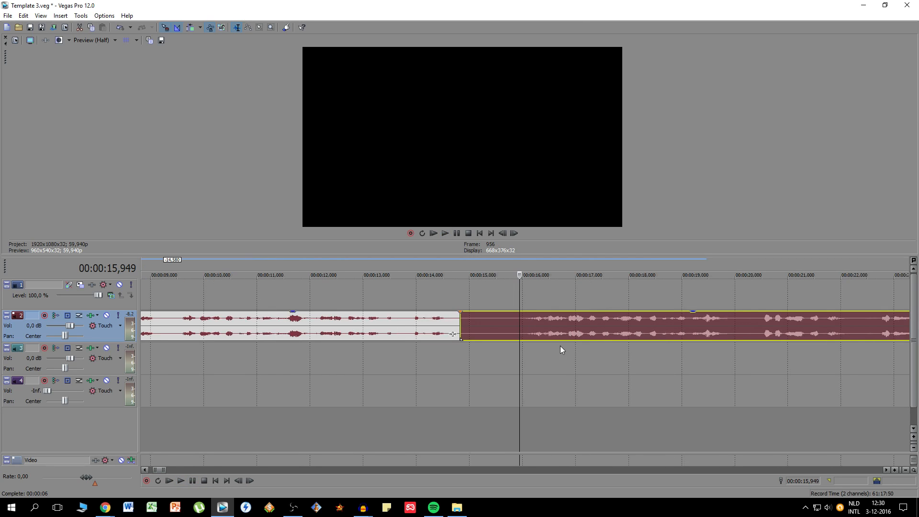
left_click(432, 324)
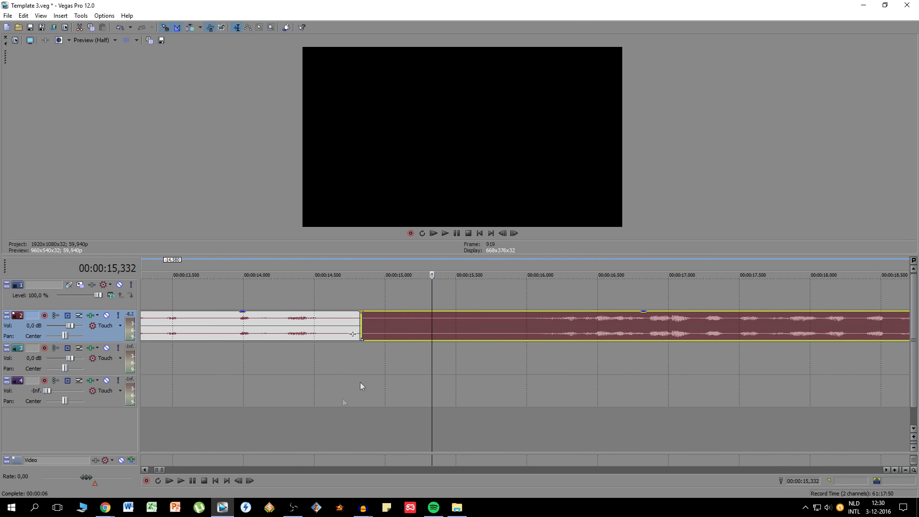
left_click(181, 480)
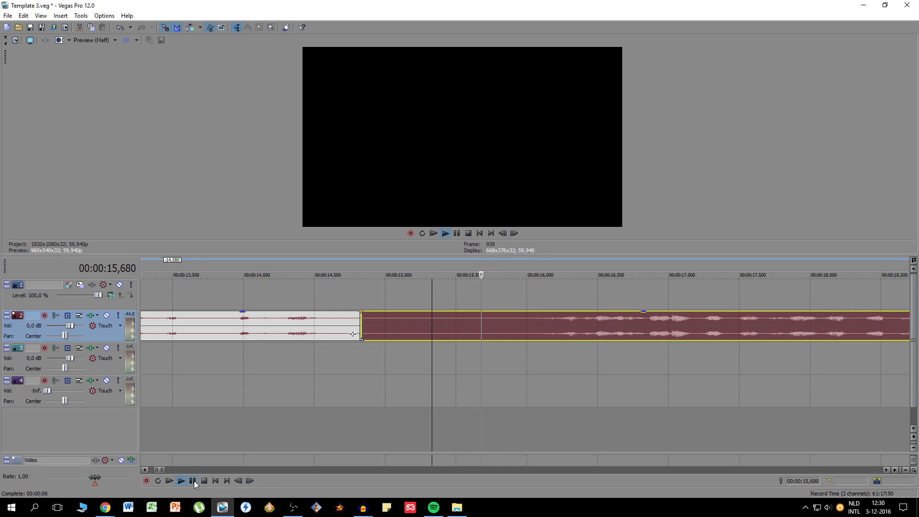
left_click(194, 480)
left_click_drag(362, 328, 529, 331)
- Add a very short fade-in to the start of the trimmed second piece and play across its beginning
left_click(383, 325)
left_click(543, 328)
left_click(541, 327)
left_click(472, 287)
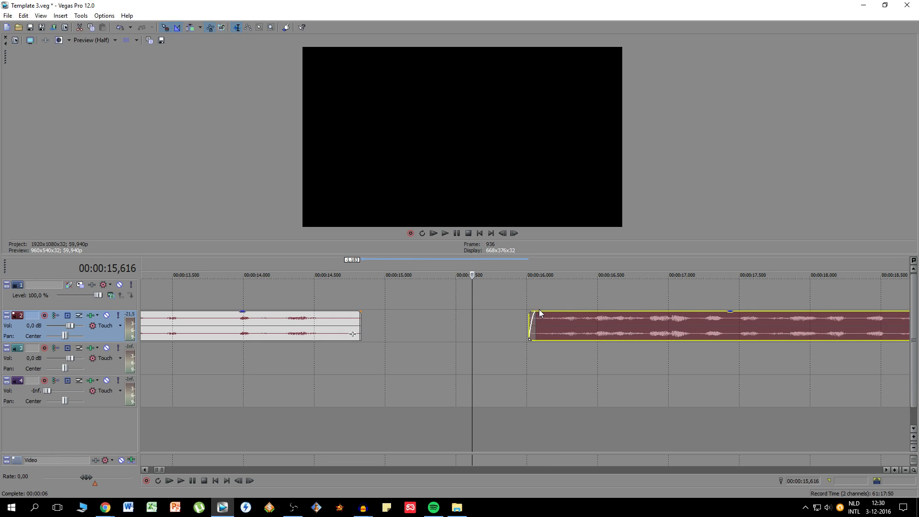
left_click(181, 481)
left_click(192, 481)
scroll(481, 365, "down", 4)
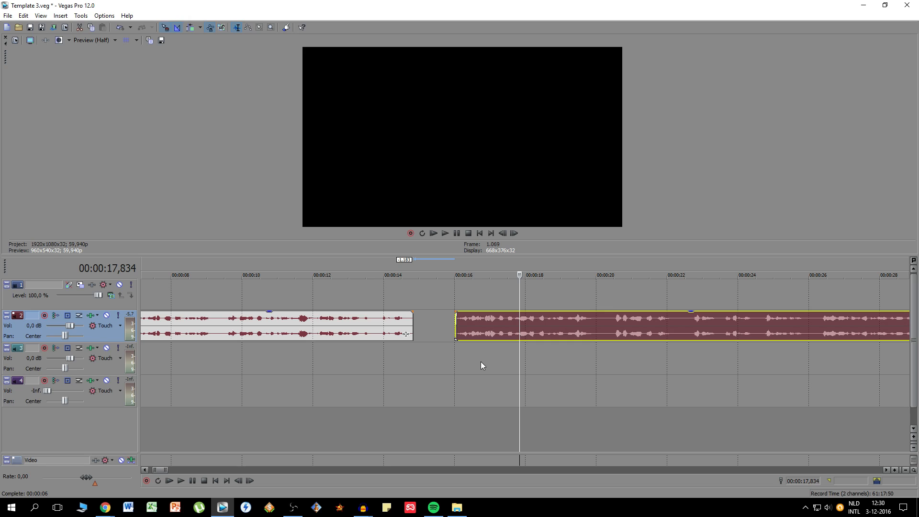
- Move the second piece earlier to start at 00:00:15,015, leaving a short gap, and play it from there
left_click_drag(471, 331, 431, 328)
left_click(422, 257)
scroll(512, 392, "up", 4)
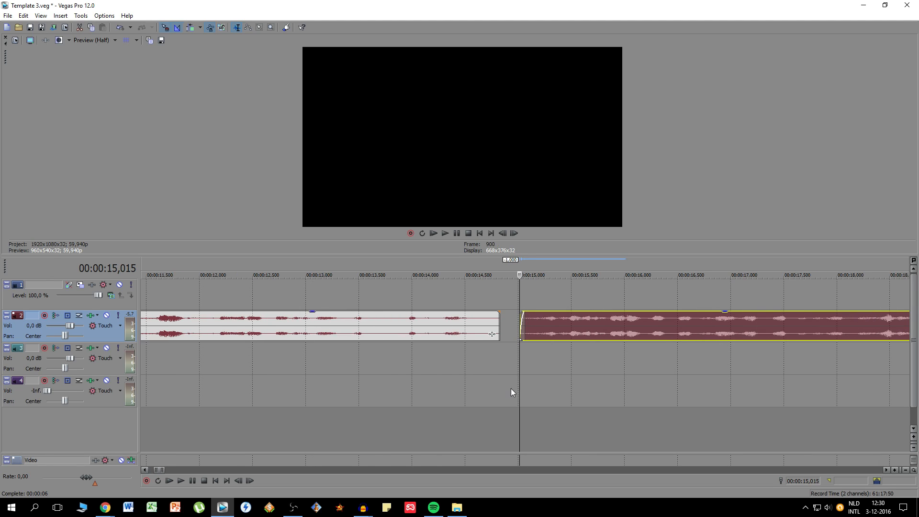
scroll(468, 399, "down", 4)
left_click(183, 480)
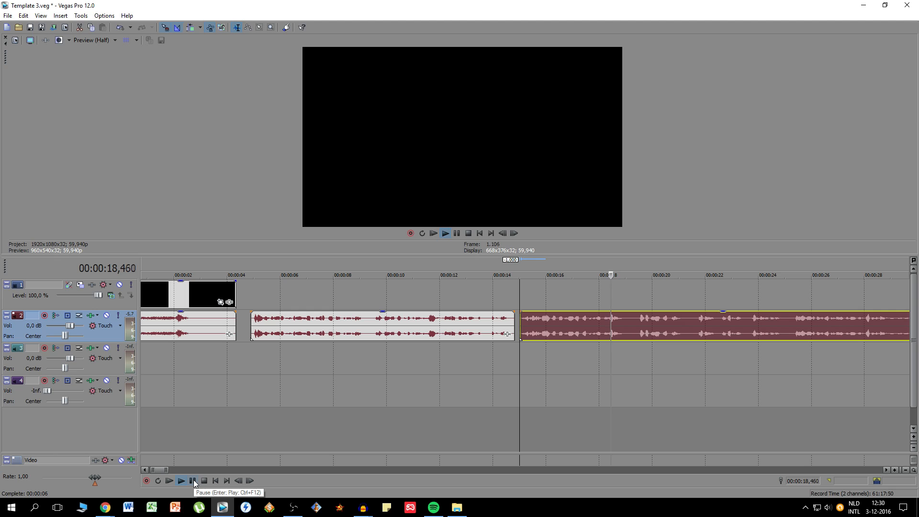
left_click(194, 479)
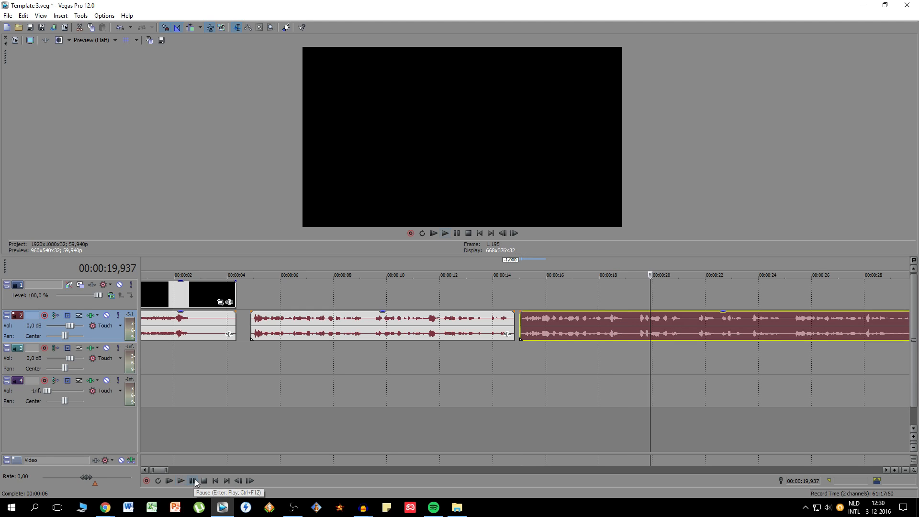
- Split the second piece at about 00:00:19,050 and 00:00:19,550 and delete the section between the cuts
left_click(629, 327)
scroll(628, 328, "up", 6)
left_click(501, 335)
key("s")
left_click(608, 327)
key("s")
left_click(566, 328)
key("Delete")
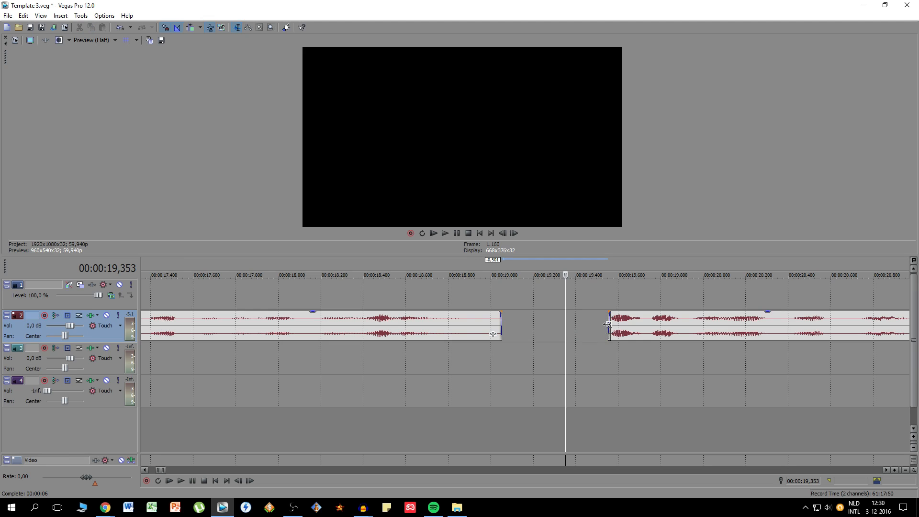
- Extend the start of the piece after the gap by about 0.05 seconds, add a fade-in of about 0.06 seconds and play it
left_click_drag(608, 327, 596, 326)
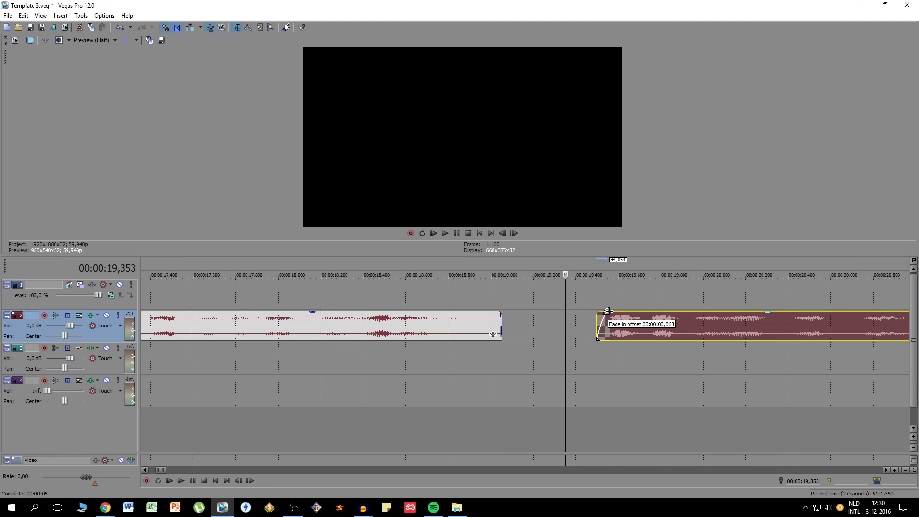
scroll(605, 318, "down", 6)
left_click(185, 482)
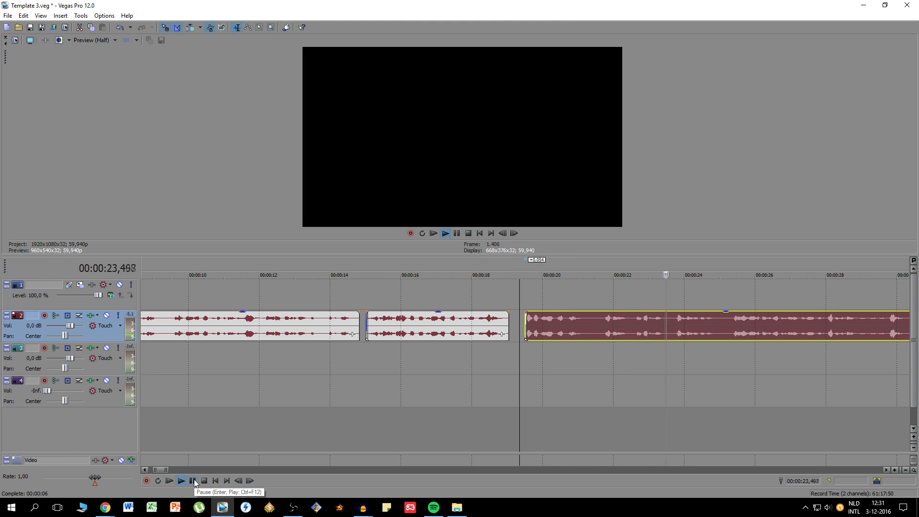
- Listen to the remaining voice recording up to about 00:00:38 to check for parts to cut
scroll(652, 333, "down", 3)
left_click(497, 330)
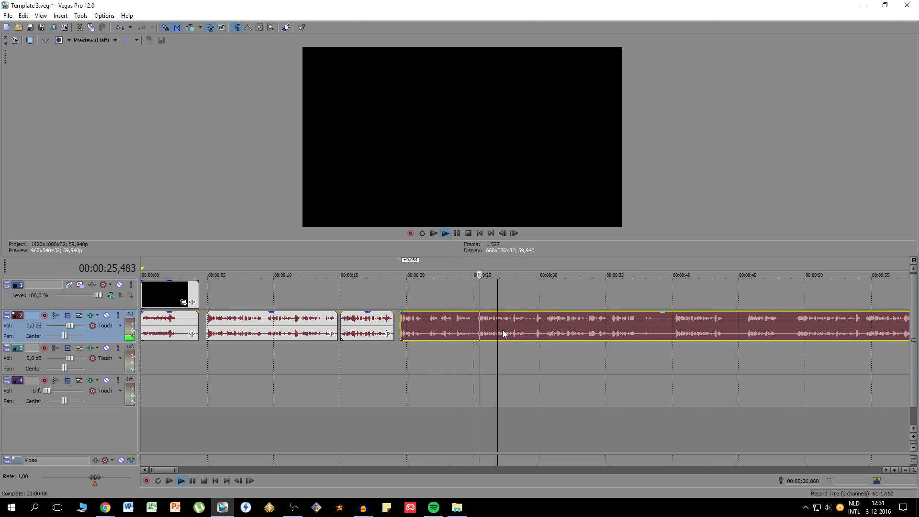
scroll(497, 338, "up", 2)
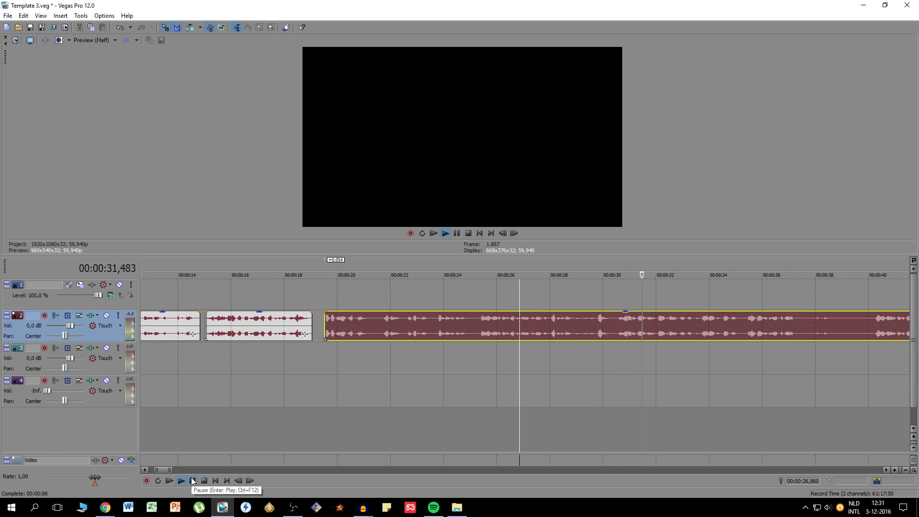
scroll(698, 323, "down", 2)
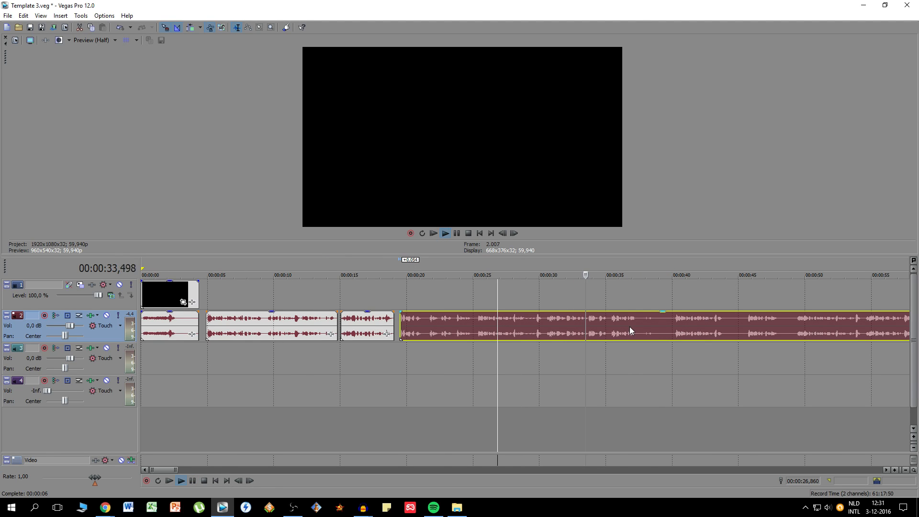
scroll(635, 324, "up", 2)
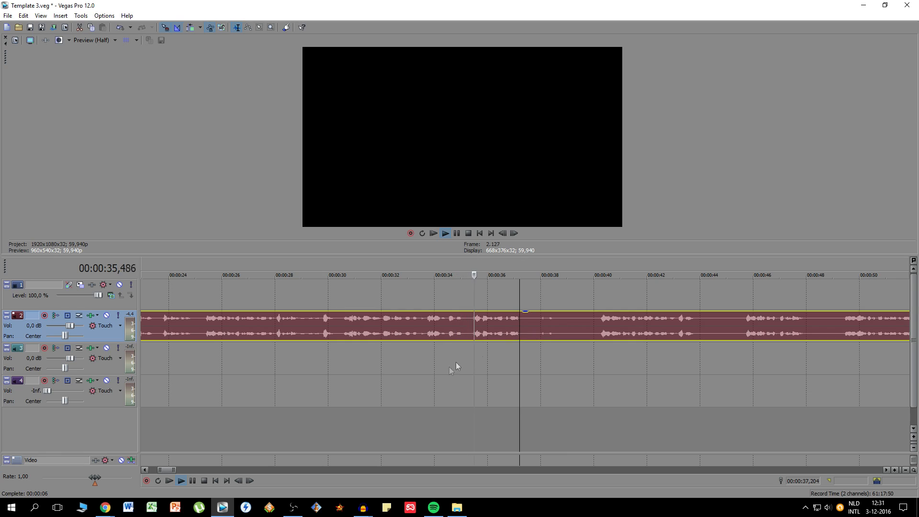
left_click(194, 481)
- Listen to passages of the voice recording between about 00:00:40 and 00:01:02 to check which take to keep
scroll(468, 334, "down", 2)
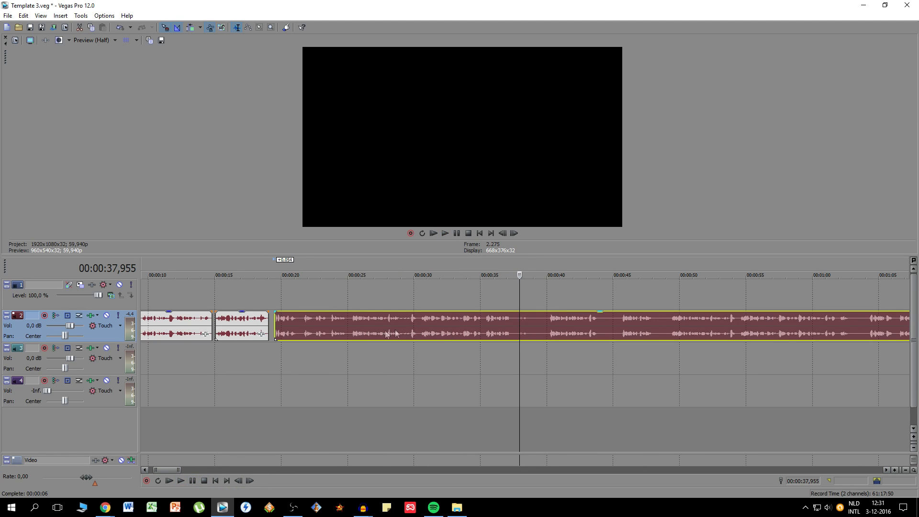
left_click(548, 332)
left_click(194, 481)
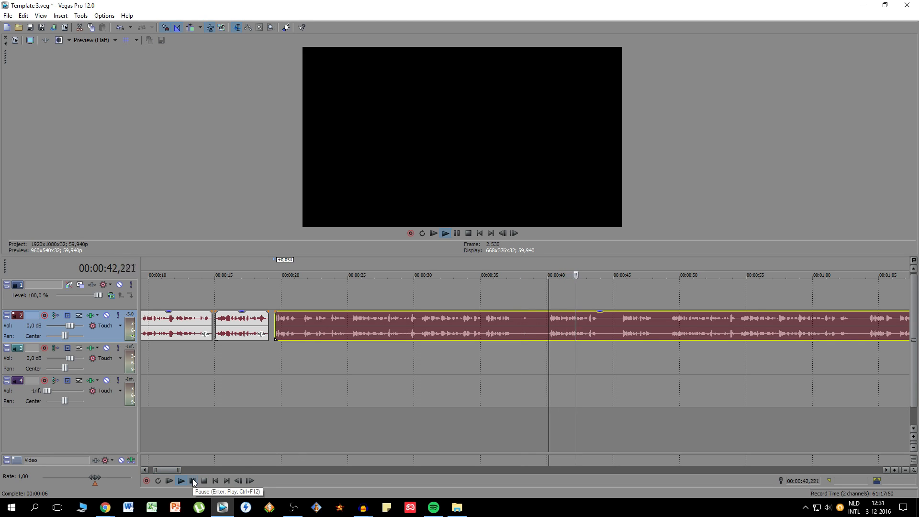
left_click(194, 481)
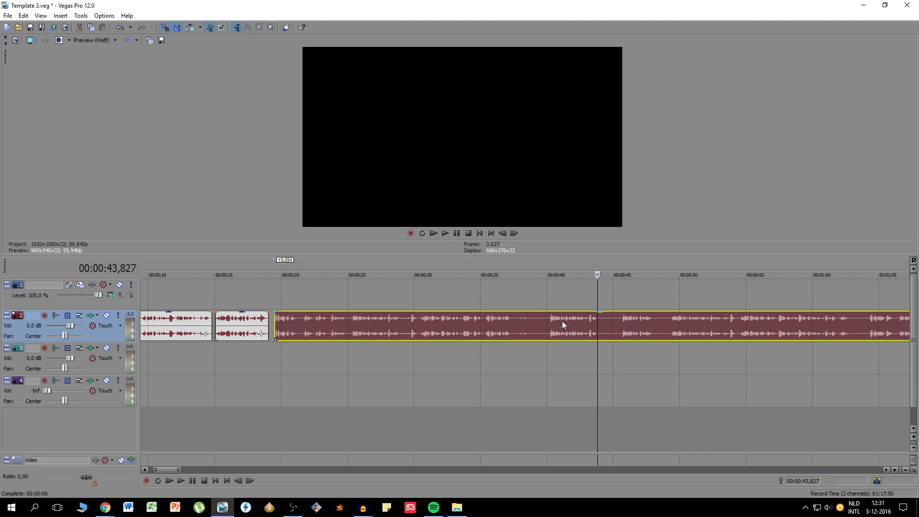
left_click(621, 323)
left_click(191, 482)
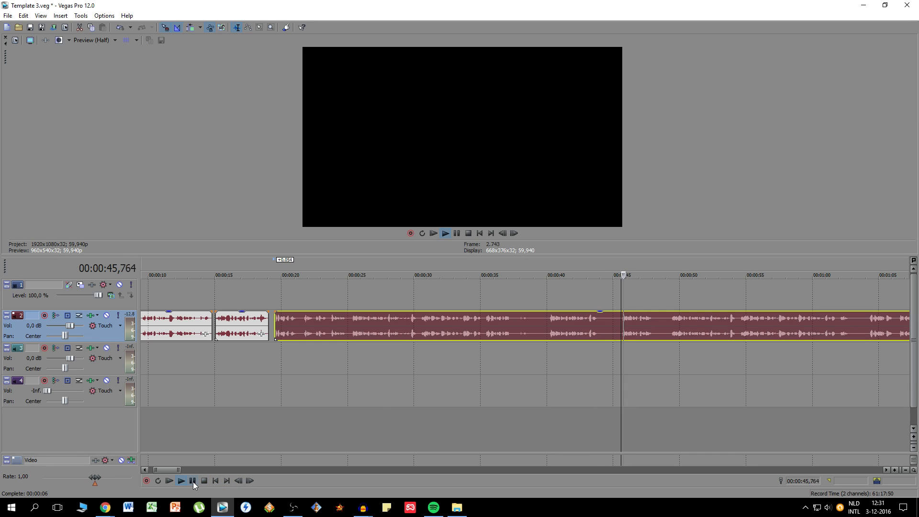
key("space")
left_click(670, 327)
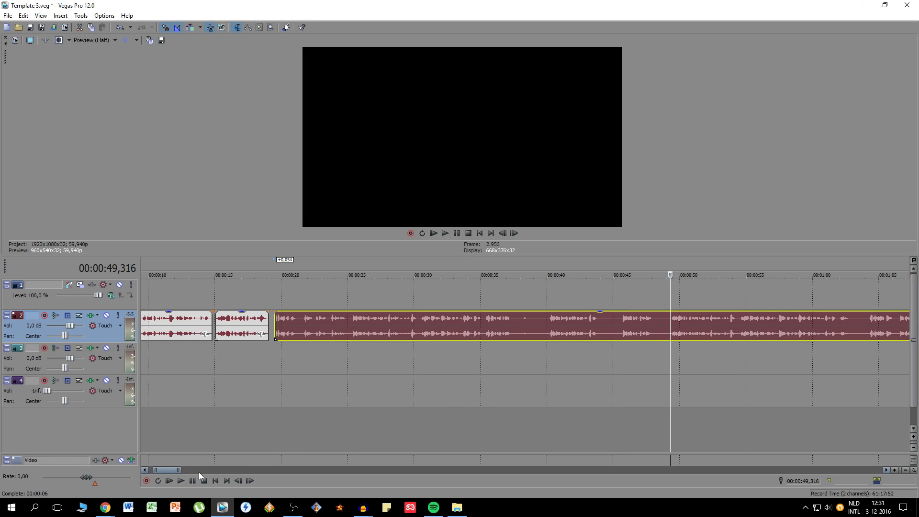
left_click(182, 481)
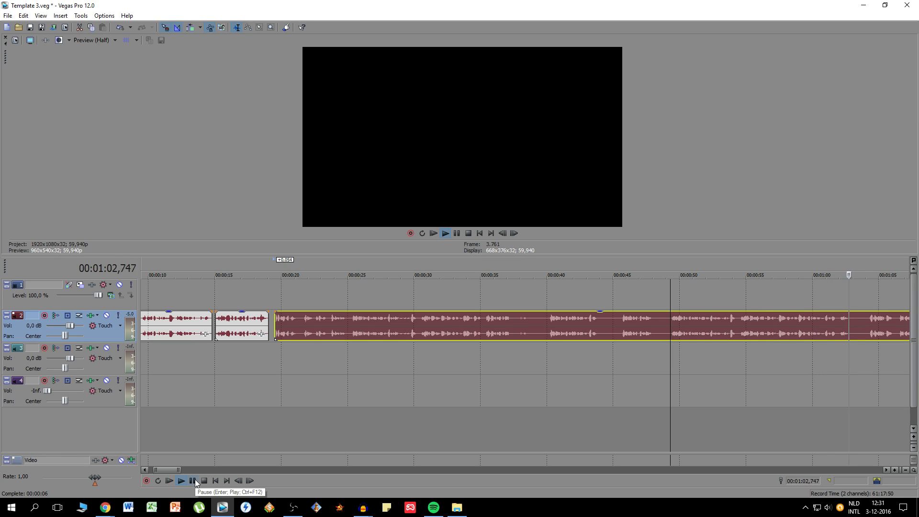
- Split the recording at about 00:01:02,980 and 00:00:49,233 to isolate the take between them
left_click(195, 480)
key("s")
left_click(669, 333)
key("s")
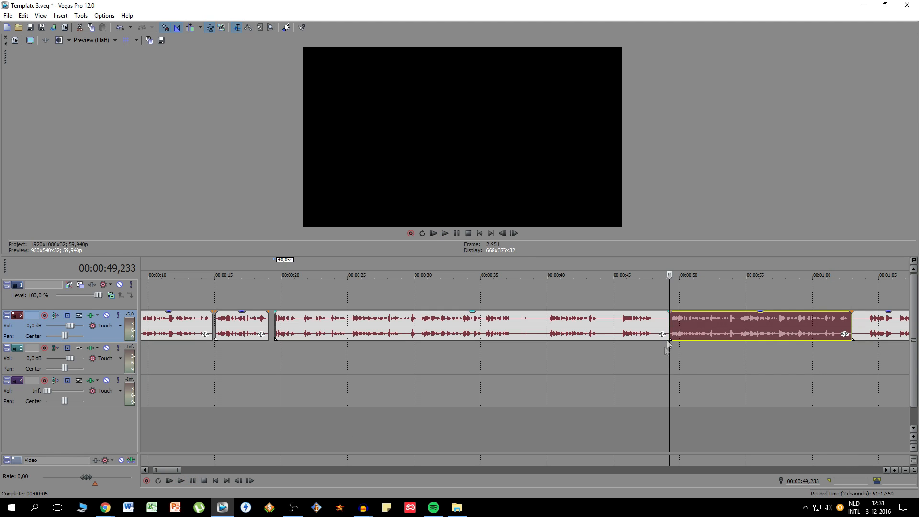
- Listen to the recording around 00:00:24 to 00:00:26 and again from about 00:00:49 to locate the start of the repeated passage
left_click(347, 269)
left_click(181, 480)
left_click(192, 480)
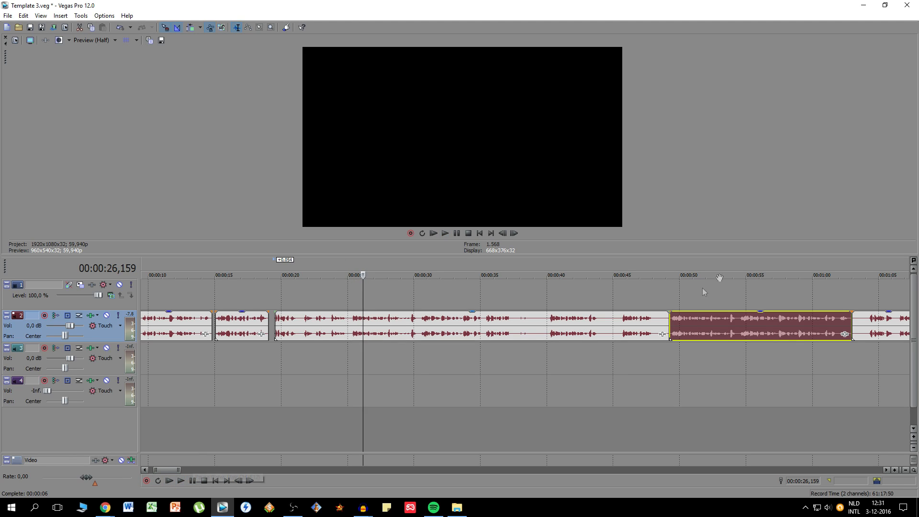
left_click(673, 271)
left_click(181, 481)
left_click(194, 480)
left_click(348, 334)
left_click(333, 327)
left_click(181, 481)
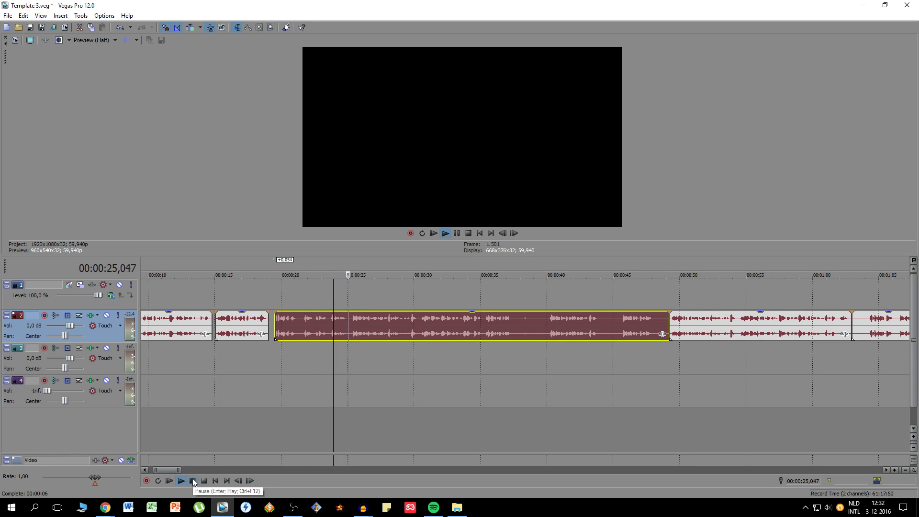
left_click(193, 481)
- Split the recording at 00:00:25,125 and delete the section from there to 00:00:49,233
double_click(349, 319)
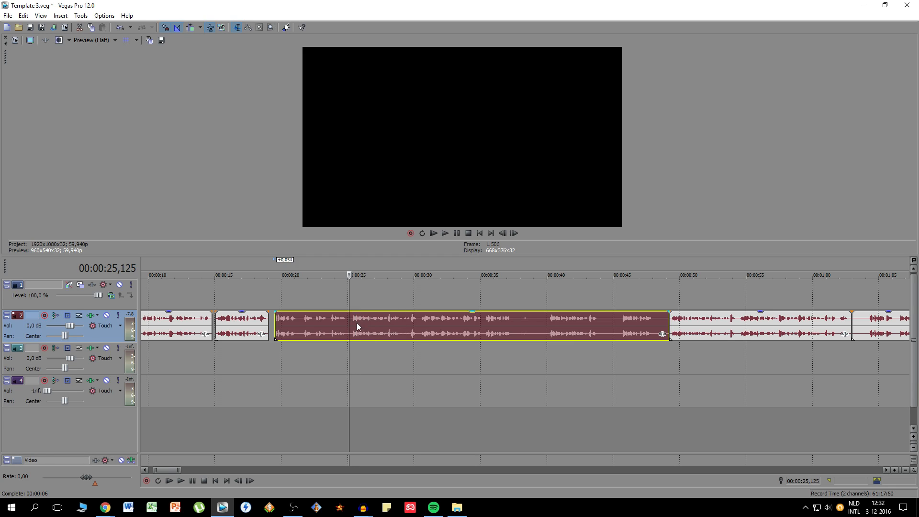
key("Delete")
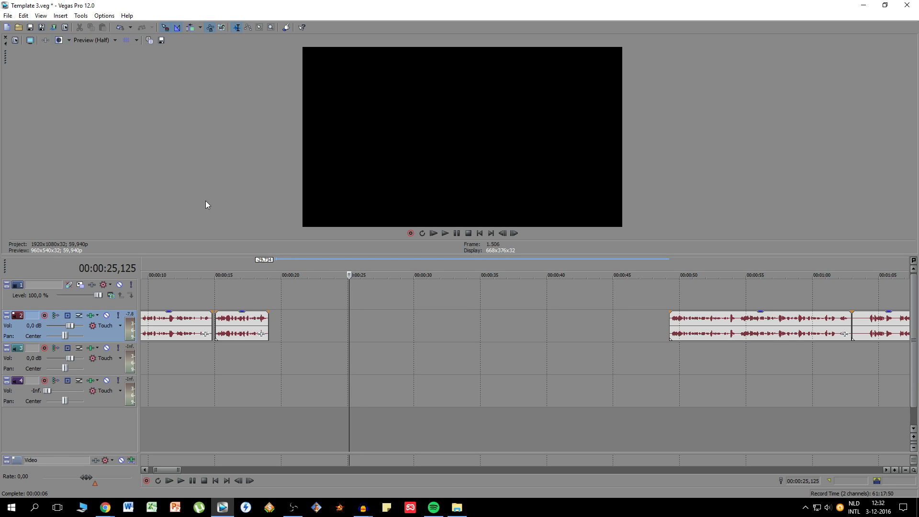
key("ctrl+z")
left_click(386, 334)
key("Delete")
- Move the isolated take earlier to start at about 00:00:25,3, just after the preceding piece, and play the transition
left_click_drag(685, 326, 357, 322)
scroll(358, 322, "up", 4)
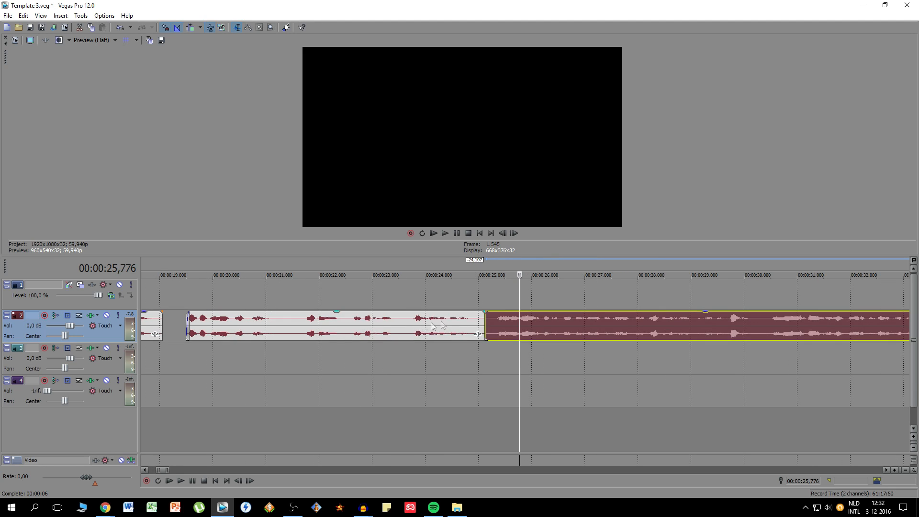
left_click(456, 326)
scroll(482, 325, "up", 3)
left_click_drag(598, 328, 618, 332)
left_click(191, 481)
left_click(193, 481)
scroll(608, 355, "down", 8)
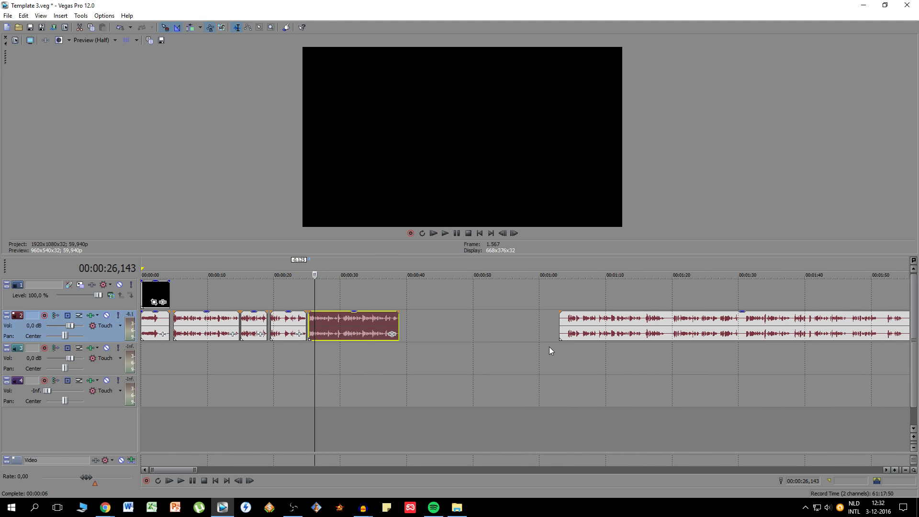
- Examine the whole voice track, including the long recordings that remain after the edited pieces
scroll(549, 347, "down", 5)
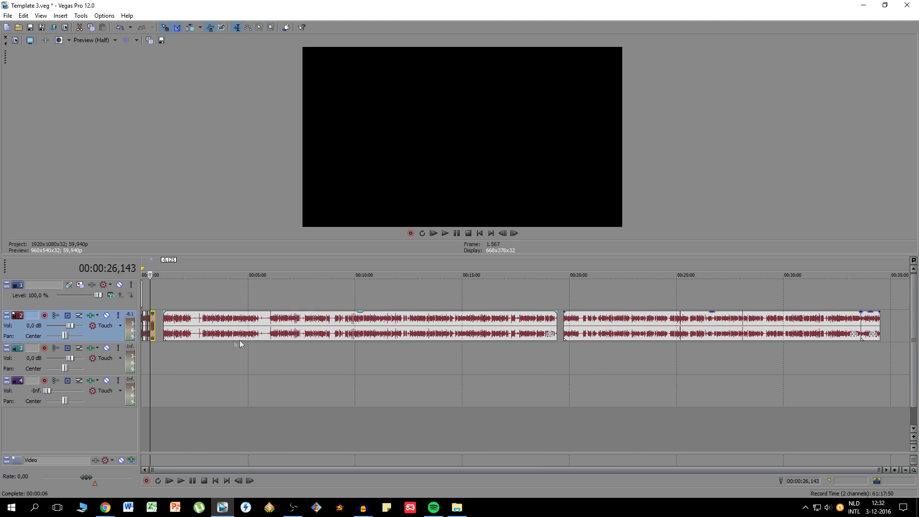
scroll(175, 327, "up", 5)
left_click(275, 325)
left_click(270, 327)
scroll(377, 344, "down", 4)
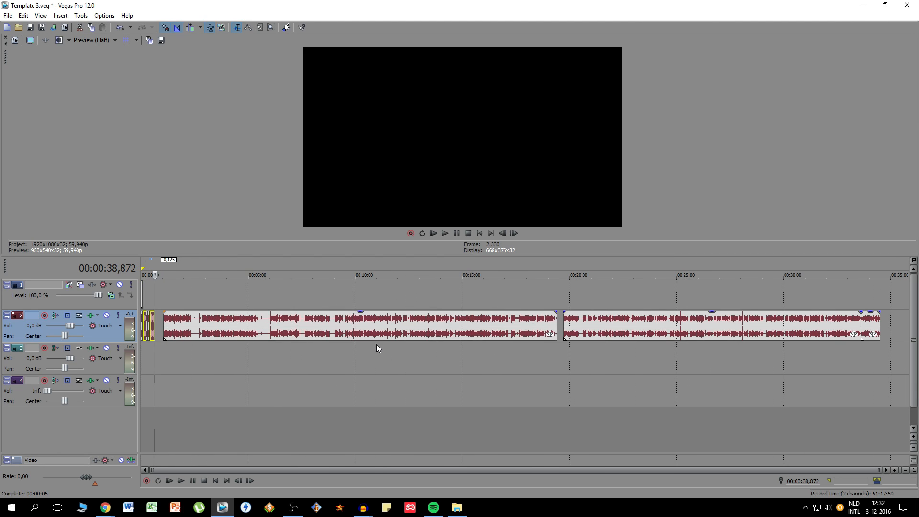
left_click(189, 323)
left_click(680, 327)
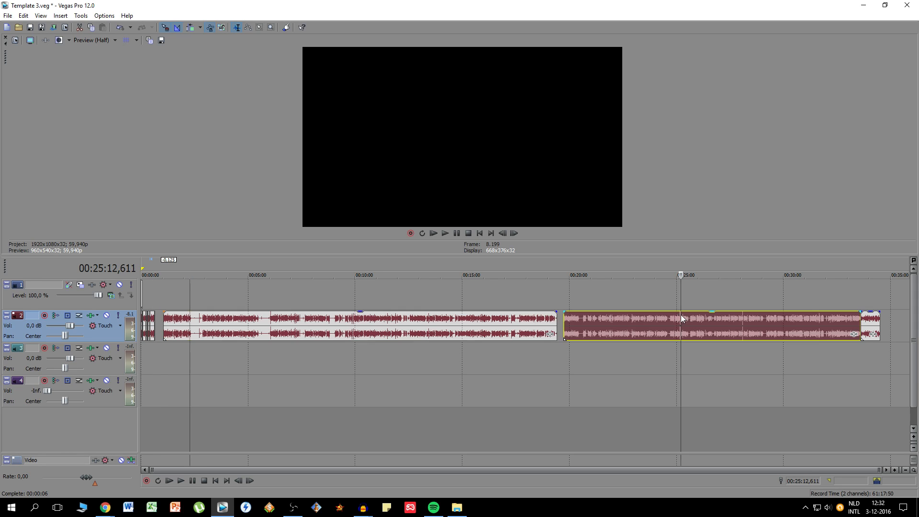
scroll(191, 328, "up", 4)
left_click(191, 328)
scroll(192, 328, "down", 4)
- Move the remaining long recording from 00:01:02,980 earlier to start at about 00:00:41,6
left_click(163, 325)
scroll(163, 325, "up", 4)
scroll(464, 335, "up", 4)
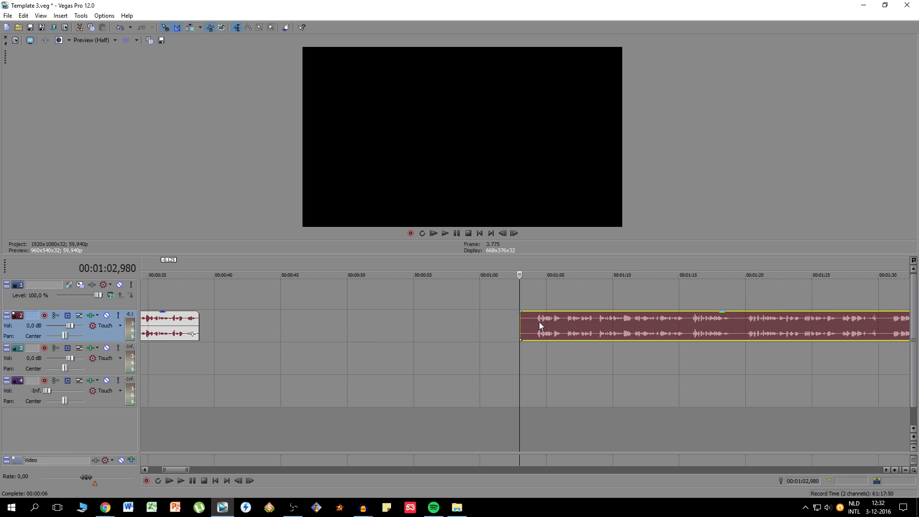
left_click_drag(539, 322, 516, 339)
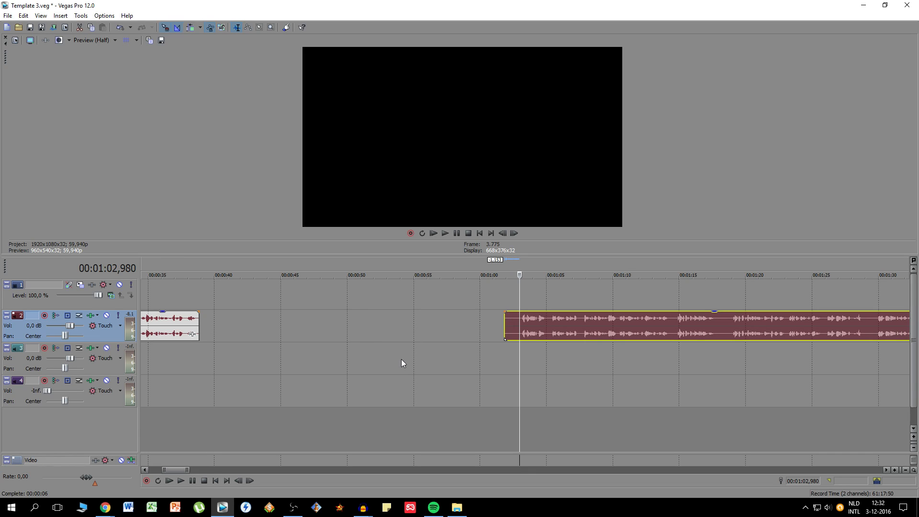
left_click(395, 330)
left_click_drag(517, 328, 249, 327)
left_click(244, 328)
scroll(302, 328, "up", 3)
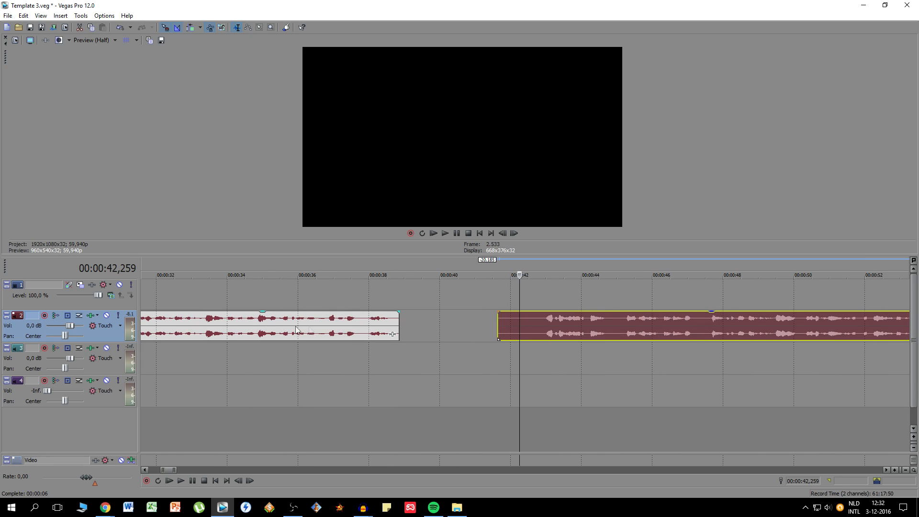
- Close up the gap before the long recording so it starts at about 00:00:39,2, and play the transition
left_click_drag(498, 325, 418, 330)
left_click(386, 330)
key("space")
key("space")
scroll(519, 330, "up", 4)
left_click_drag(564, 314, 457, 330)
scroll(536, 329, "down", 10)
- Split the long recording at two points around an unwanted passage and move the part after it earlier
left_click(535, 329)
scroll(536, 328, "up", 5)
left_click(630, 330)
key("s")
scroll(507, 328, "up", 4)
left_click(507, 328)
key("s")
scroll(585, 327, "down", 5)
left_click_drag(720, 331, 525, 329)
- Split the remaining recording at two further points to separate another unwanted passage
left_click(602, 329)
scroll(509, 329, "up", 4)
key("s")
scroll(522, 329, "down", 4)
left_click(667, 331)
key("s")
- Move the part after the unwanted passage earlier to start at about 00:00:50,9, leaving a short gap
left_click_drag(742, 328, 519, 329)
left_click(519, 328)
left_click_drag(785, 325, 683, 326)
scroll(519, 328, "up", 4)
left_click_drag(407, 324, 421, 324)
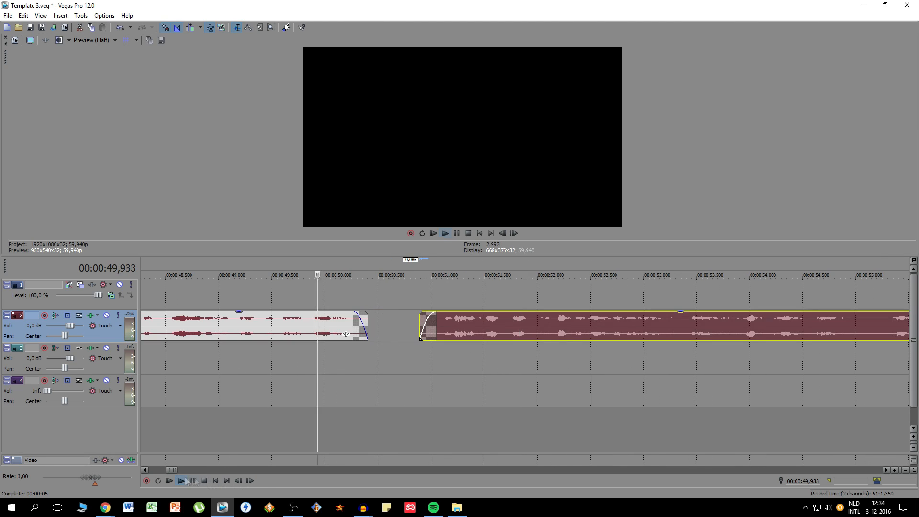
- Move the following voice pieces earlier to shorten the pauses, fine-tuning where each one starts
scroll(582, 326, "down", 5)
left_click_drag(648, 324, 587, 324)
scroll(520, 326, "up", 5)
left_click_drag(447, 322, 432, 323)
scroll(519, 330, "down", 4)
left_click_drag(268, 330, 254, 330)
scroll(520, 331, "down", 3)
left_click_drag(785, 330, 603, 330)
- Split the recording at the next mistake or pause after the piece ending at about 00:01:26
scroll(538, 335, "up", 5)
left_click(461, 334)
left_click_drag(521, 334, 783, 328)
scroll(567, 335, "down", 3)
left_click(519, 340)
left_click(494, 321)
key("s")
- Move the remaining recording earlier to start at about 00:01:27, leaving a short gap after the preceding piece
scroll(518, 331, "down", 3)
left_click(787, 266)
left_click_drag(814, 327, 569, 327)
scroll(519, 327, "up", 5)
left_click_drag(670, 327, 637, 328)
scroll(702, 332, "down", 5)
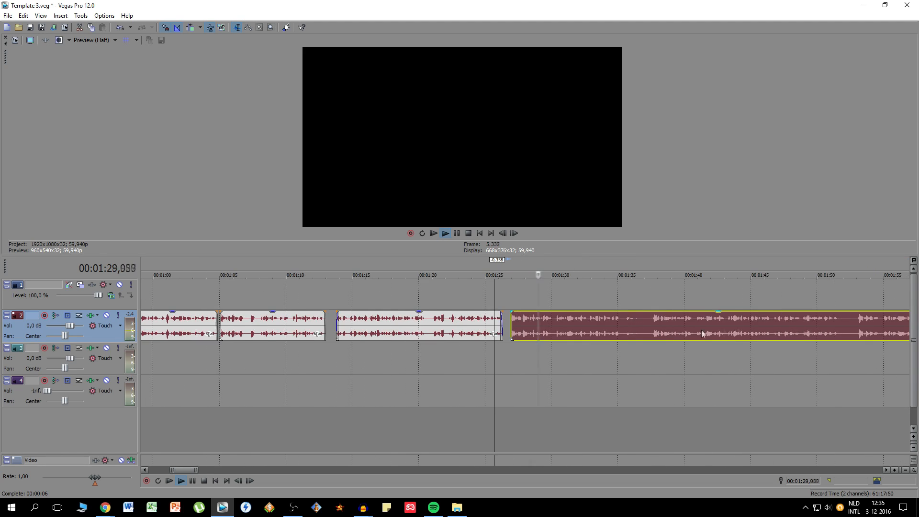
- Reposition the remaining recording and split it at its next pause
scroll(701, 332, "up", 4)
scroll(644, 339, "down", 4)
left_click_drag(482, 328, 581, 330)
left_click(644, 339)
scroll(644, 339, "up", 5)
left_click(504, 335)
key("s")
- Move the part after the latest split earlier and fine-tune its start to leave only a short pause
left_click_drag(622, 330, 570, 330)
scroll(504, 330, "down", 5)
left_click_drag(452, 330, 421, 330)
scroll(460, 333, "up", 4)
left_click_drag(421, 330, 418, 326)
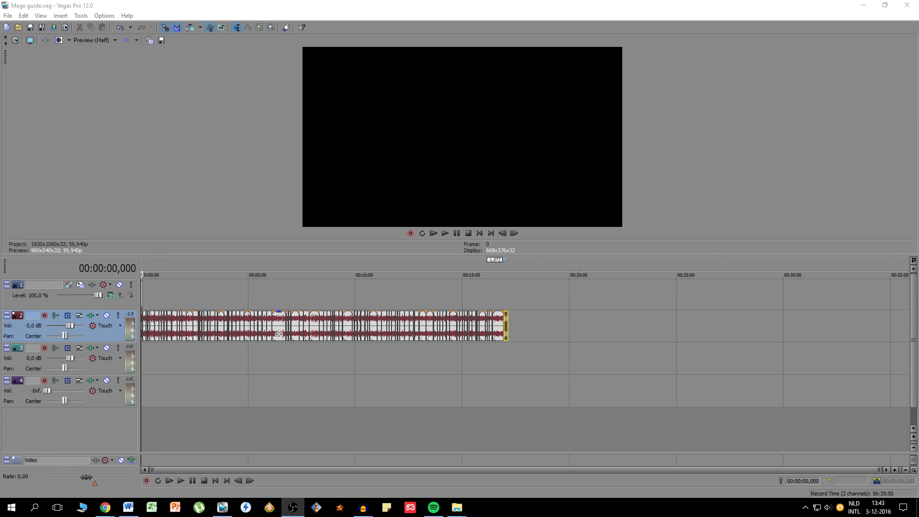
- Examine the edited voice track of the mage guide project from its first pieces to its last, and return to the start
scroll(278, 333, "up", 10)
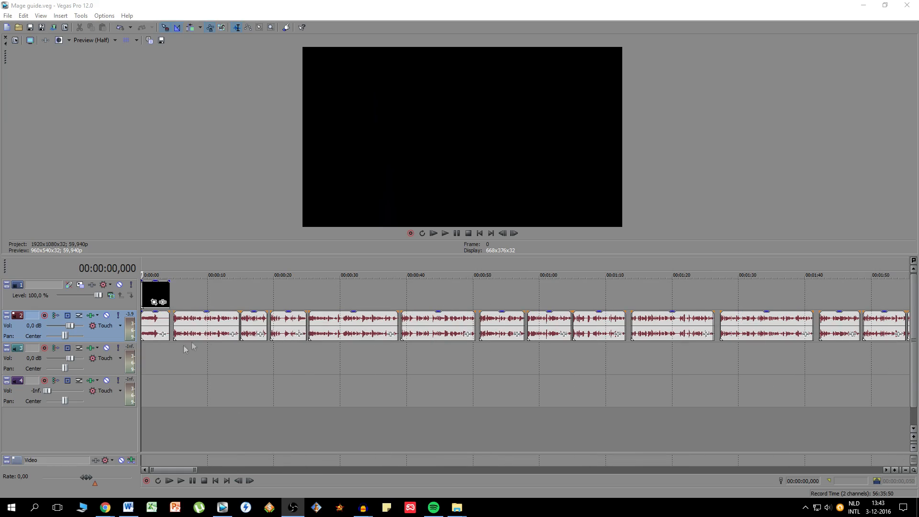
left_click(207, 333)
left_click(207, 333)
left_click_drag(174, 473, 437, 452)
left_click_drag(510, 447, 517, 445)
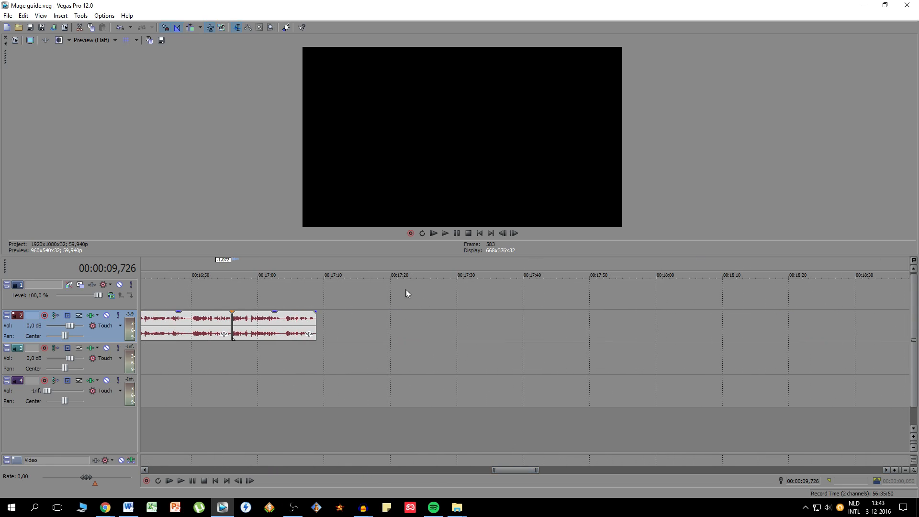
left_click(315, 320)
scroll(376, 336, "down", 10)
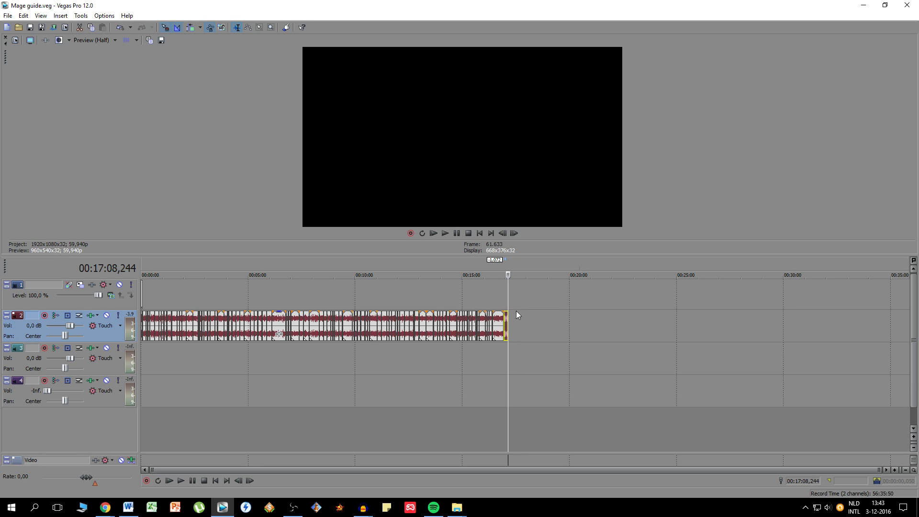
scroll(507, 315, "up", 6)
scroll(511, 316, "down", 6)
left_click(216, 480)
- Examine the intro clip and the empty video track above the first voice pieces, placing the cursor at 00:00:04,888
scroll(255, 319, "up", 5)
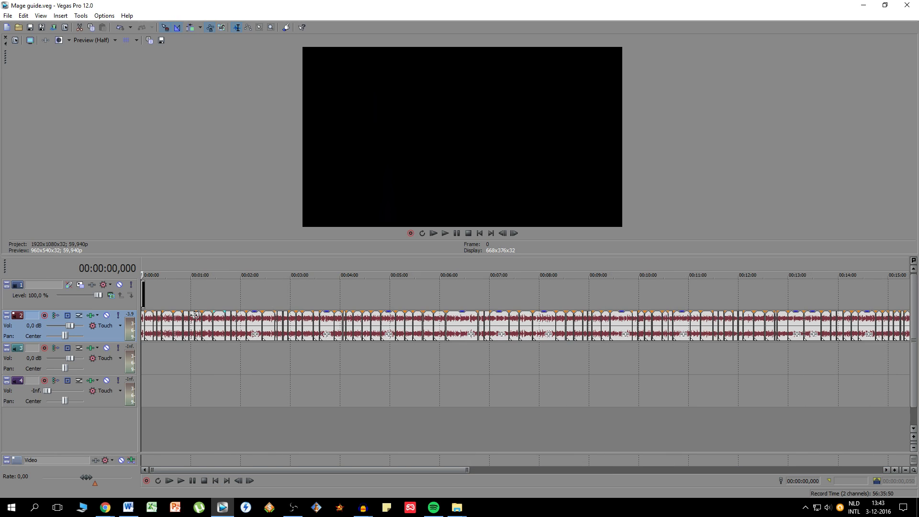
scroll(208, 322, "up", 4)
left_click(181, 330)
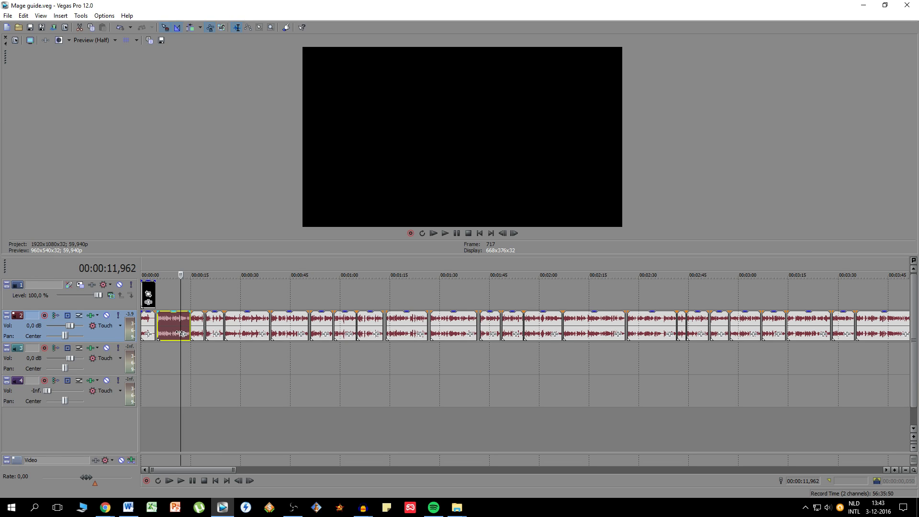
scroll(181, 333, "up", 4)
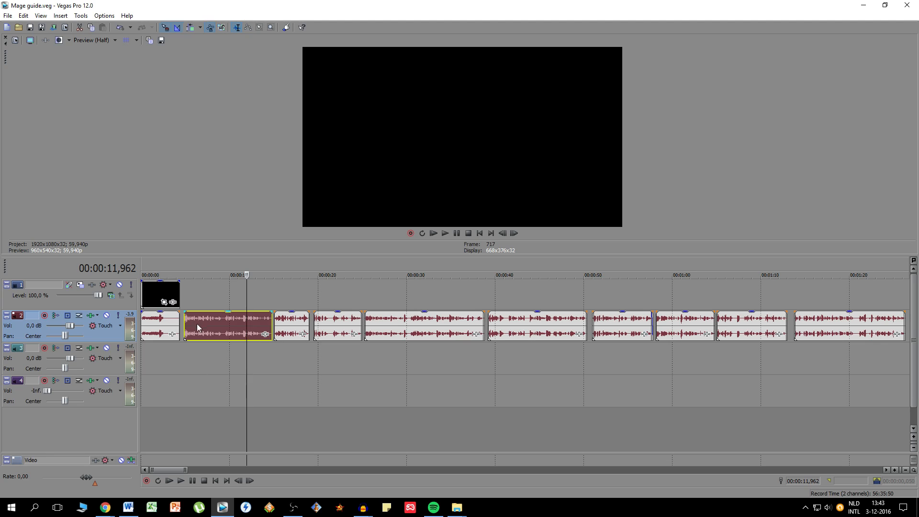
left_click(191, 283)
left_click(184, 298)
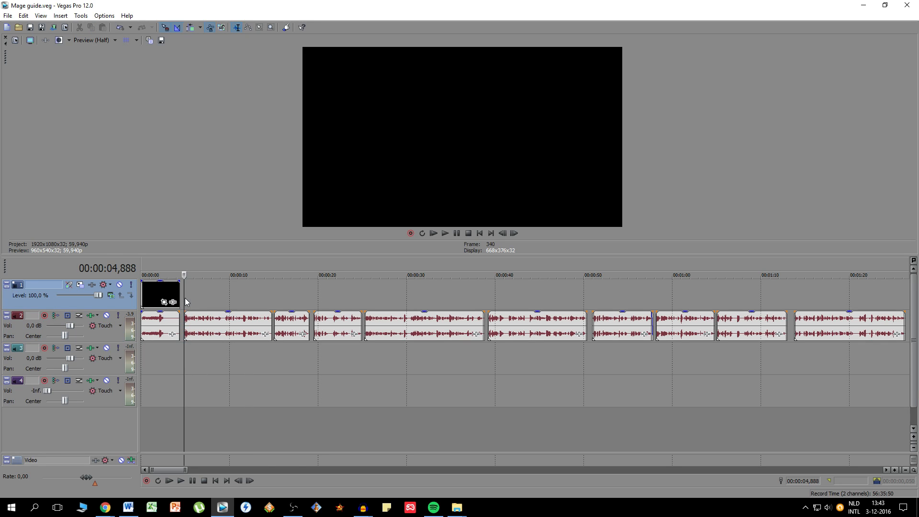
left_click(215, 481)
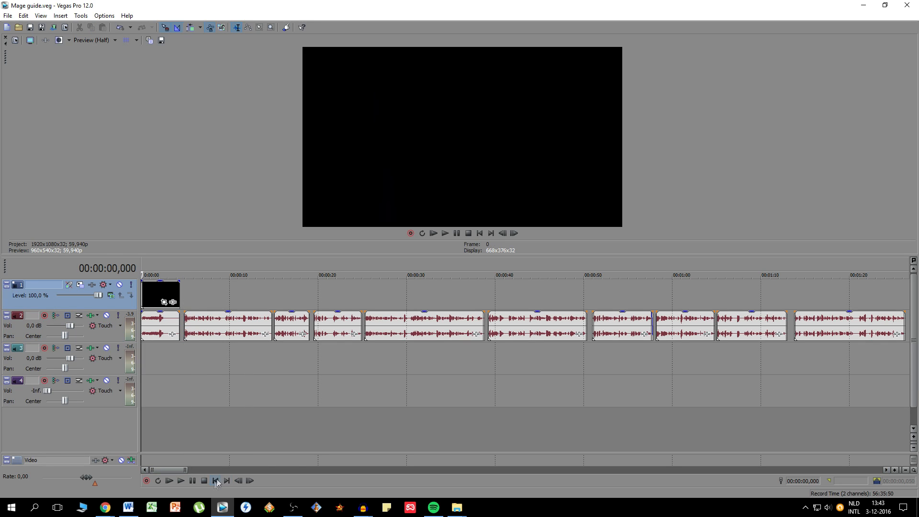
left_click(154, 295)
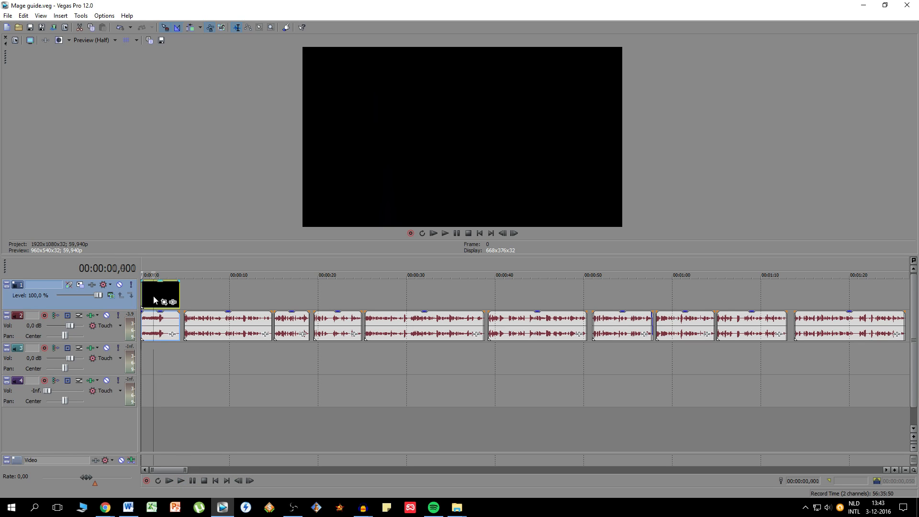
left_click(159, 296)
left_click(208, 316)
left_click(188, 298)
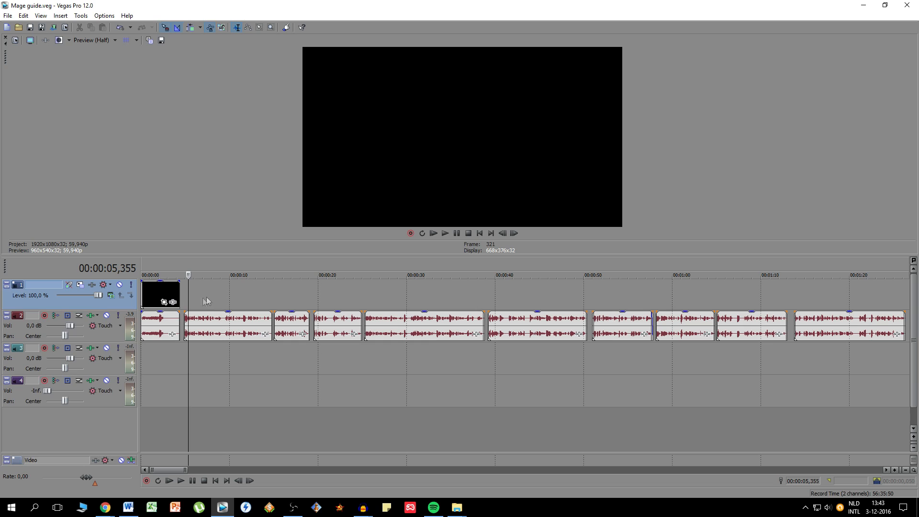
left_click(186, 299)
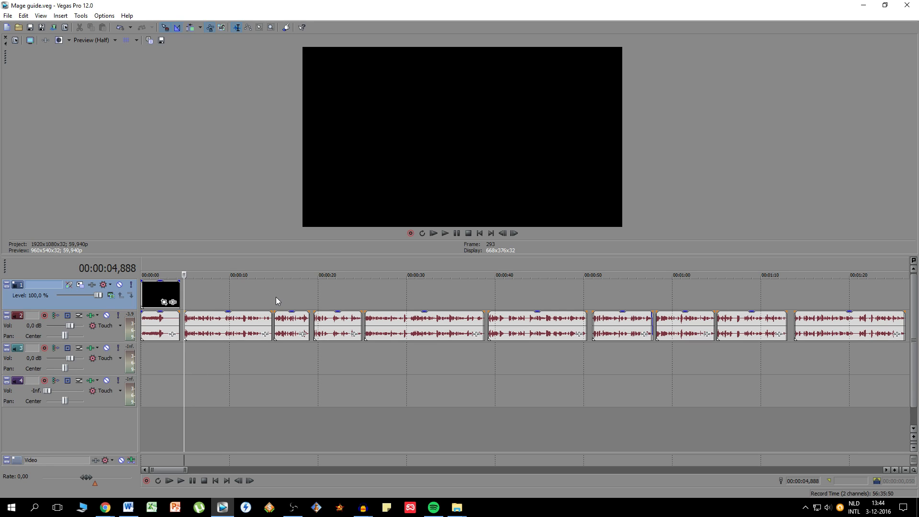
- Switch to the Chrome window showing the Google search "is dodgykebaab a lizard"
mouse_move(104, 507)
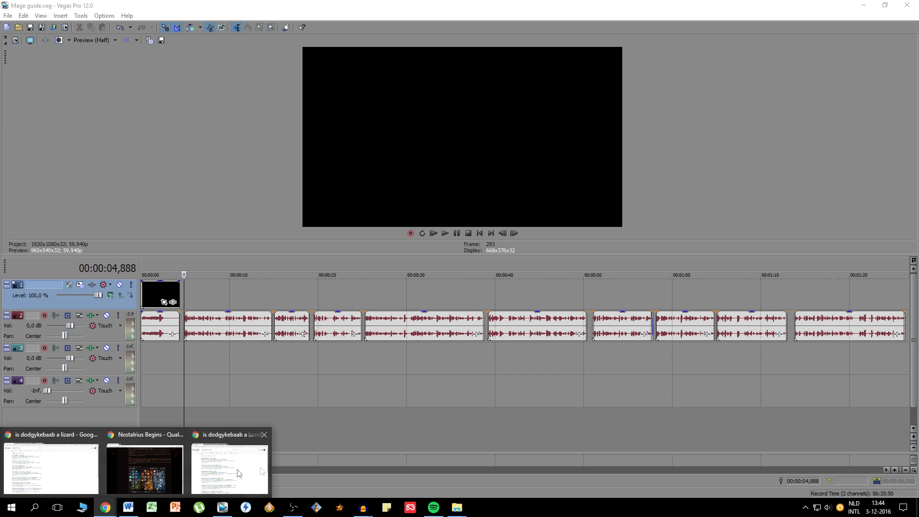
left_click(48, 462)
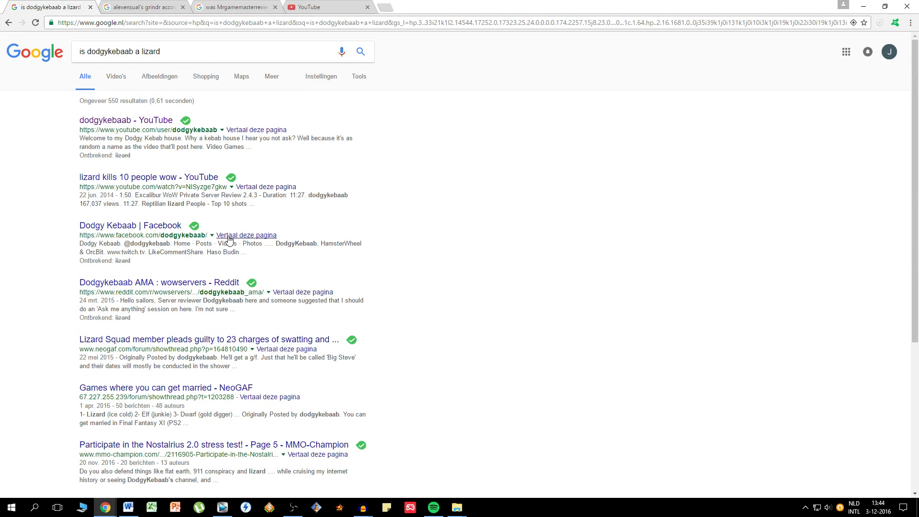
- Close the three Google search tabs so that only the YouTube tab remains open
key("ctrl+w")
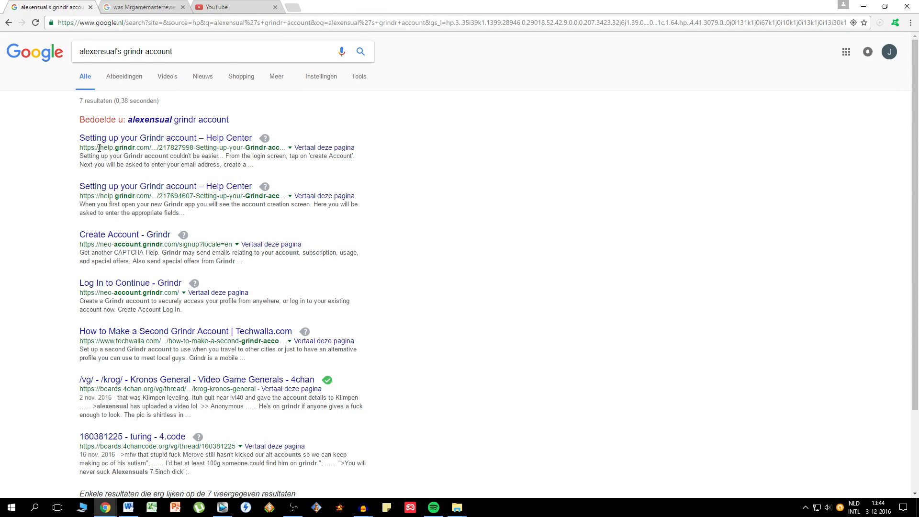
left_click(91, 7)
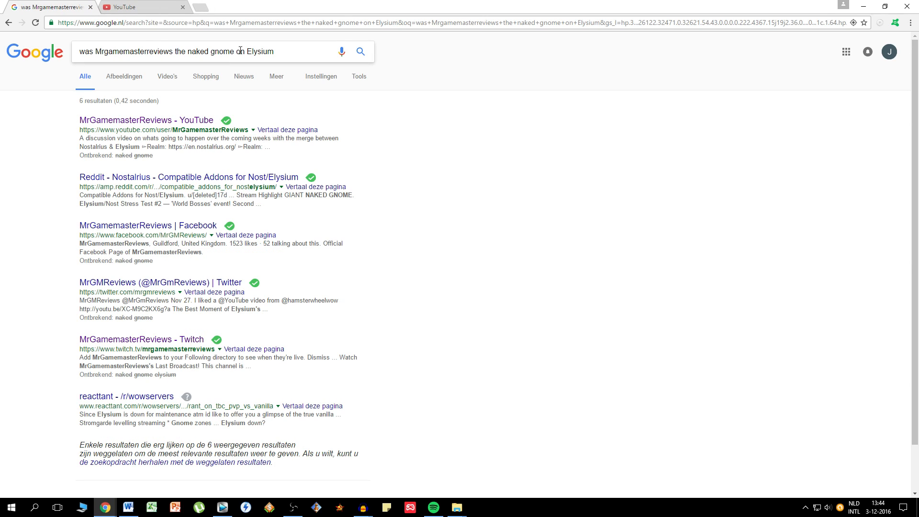
left_click(90, 7)
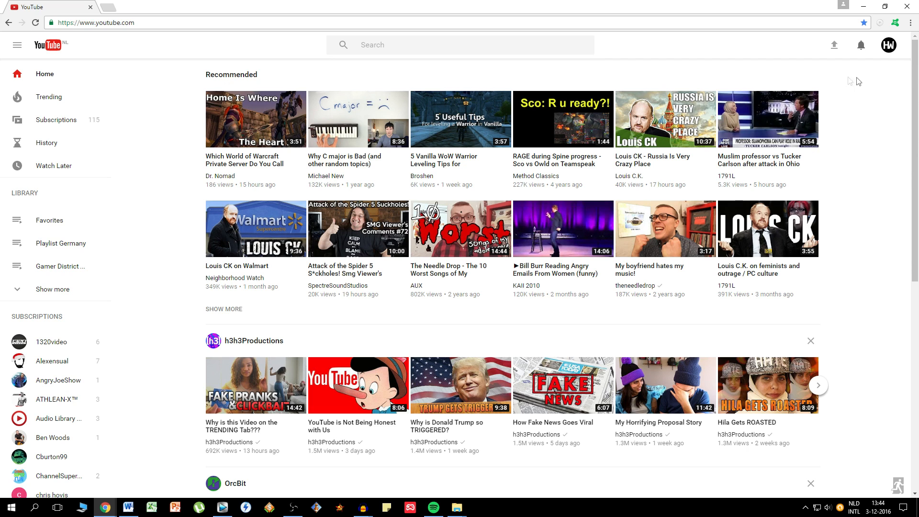
- Go to the signed-in account's own YouTube channel and show its list of uploaded videos
left_click(888, 45)
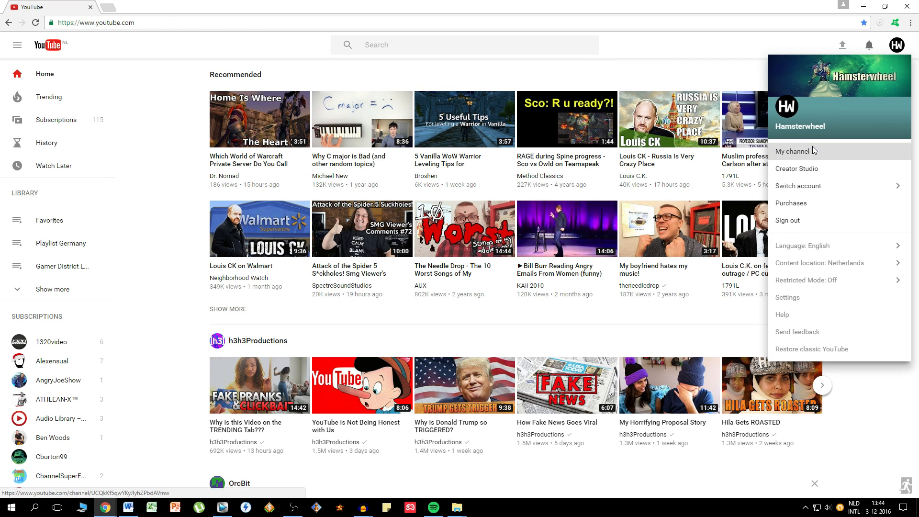
left_click(814, 148)
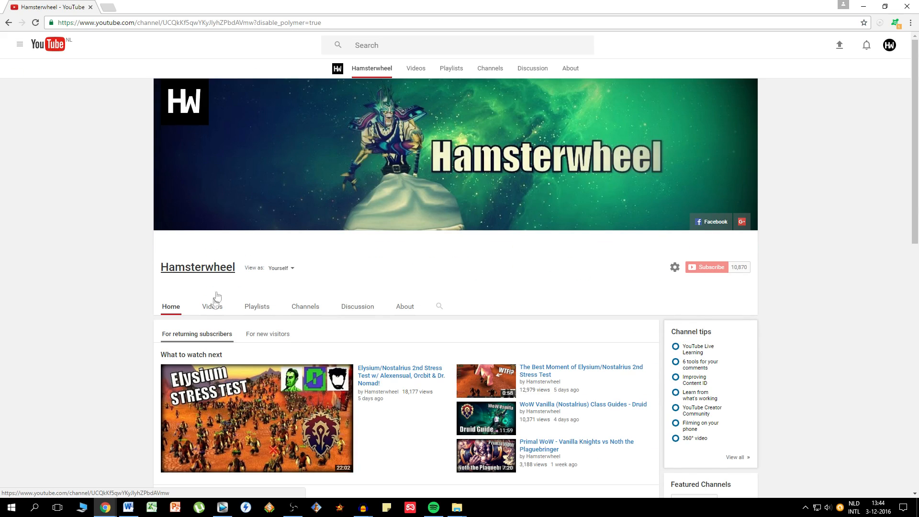
left_click(210, 307)
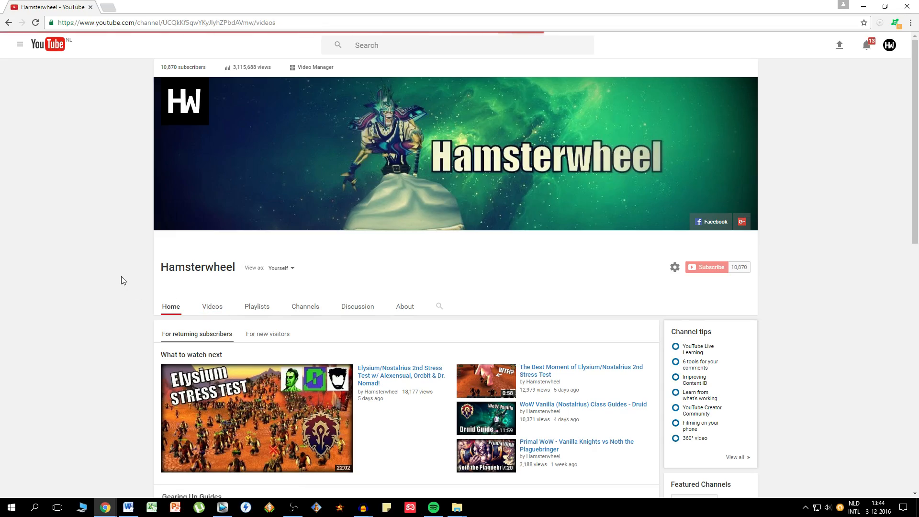
- Find the upload "Primal WoW - Vanilla Knights vs Patchwerk" among the channel's videos, open it and switch it to full screen
scroll(238, 278, "down", 2)
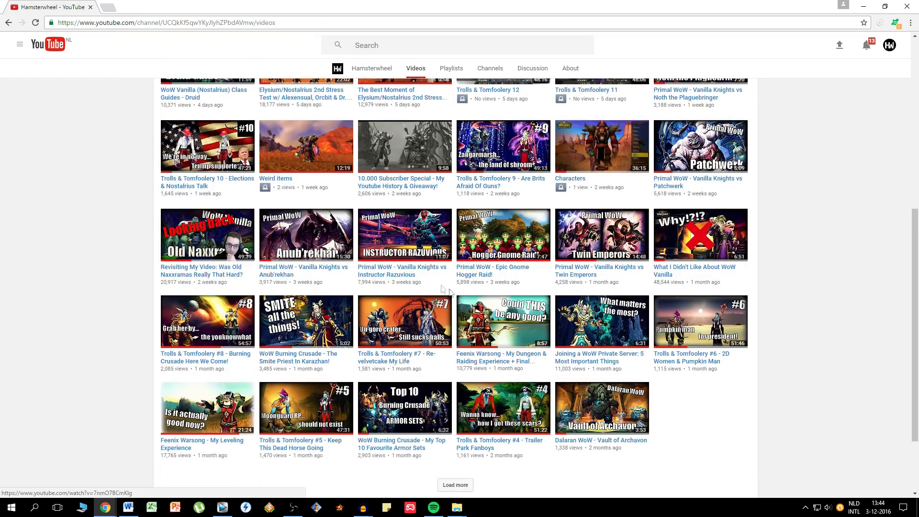
scroll(443, 341, "up", 6)
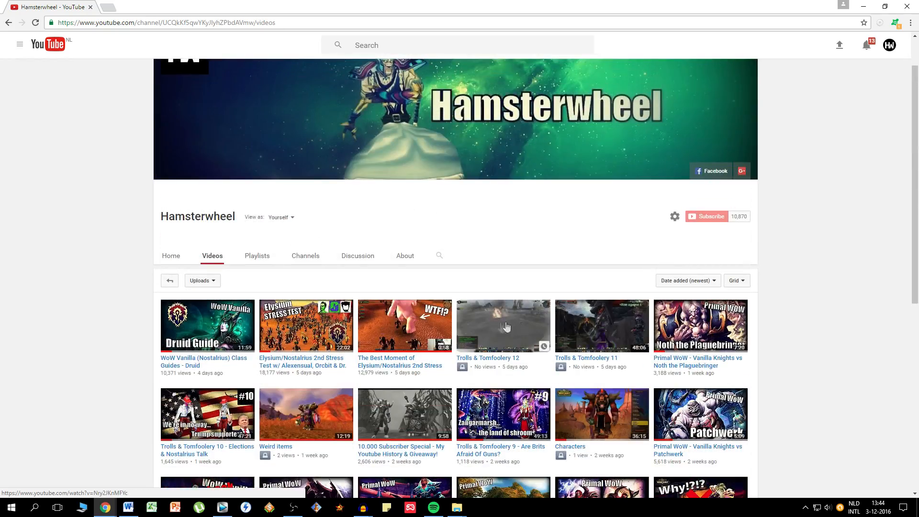
scroll(672, 277, "down", 2)
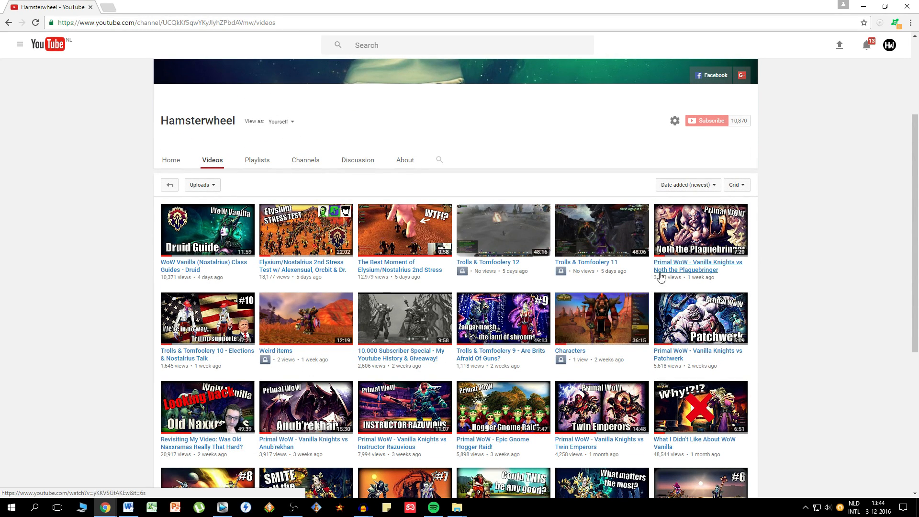
left_click(669, 358)
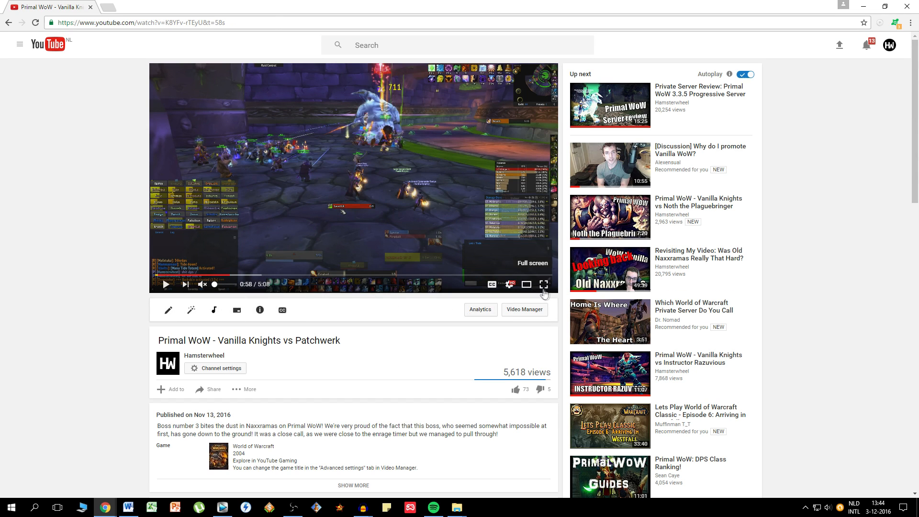
scroll(479, 297, "down", 9)
scroll(405, 297, "up", 6)
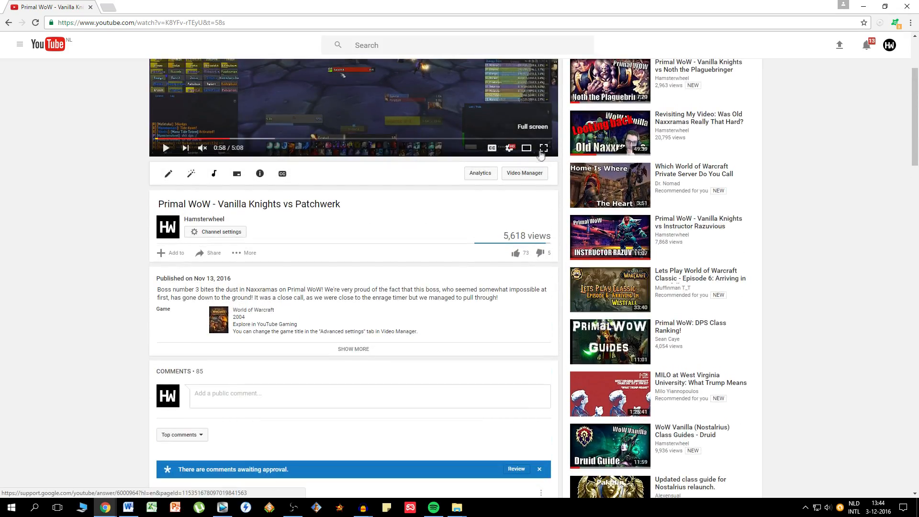
left_click(540, 150)
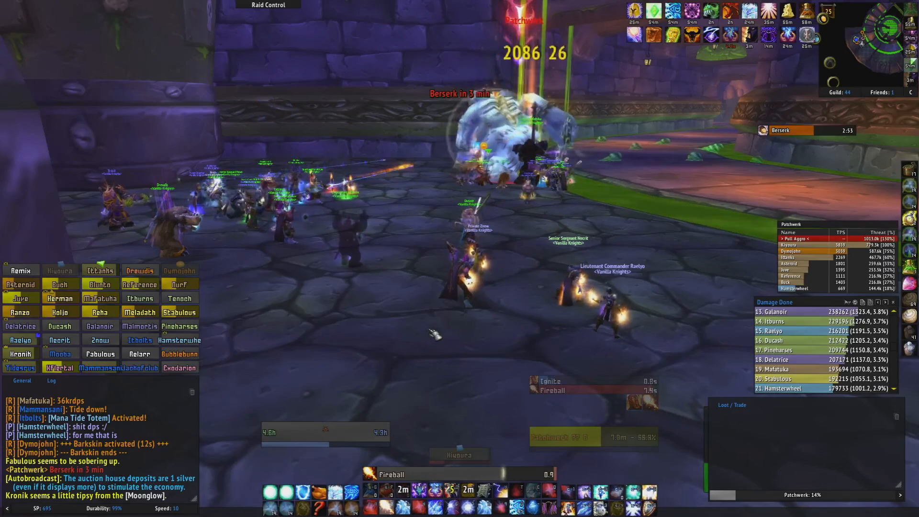
key("2")
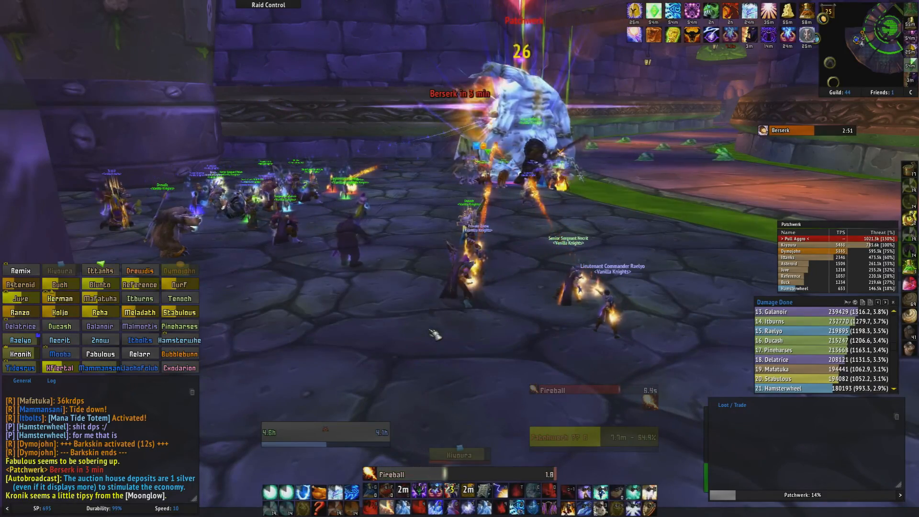
key("2")
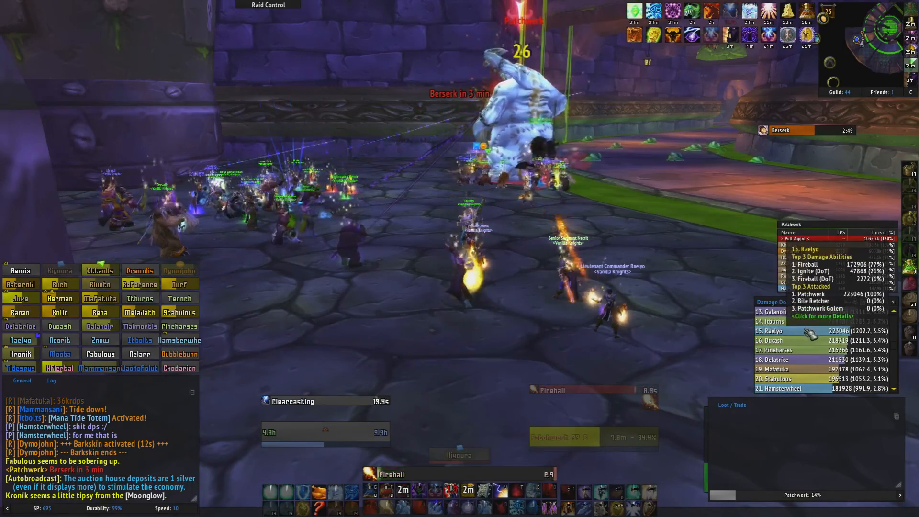
scroll(793, 341, "up", 8)
scroll(793, 341, "down", 12)
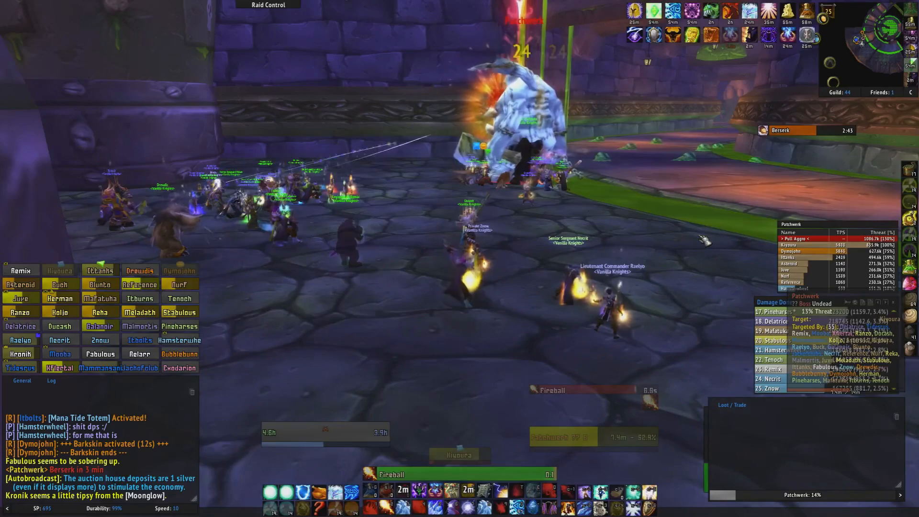
key("shift+q")
key("2")
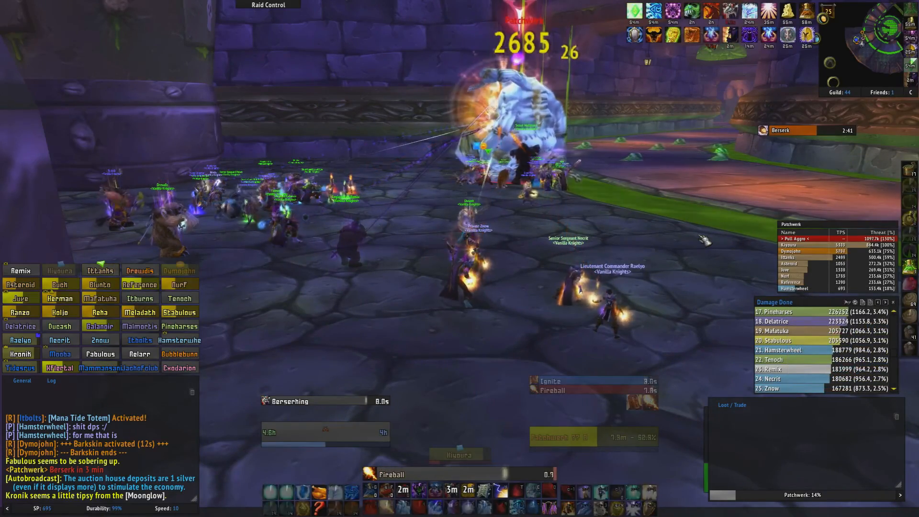
key("2")
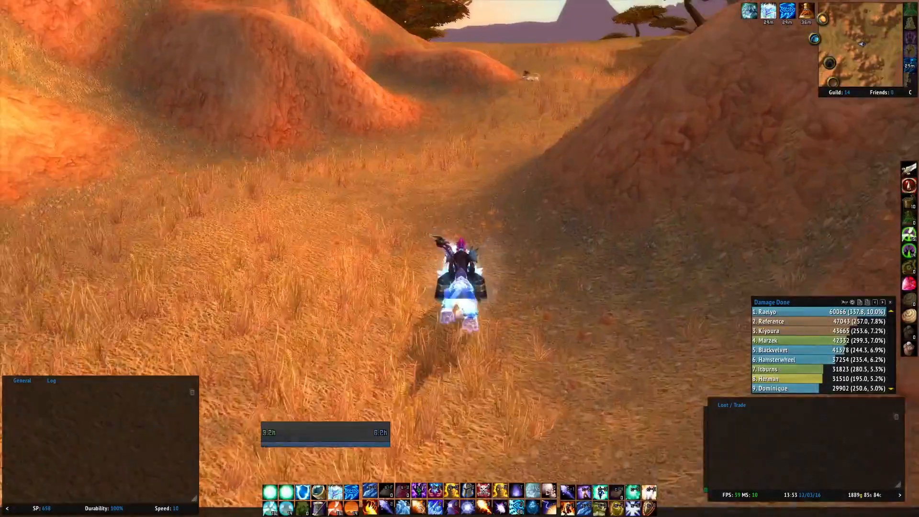
- In World of Warcraft, ride the mage across the savannah to the top of an orange hill
key("w")
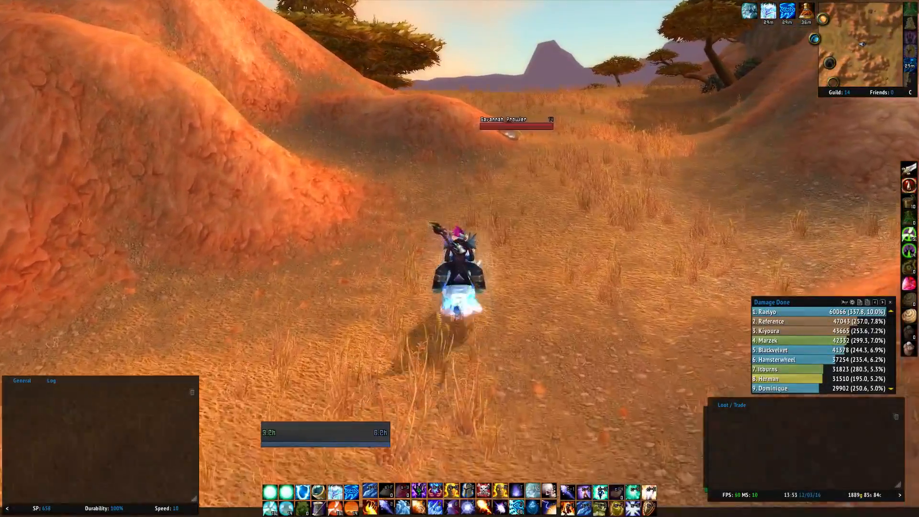
key("w")
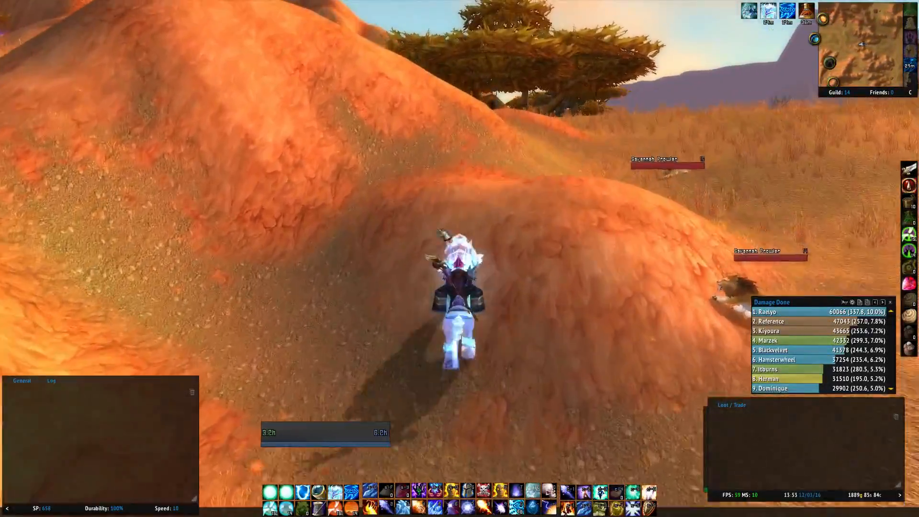
key("w")
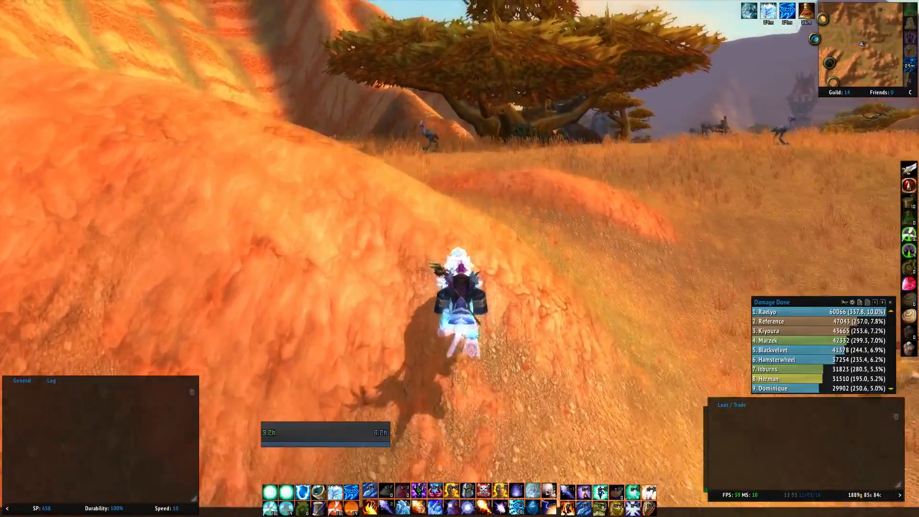
key("w")
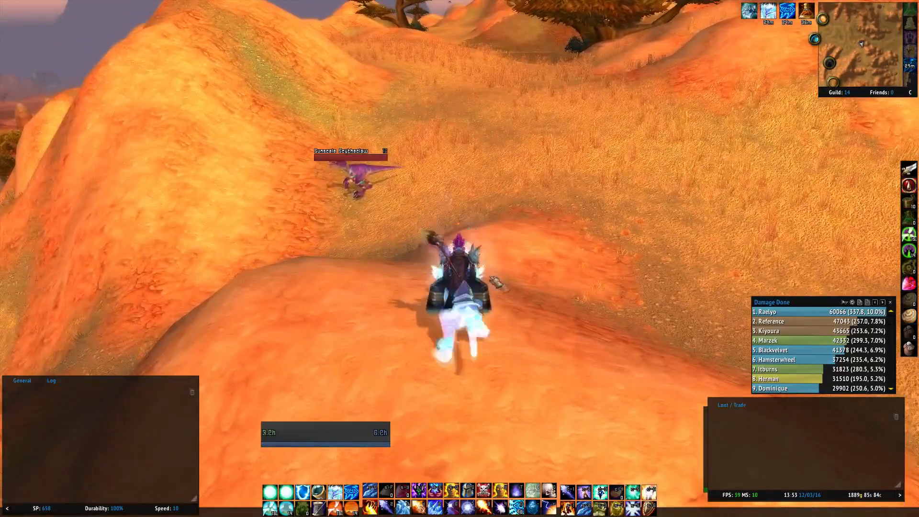
key("e")
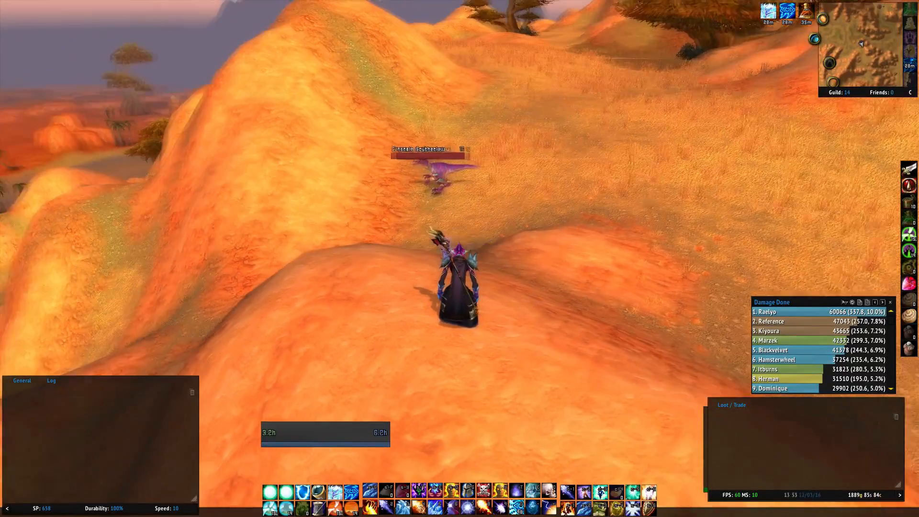
- Frame the standing mage from the front on the hilltop and hide the game interface for a clean shot
scroll(529, 312, "up", 3)
mouse_move(529, 312)
left_mouse_down()
mouse_move(316, 268)
mouse_move(268, 249)
mouse_move(531, 328)
left_mouse_up()
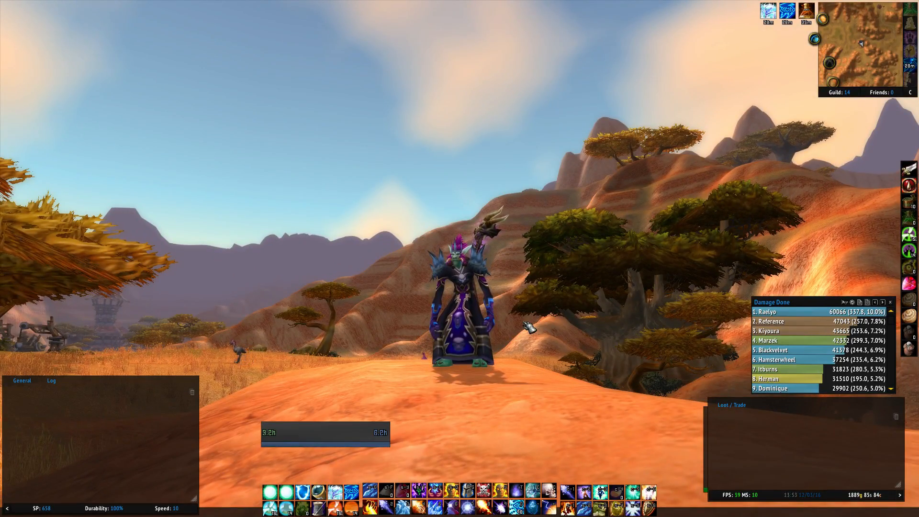
key("alt+z")
left_click_drag(523, 351, 505, 328)
scroll(492, 317, "up", 1)
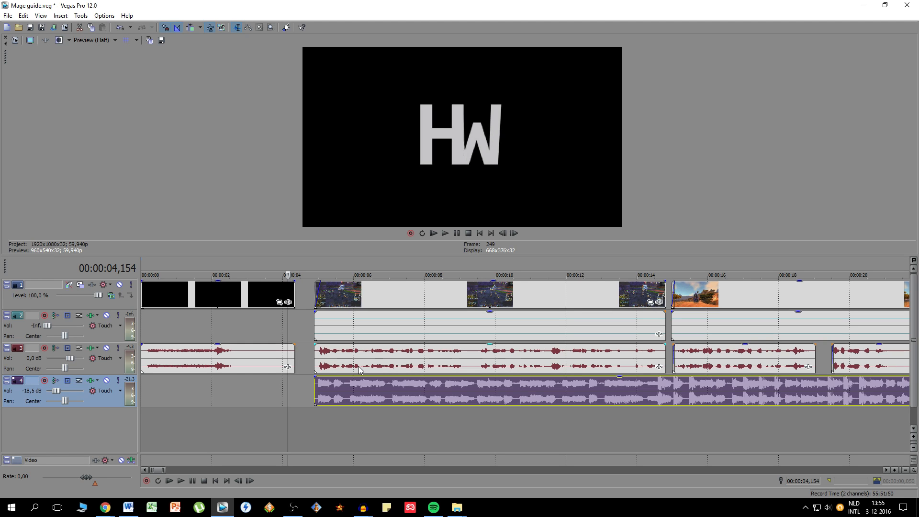
- In Vegas Pro, play the music from its start at 00:00:04,888 and set the music track's volume to -31,0 dB
scroll(359, 369, "down", 3)
left_click(292, 407)
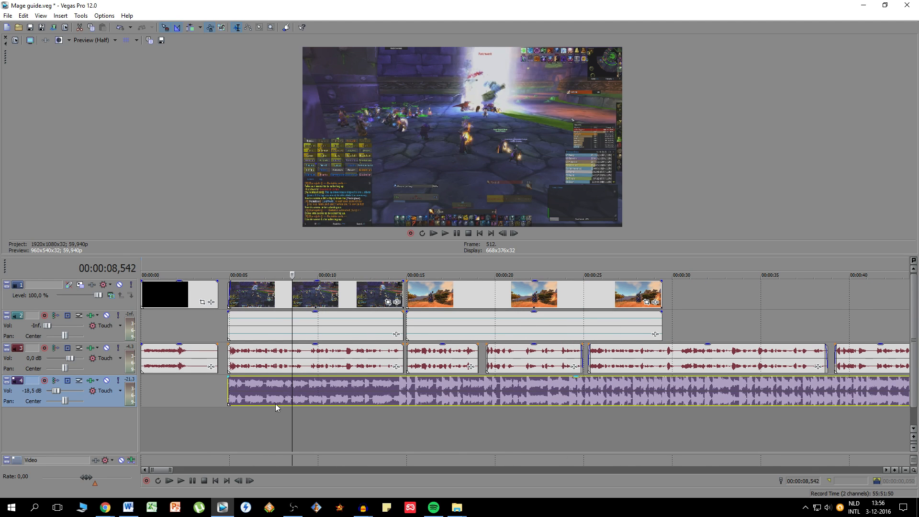
left_click(228, 388)
scroll(267, 398, "up", 3)
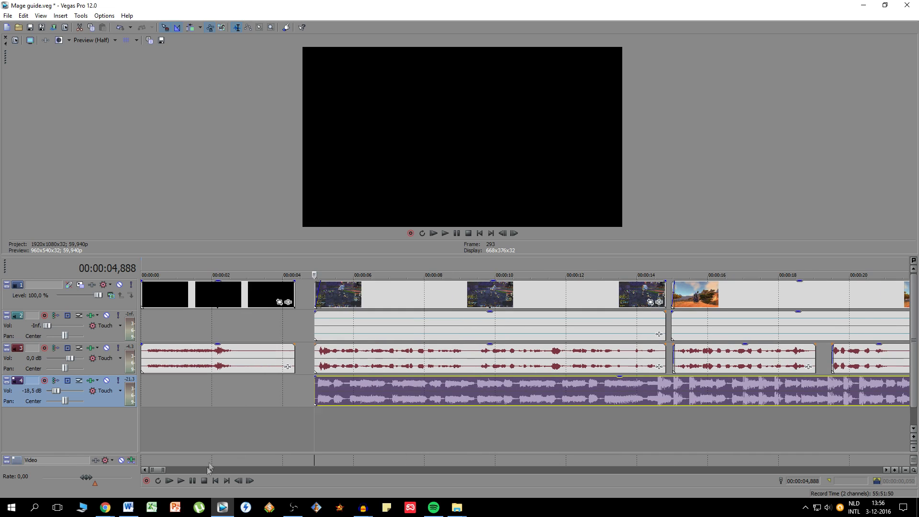
left_click(182, 480)
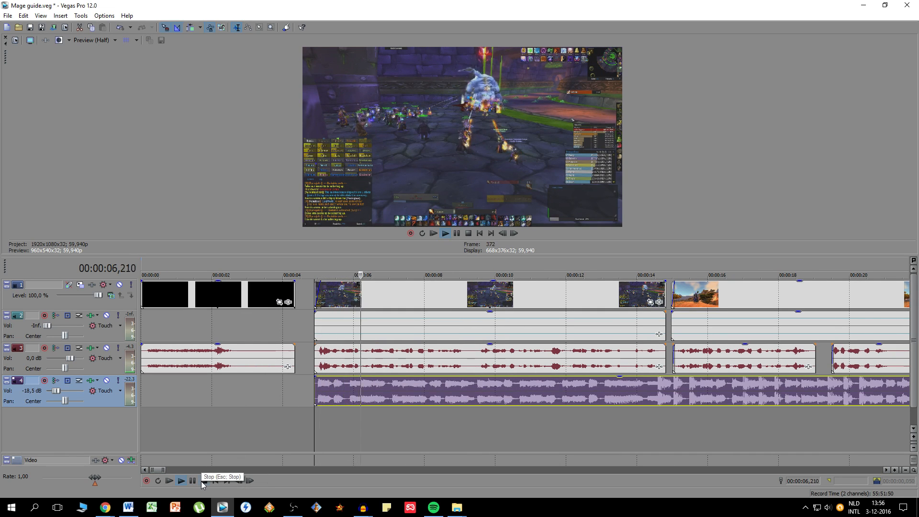
left_click(201, 481)
left_click(344, 388)
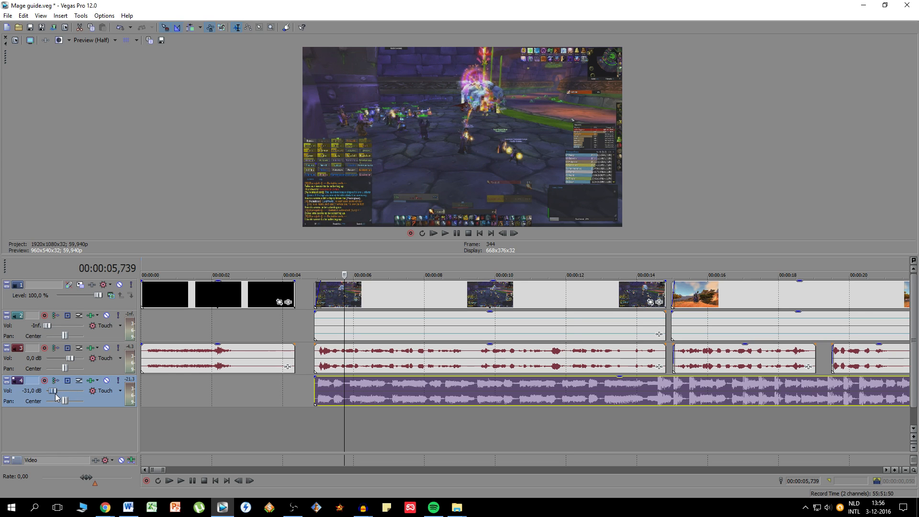
- Select everything except the intro's video and audio and move it 0.417 seconds earlier to shorten the gap after the intro
left_click(300, 325)
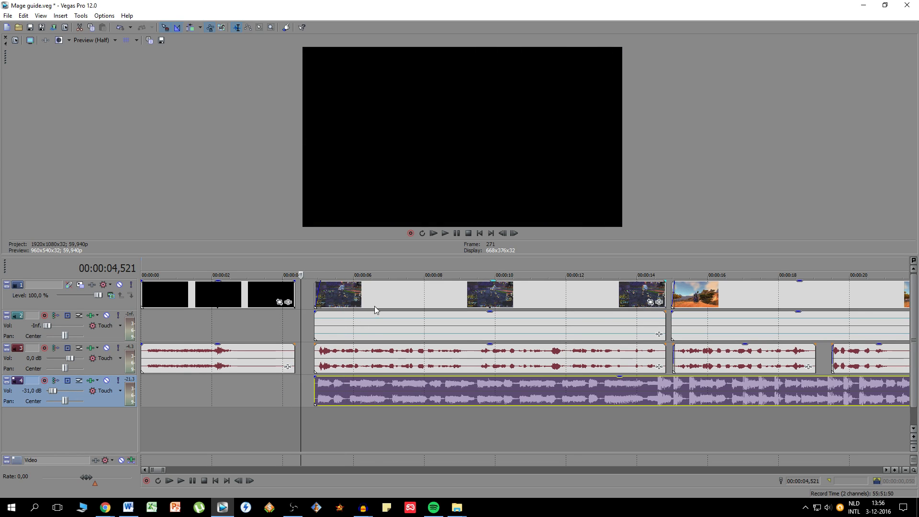
left_click(374, 306)
scroll(375, 306, "down", 5)
scroll(206, 369, "up", 9)
key("ctrl+a")
left_click(246, 357, "ctrl")
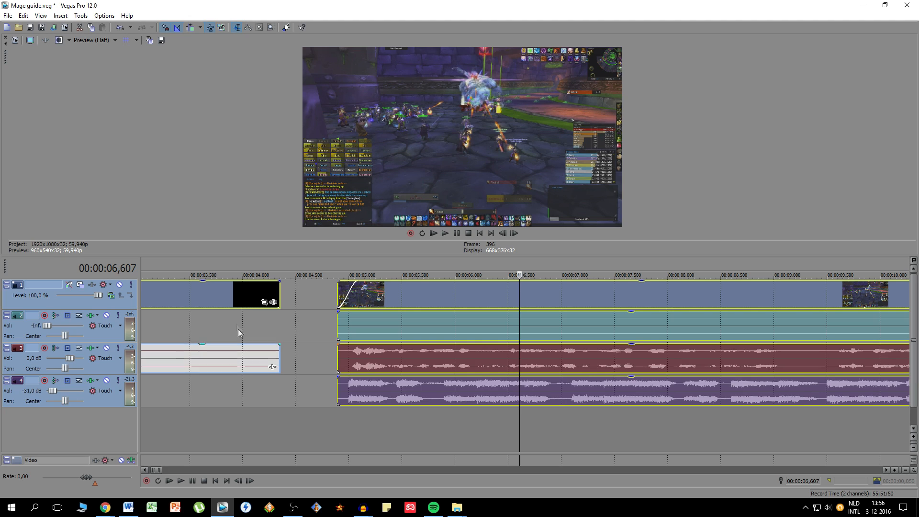
left_click(236, 303, "ctrl")
left_click_drag(385, 297, 342, 297)
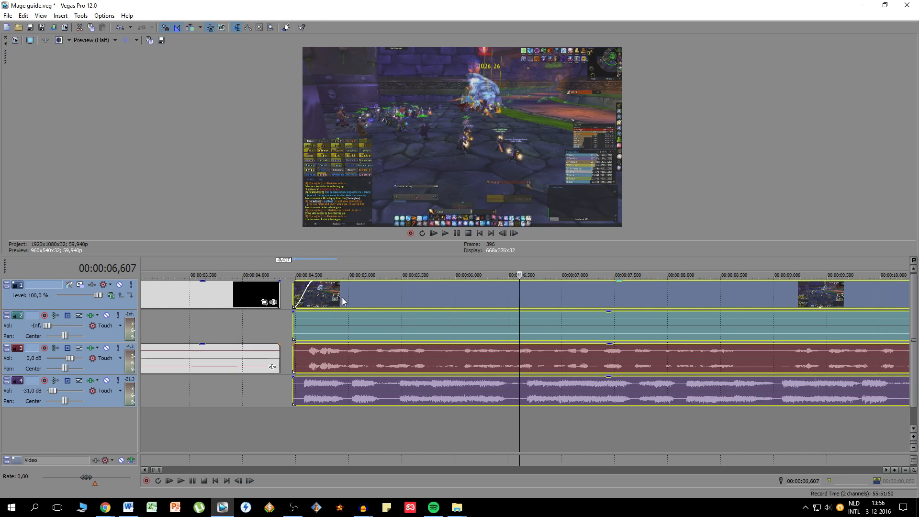
left_click(342, 297)
scroll(342, 297, "down", 4)
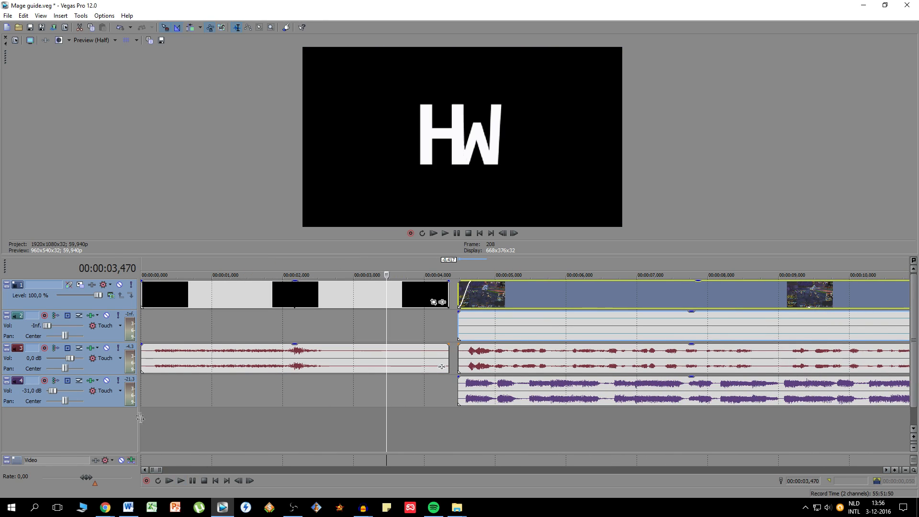
- Play back the transition from the intro into the first voice piece with its footage and background music
left_click(120, 403)
left_click(182, 481)
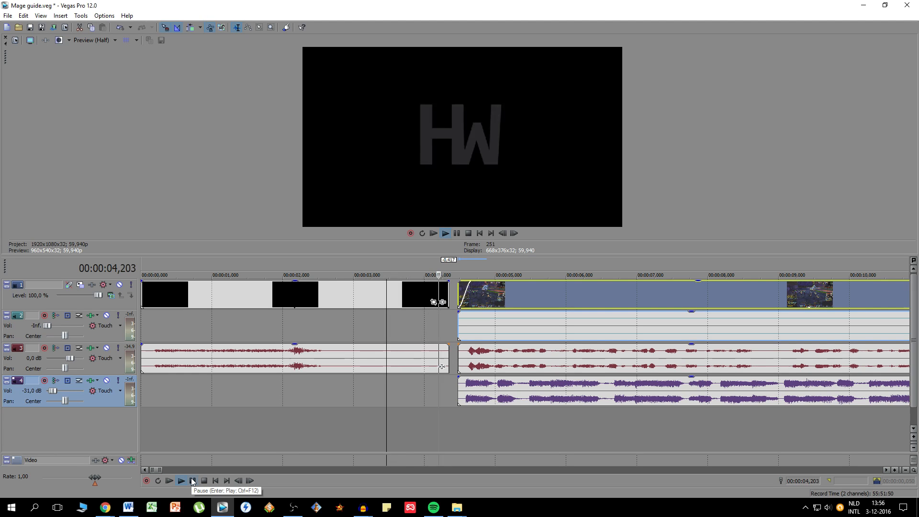
scroll(449, 418, "down", 3)
left_click(307, 401)
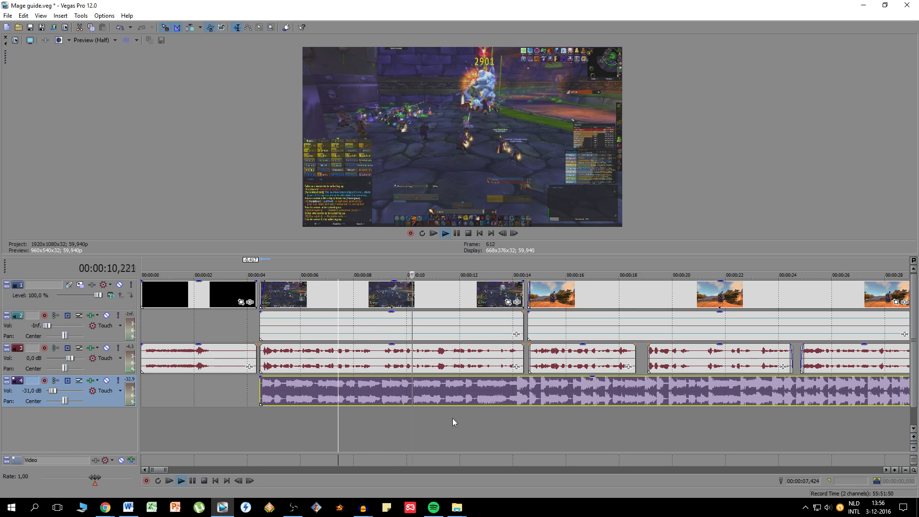
left_click(192, 482)
- Move the background music 0.306 seconds later so its beat change meets the start of the mage clip, and play back the transition
left_click(538, 390)
scroll(512, 392, "up", 1)
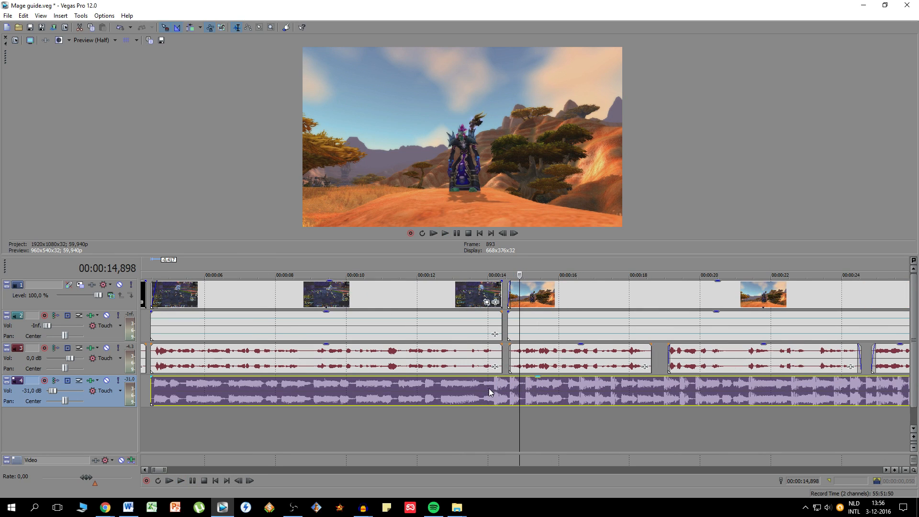
left_click(467, 392)
scroll(501, 397, "up", 2)
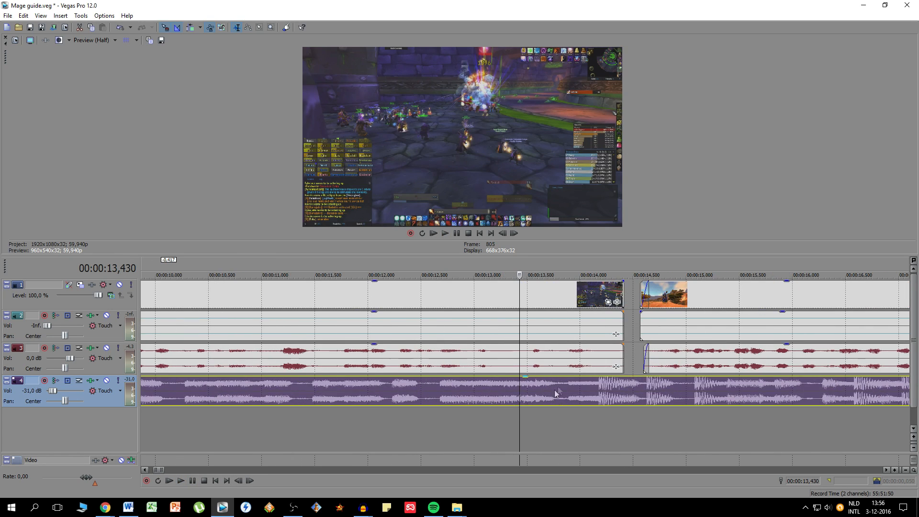
left_click_drag(615, 406, 639, 395)
left_click(621, 270)
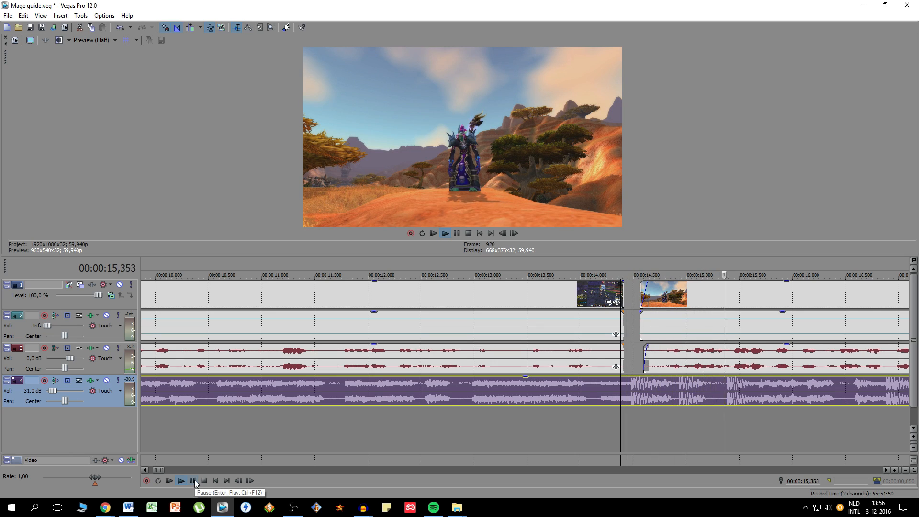
- Select all voice pieces after the first one and move them about 2.5 seconds later to open a gap for the title
left_click(696, 368)
scroll(697, 367, "down", 15)
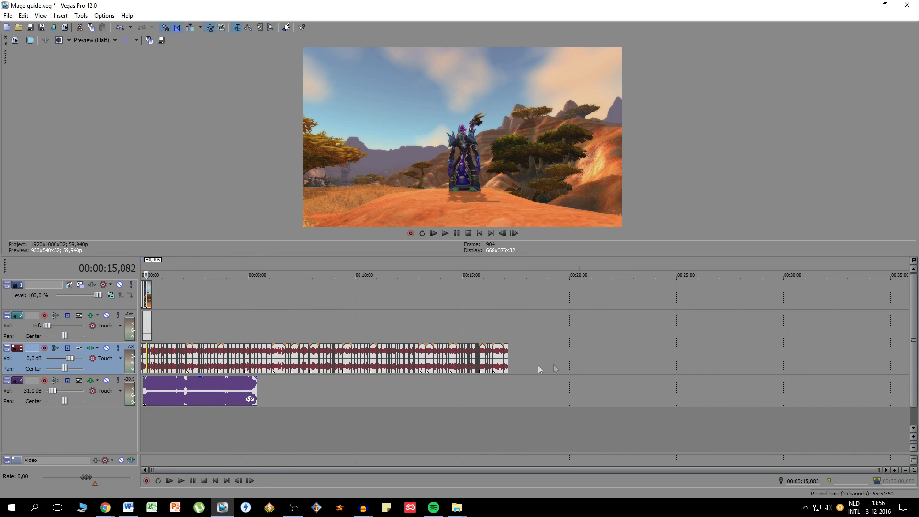
scroll(507, 356, "up", 15)
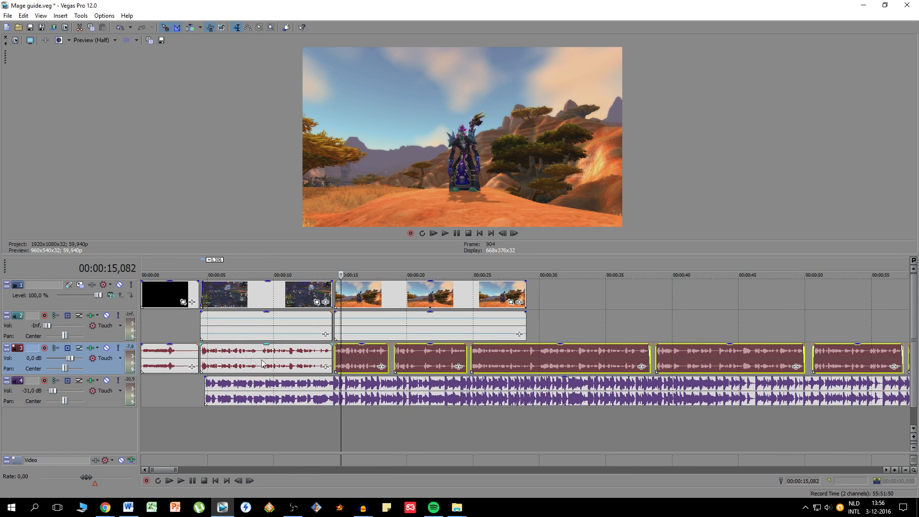
scroll(499, 374, "down", 2)
left_click_drag(555, 360, 637, 361)
left_click(625, 364)
scroll(626, 365, "down", 1)
scroll(626, 365, "down", 1)
- Trim the end of the mage clip by 11.681 seconds so it ends just after the next voice piece begins
left_click_drag(653, 297, 436, 299)
left_click(435, 300)
scroll(434, 299, "up", 3)
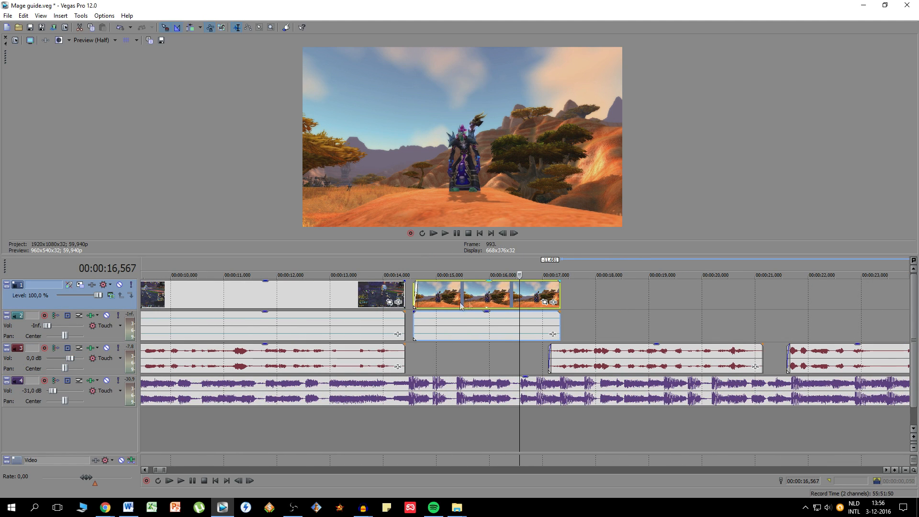
- Crop the mage clip with Event Pan/Crop so the mage appears larger and stands in the right part of the picture
scroll(663, 148, "down", 3)
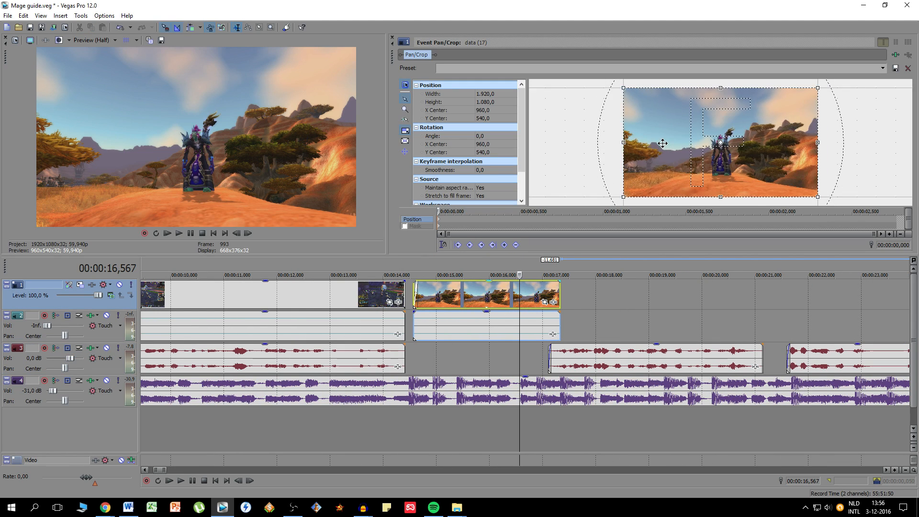
left_click_drag(812, 194, 795, 185)
left_click_drag(738, 160, 721, 153)
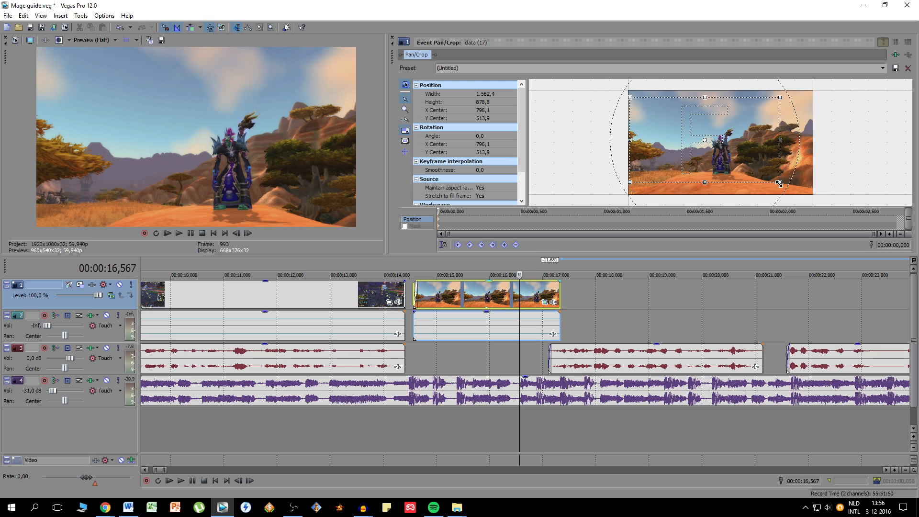
left_click_drag(779, 183, 772, 180)
left_click_drag(696, 136, 689, 137)
left_click(393, 38)
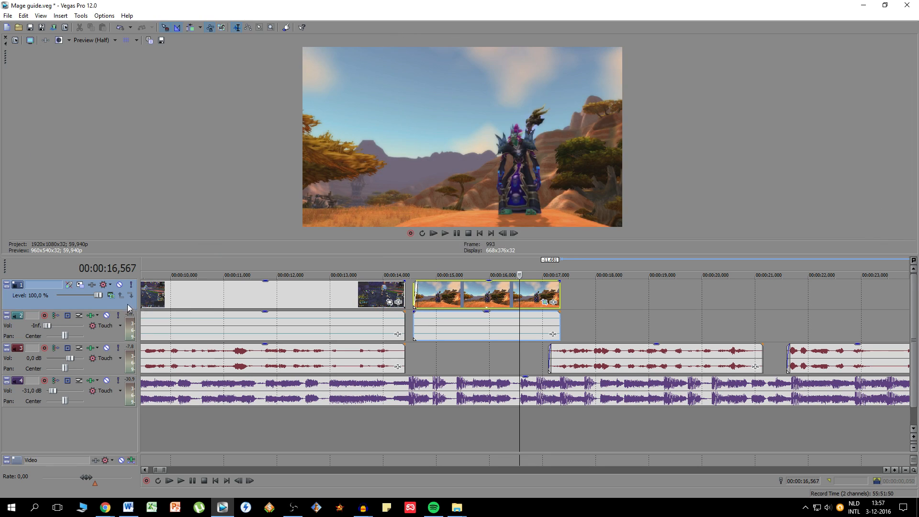
- Add a new video track above the footage and insert text media at 00:00:14,831
right_click(94, 307)
left_click(116, 316)
left_click(427, 289)
left_click(68, 19)
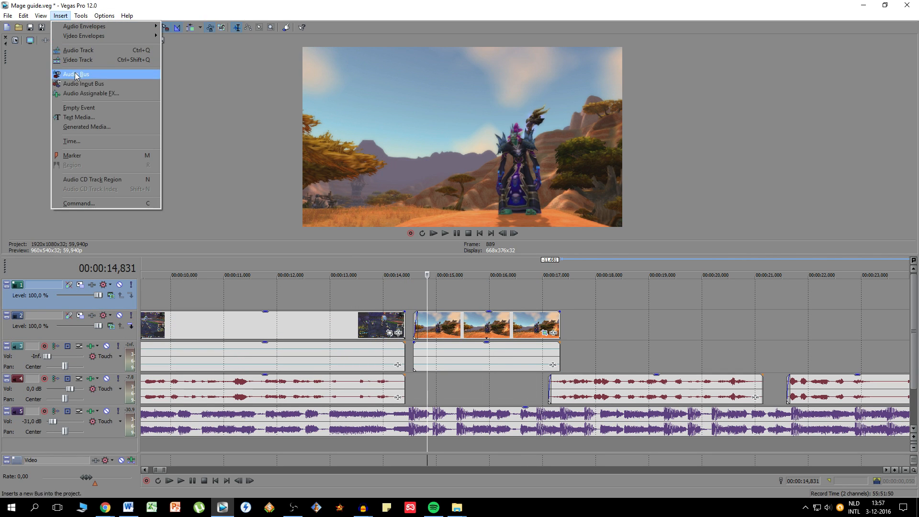
left_click(87, 117)
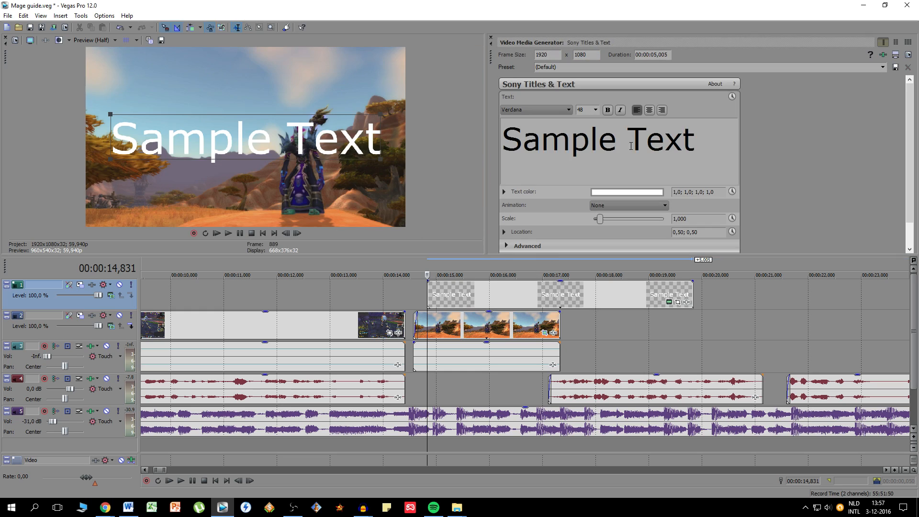
- Set the font size to 12 and replace the sample text with "Hamsterwheel's" and "Mage Guide" on two lines
left_click(595, 109)
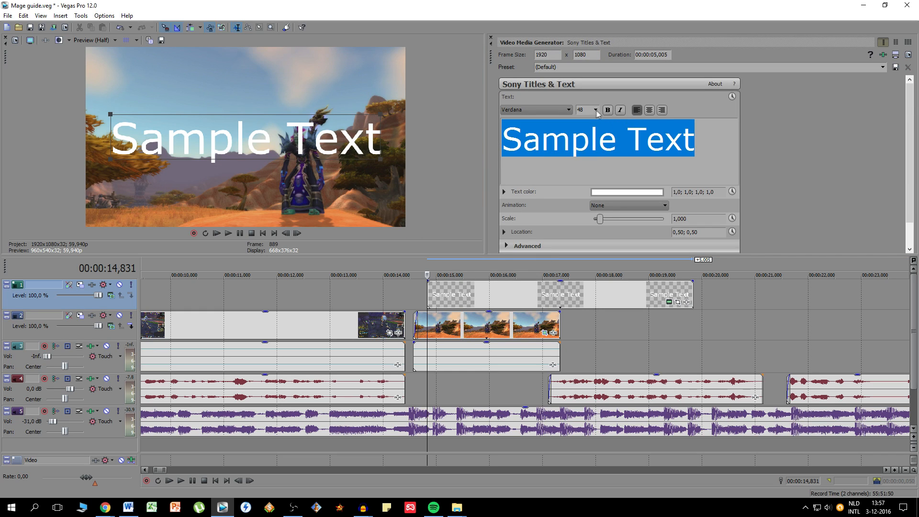
left_click(598, 132)
type("Hamsterwheel's")
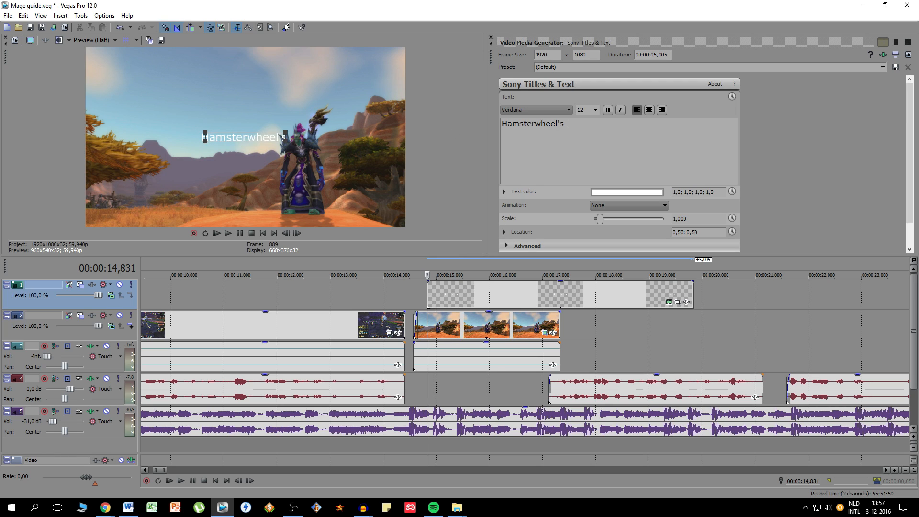
key("Return")
type("Mage Guide")
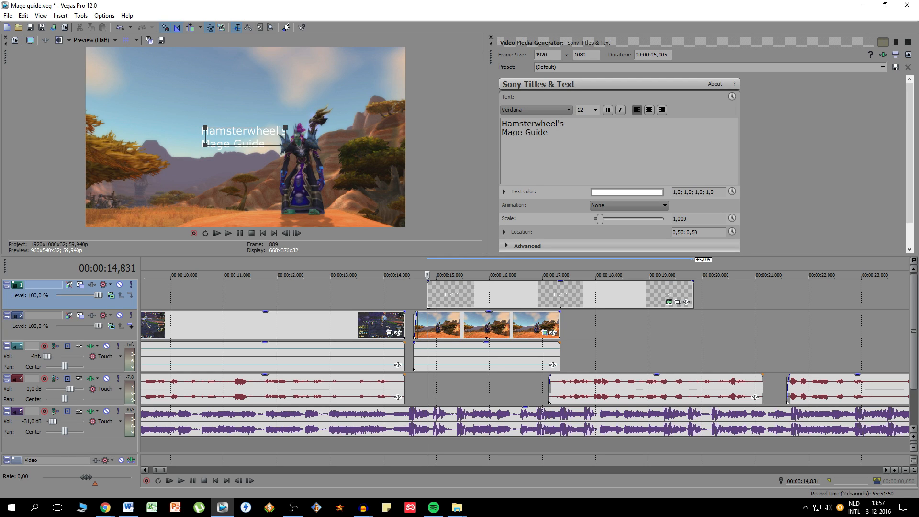
- Center the two title lines and set their font to Impact
key("ctrl+a")
left_click(649, 110)
left_click(668, 135)
key("ctrl+a")
left_click(569, 110)
key("i")
key("k")
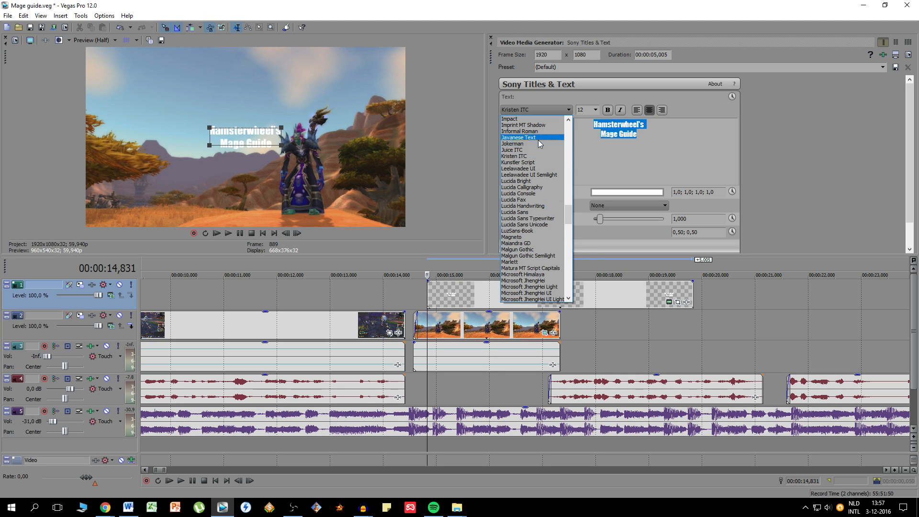
left_click(526, 118)
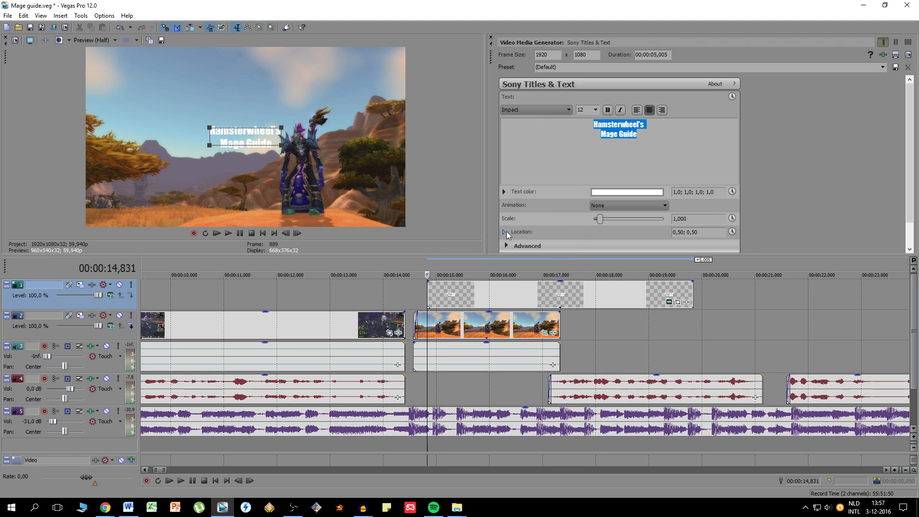
- Give the title text a nearly black outline with a width of 5,238
scroll(498, 210, "down", 1)
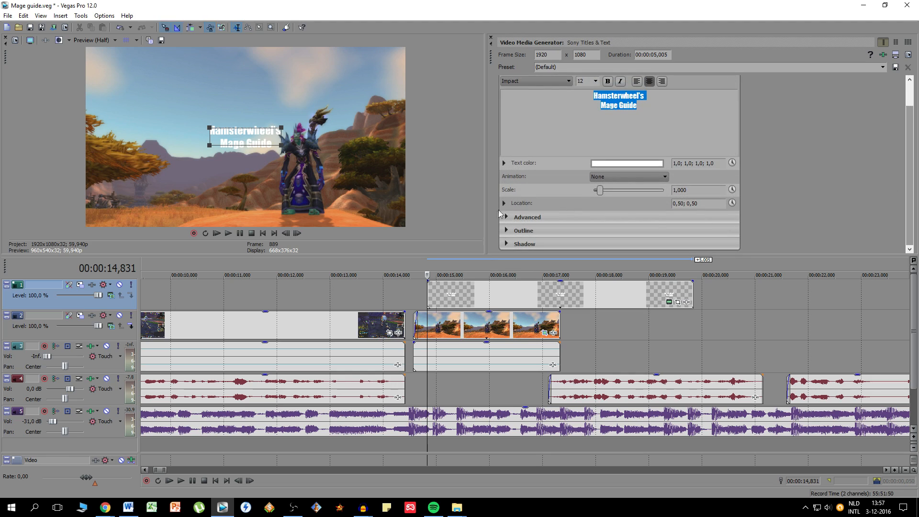
left_click(512, 232)
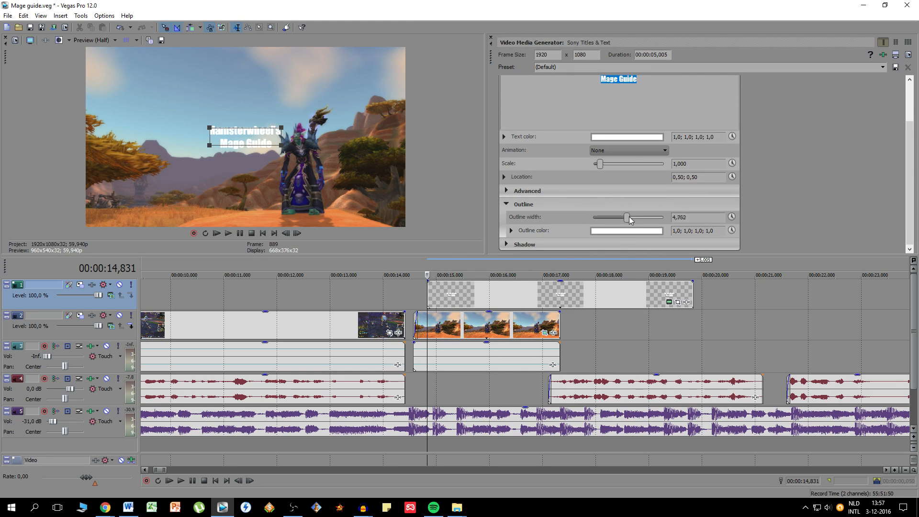
left_click_drag(630, 220, 629, 218)
left_click(628, 231)
left_click_drag(630, 258, 517, 369)
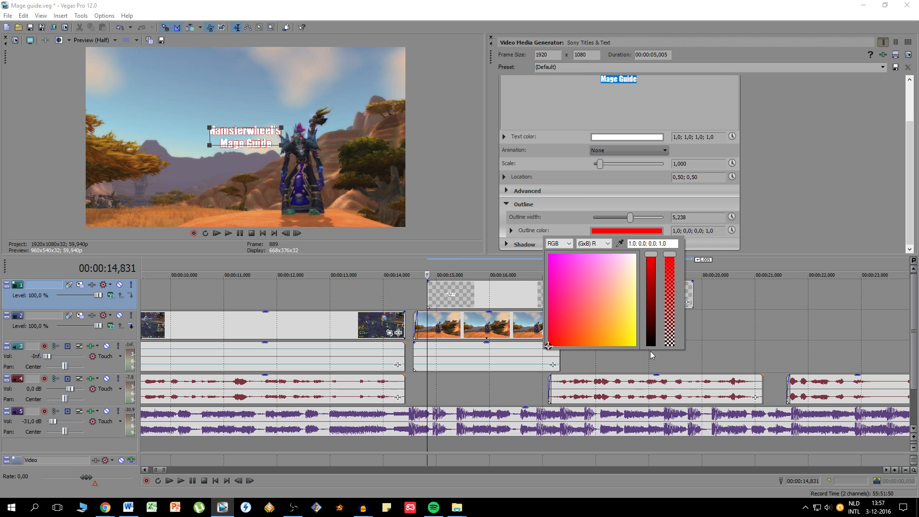
left_click(652, 344)
left_click(774, 207)
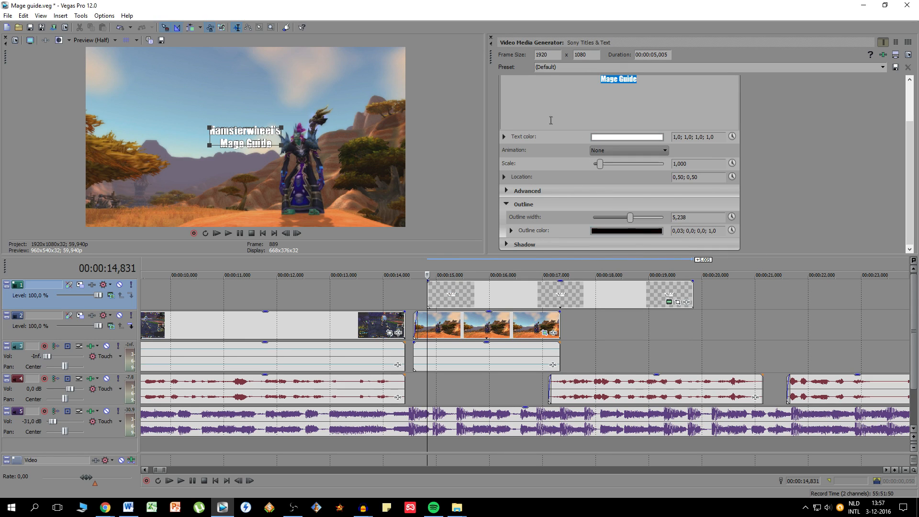
- Set the title text's font size to 22 and close the text generator
scroll(804, 162, "up", 2)
scroll(804, 161, "up", 1)
left_click(593, 108)
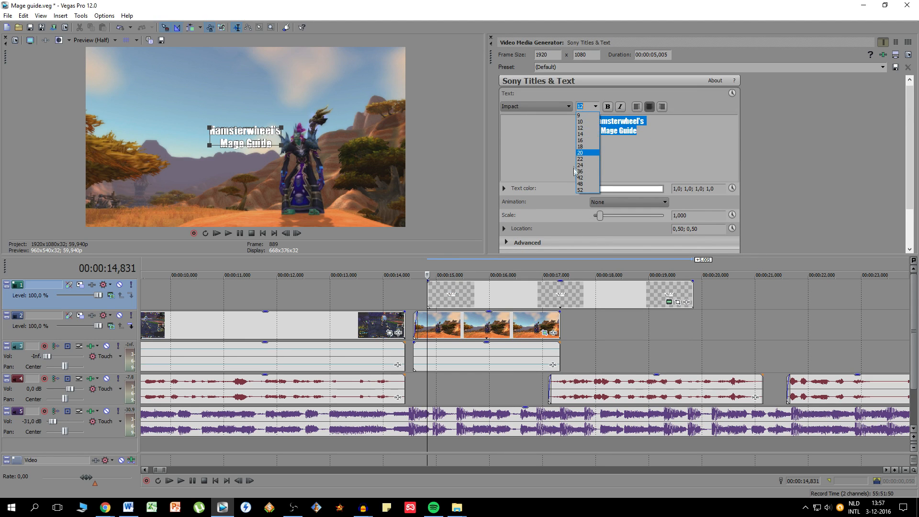
left_click(587, 165)
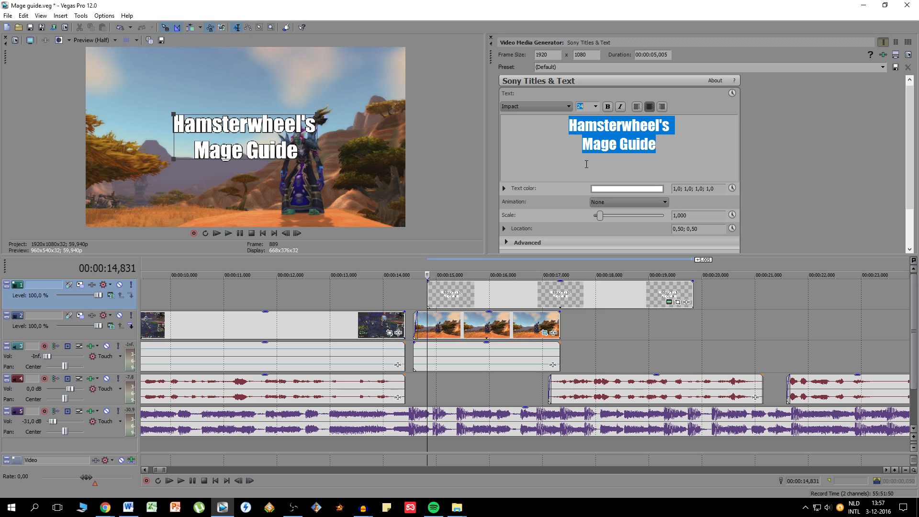
left_click(600, 110)
left_click(585, 158)
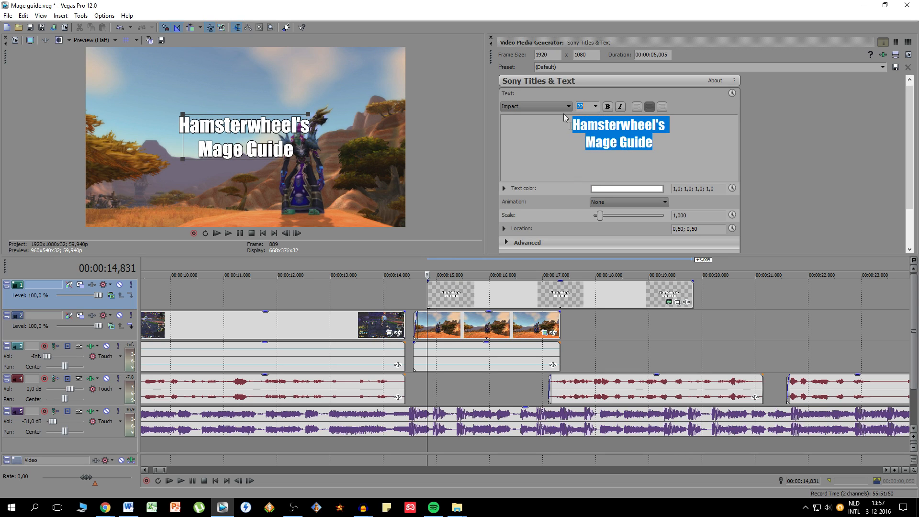
left_click(491, 37)
- Use Event Pan/Crop to tilt the title by 12,4 degrees and place it in the upper left of the picture
left_click(630, 294)
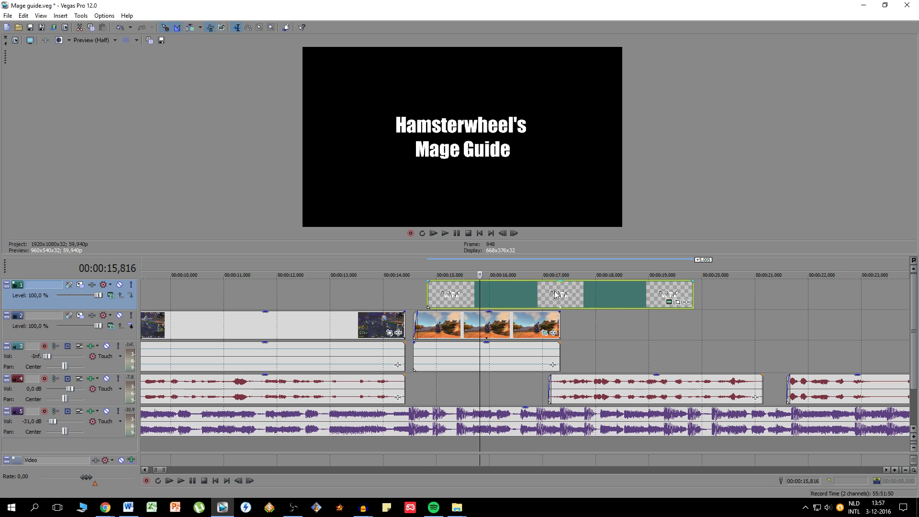
left_click(677, 302)
left_click_drag(761, 194, 749, 209)
scroll(742, 189, "down", 4)
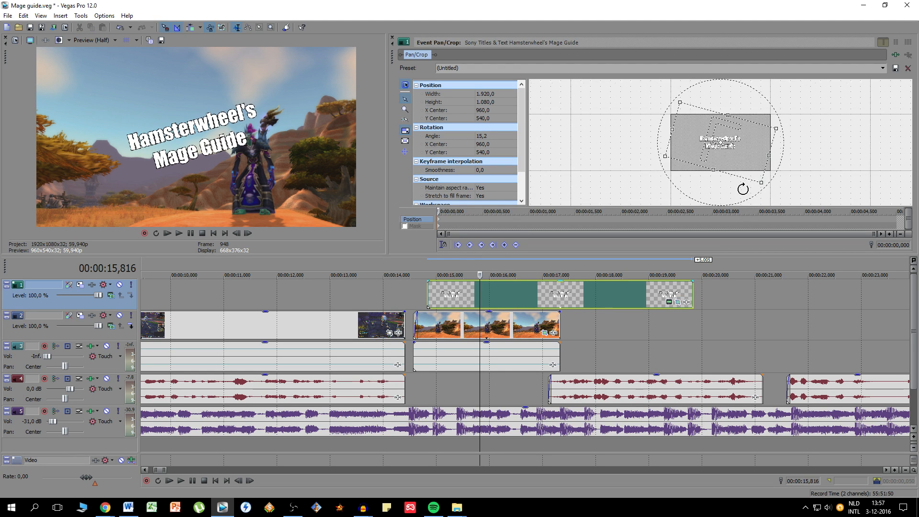
left_click_drag(735, 148, 753, 165)
left_click_drag(768, 199, 771, 197)
left_click_drag(743, 158, 742, 159)
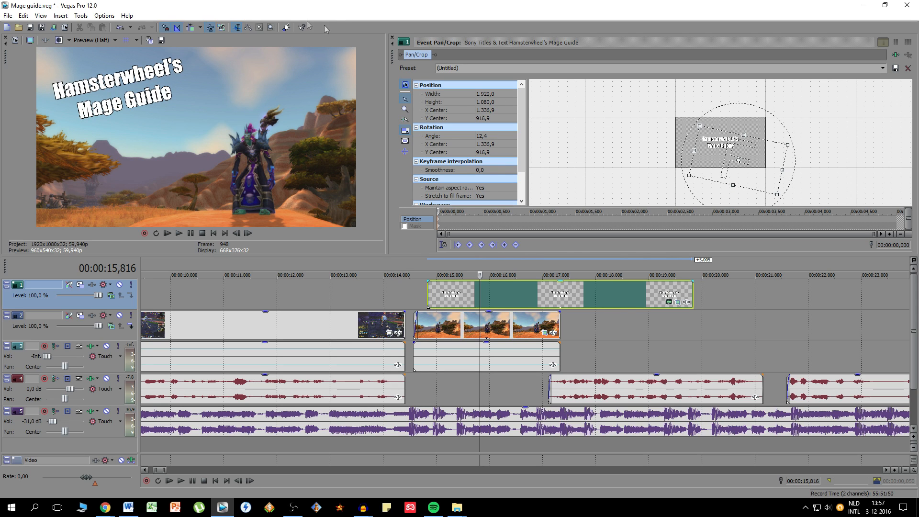
left_click(392, 38)
- Move the title event to the start of the mage clip and trim its end to match the clip's end
left_click_drag(542, 293, 529, 293)
left_click(455, 291)
left_click_drag(677, 289, 561, 289)
left_click(438, 290)
- Give the title event and the mage clip fade-ins of about 0.2 seconds
scroll(402, 304, "up", 5)
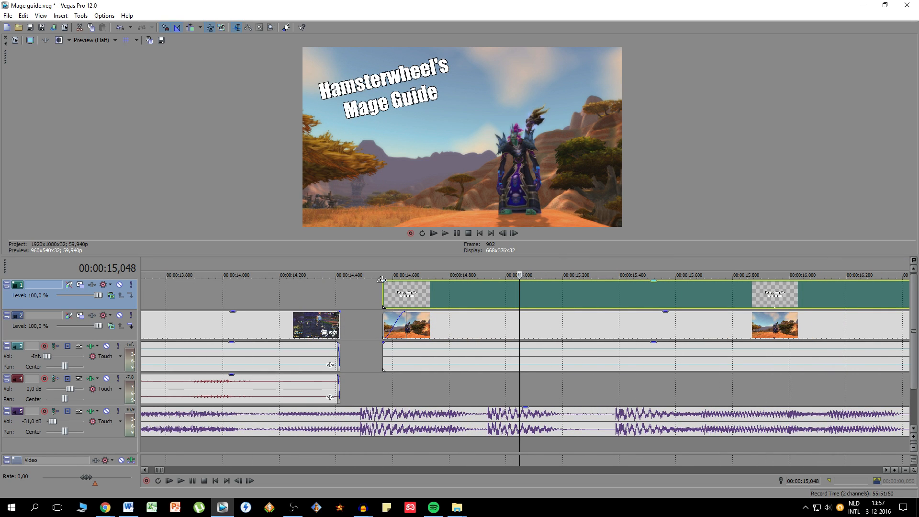
left_click_drag(382, 279, 438, 283)
left_click_drag(406, 314, 434, 312)
scroll(601, 328, "down", 5)
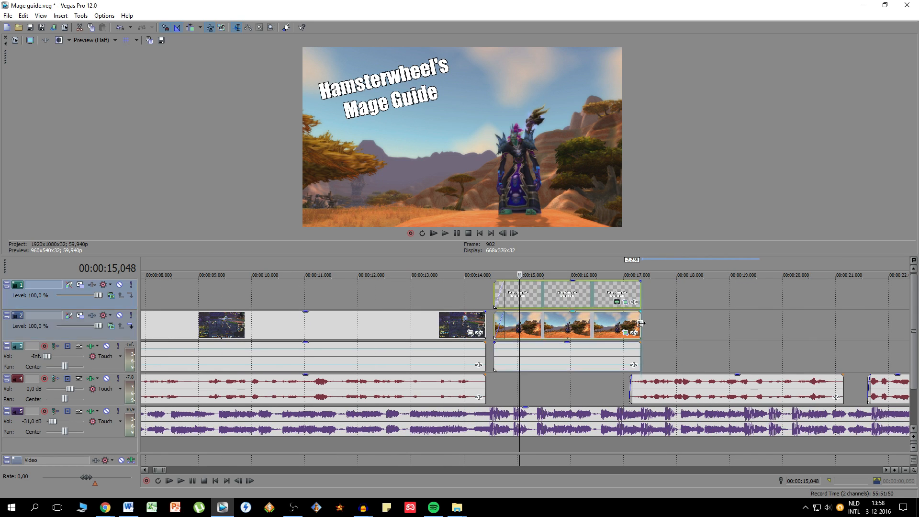
- Trim the end of the mage clip by 0.234 seconds and add a fade-out of about 0.2 seconds
left_click(641, 323)
scroll(546, 324, "up", 3)
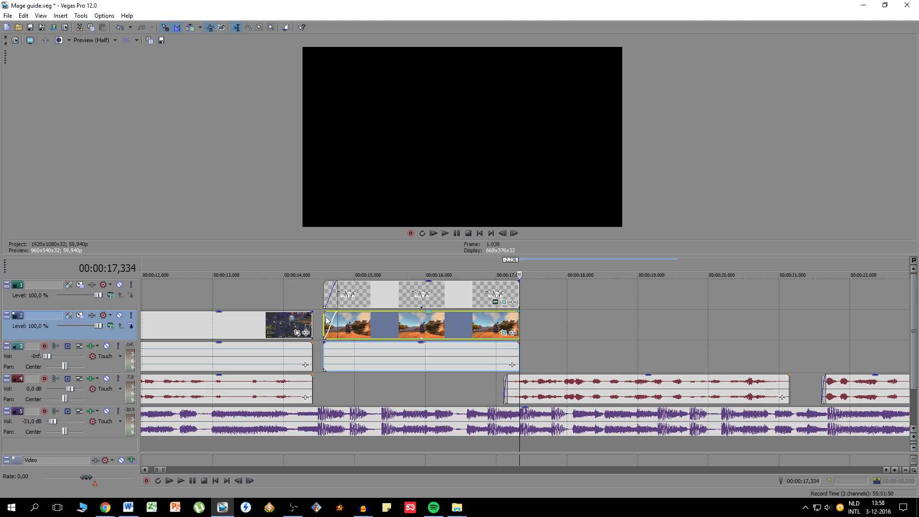
left_click(325, 316)
left_click(519, 325)
scroll(519, 325, "up", 5)
left_click_drag(519, 321, 335, 310)
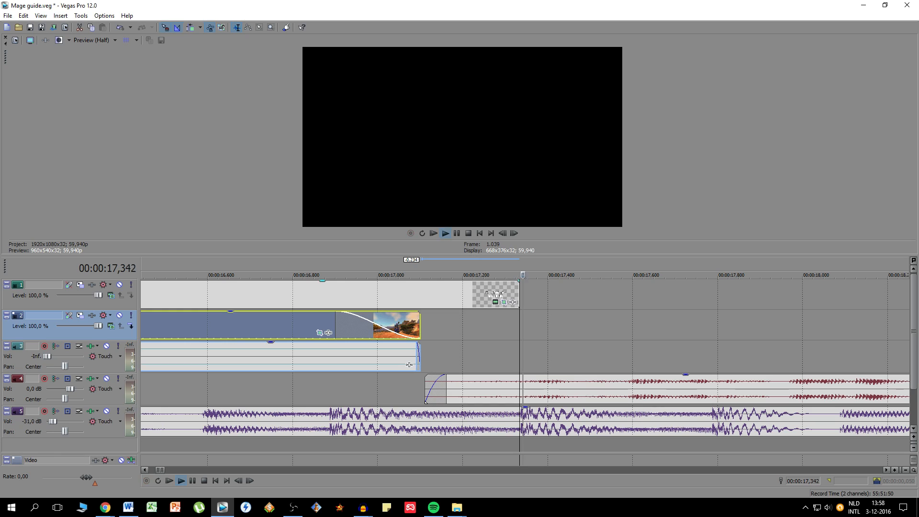
key("space")
- Trim the title event's end to the mage clip's new end and add a matching fade-out of about 0.2 seconds
left_click_drag(518, 281, 431, 283)
left_click_drag(520, 290, 421, 289)
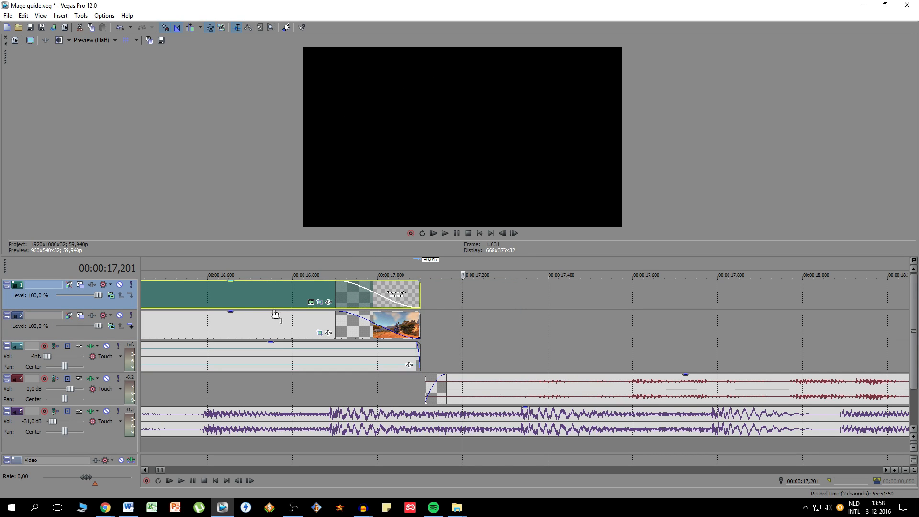
left_click(294, 296)
scroll(294, 297, "down", 8)
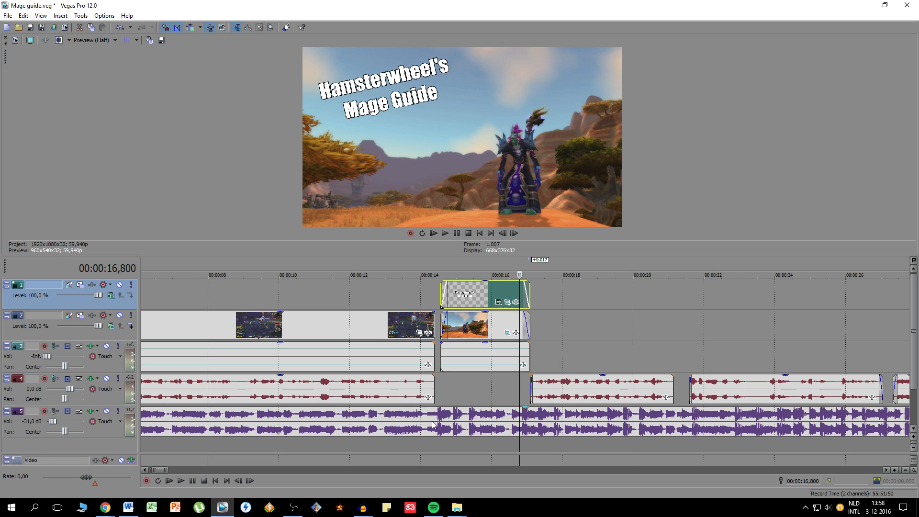
- Enlarge the timeline area and duplicate the background music event onto a new audio track directly below it
left_click_drag(454, 255, 454, 191)
left_click(439, 357)
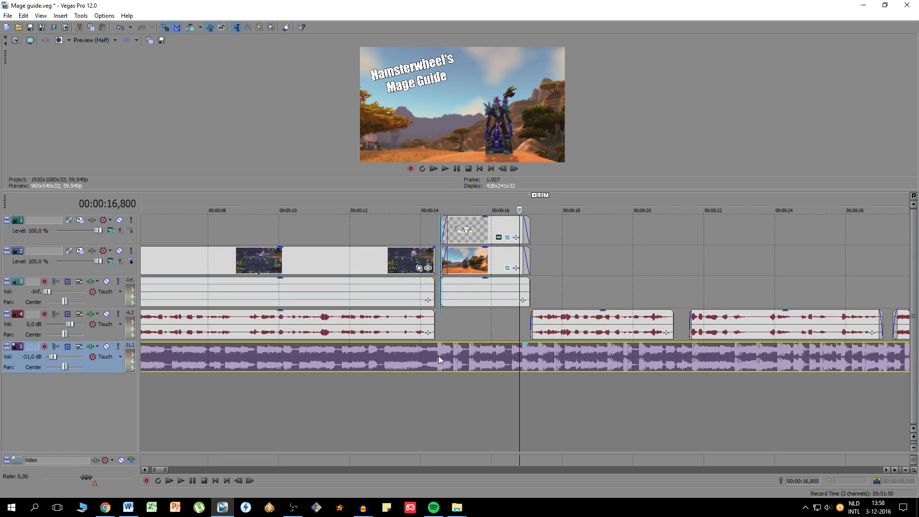
scroll(440, 357, "down", 4)
left_click(192, 357)
scroll(192, 360, "up", 6)
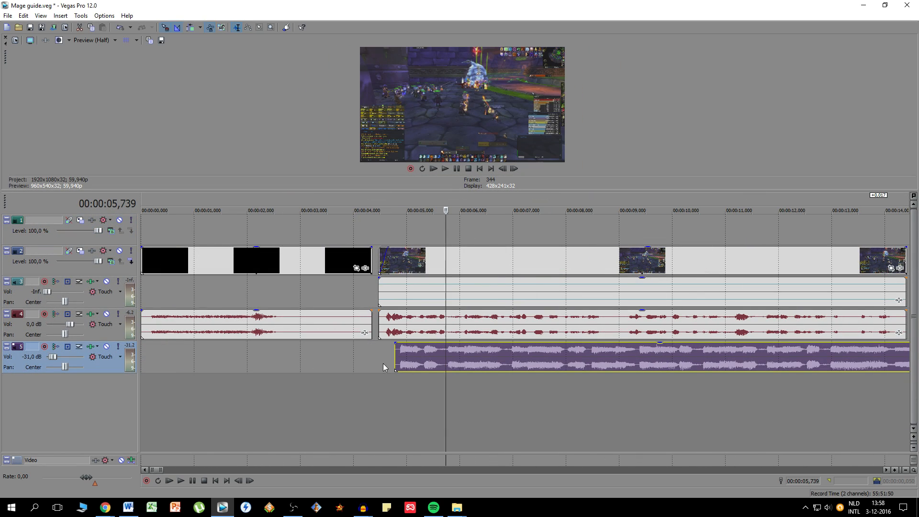
left_click(397, 385)
key("ctrl+alt+Right")
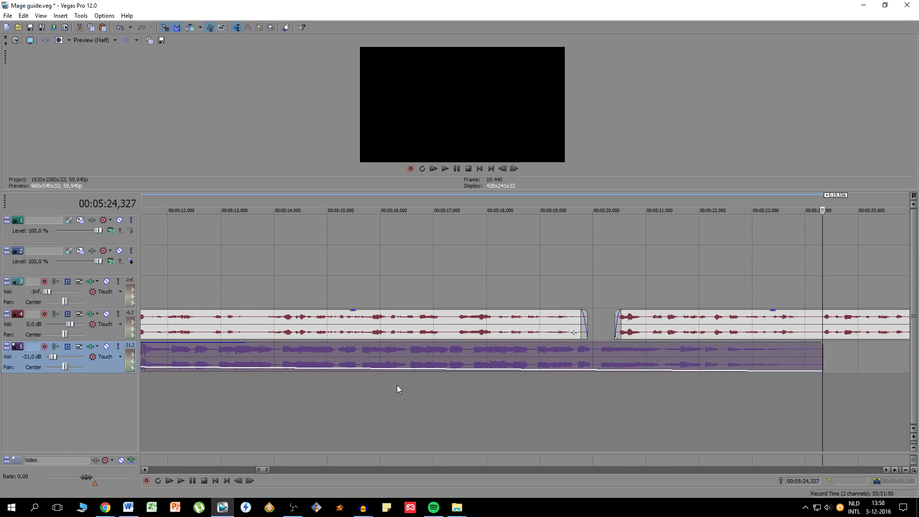
scroll(359, 356, "down", 2)
left_click_drag(357, 358, 358, 379)
left_click(354, 385)
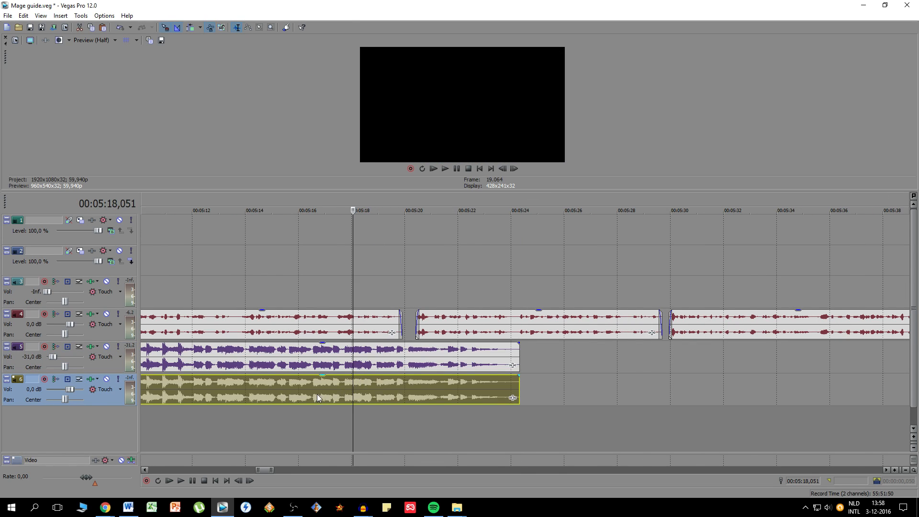
- Set the volume of the new audio track holding the duplicated music to -10.6 dB
scroll(315, 394, "down", 3)
left_click(238, 390)
scroll(235, 390, "up", 3)
scroll(237, 387, "down", 10)
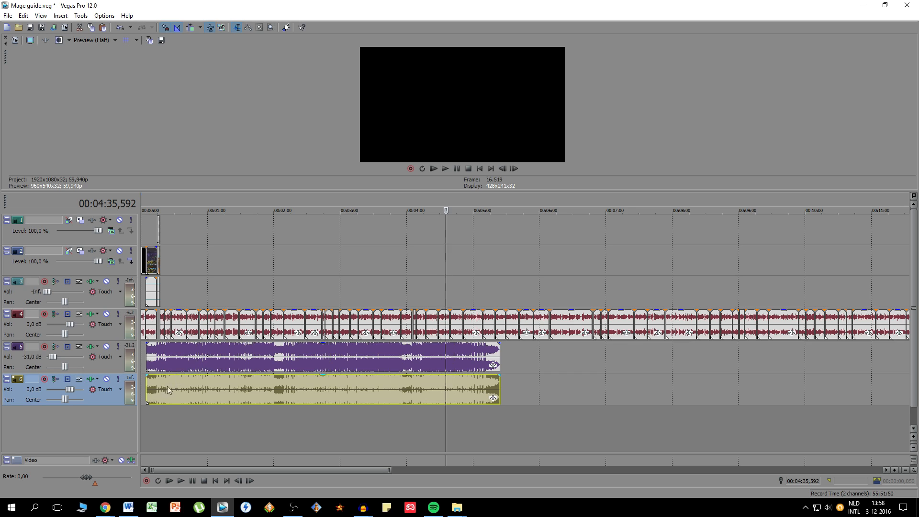
left_click(152, 398)
scroll(332, 381, "up", 8)
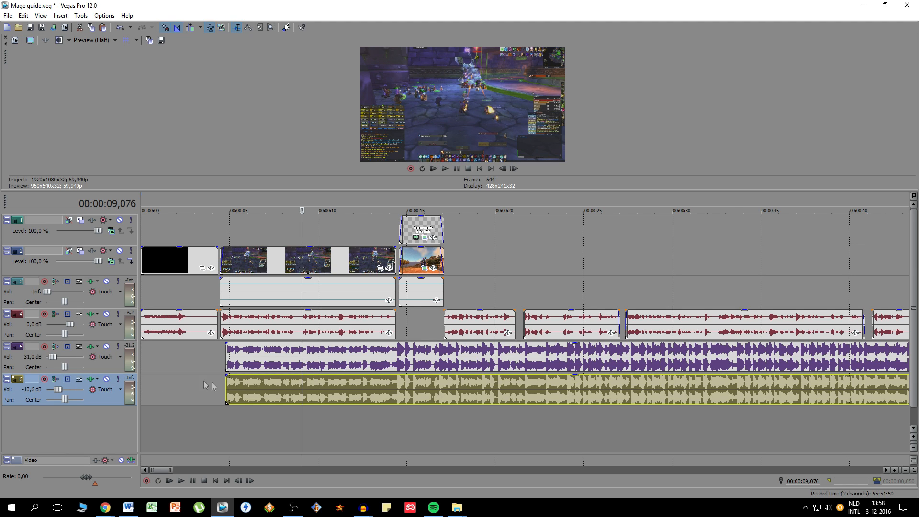
- Trim the start of the duplicated music to the end of the gameplay clip
left_click(232, 388)
left_click_drag(227, 388, 398, 388)
left_click(403, 386)
scroll(458, 373, "up", 1)
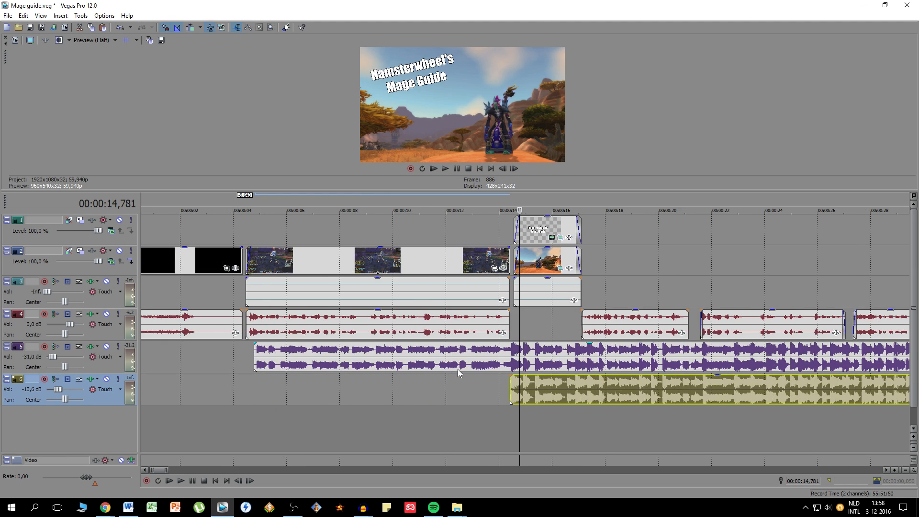
- Try trimming the end of the original music event back to near the titled mage clip
left_click(546, 356)
scroll(610, 354, "down", 10)
left_click_drag(404, 364, 152, 364)
scroll(319, 362, "up", 10)
scroll(421, 360, "up", 3)
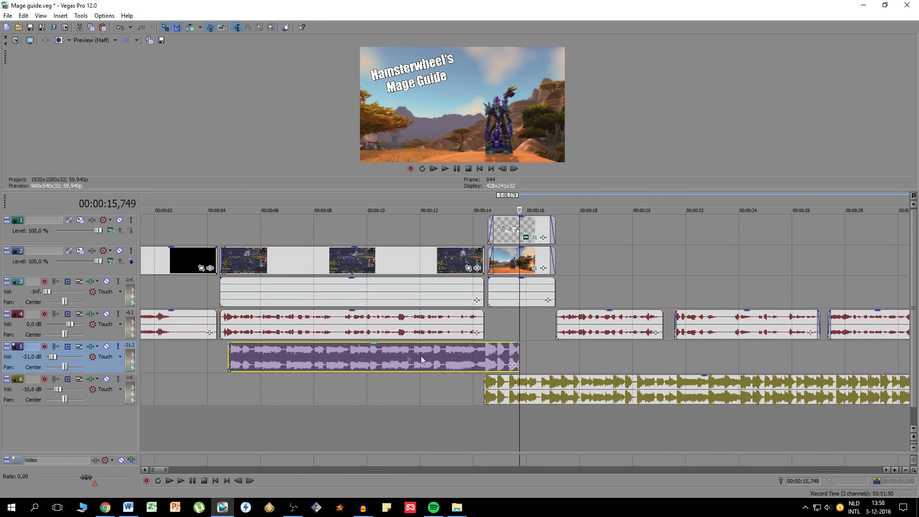
left_click_drag(520, 356, 618, 356)
scroll(493, 355, "down", 8)
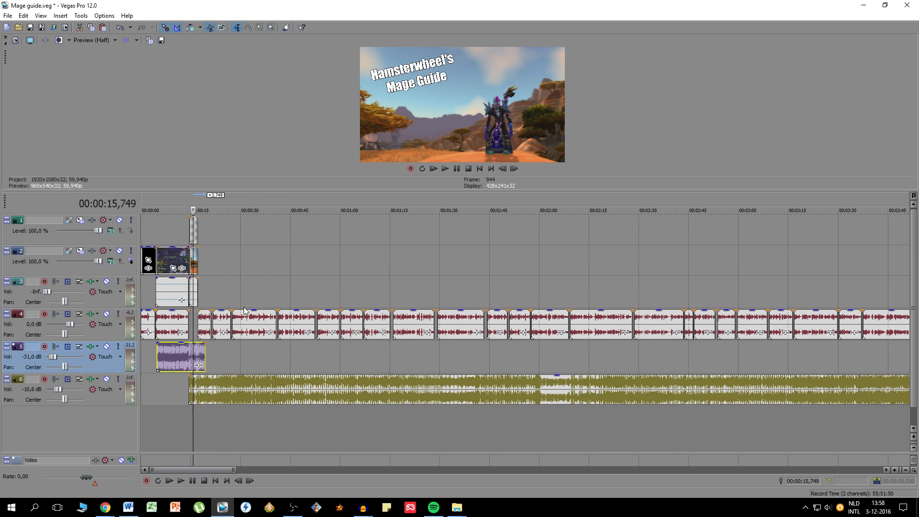
key("ctrl+z")
key("ctrl+z")
- Split the original music just after the mage clip's start and at 16.9 seconds, and delete the section between the cuts
left_click(198, 358)
scroll(329, 350, "up", 8)
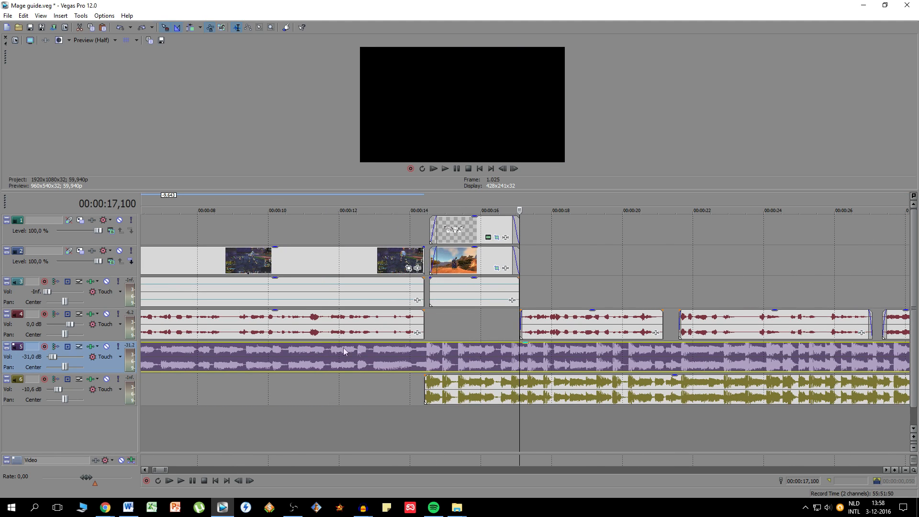
left_click(434, 358)
scroll(436, 358, "up", 3)
left_click(513, 358)
left_click(515, 358)
key("s")
left_click(662, 364)
left_click(666, 364)
left_click(663, 364)
left_click(665, 363)
key("s")
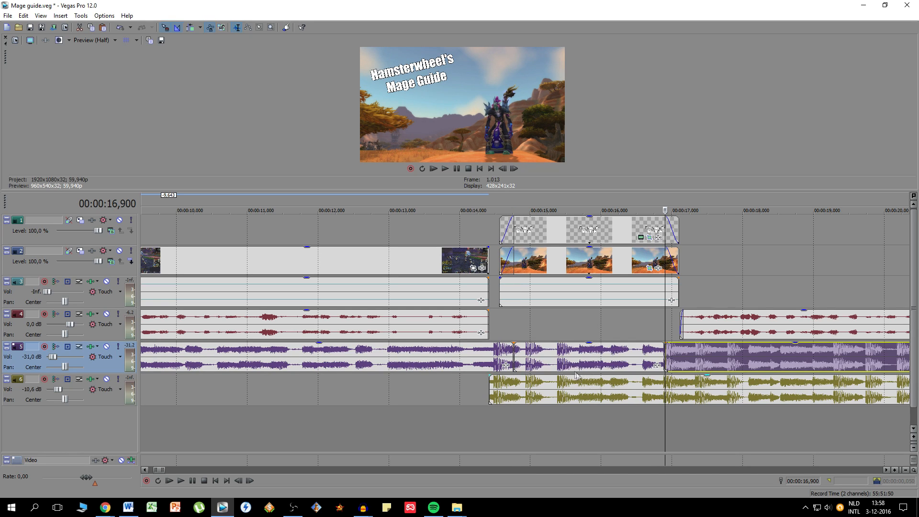
left_click(568, 362)
key("Delete")
- Fade out the first original music section and fade in the duplicated music and the second original section, about 0.35 seconds each
left_click_drag(515, 343, 489, 344)
left_click_drag(489, 376, 514, 373)
left_click_drag(666, 342, 688, 344)
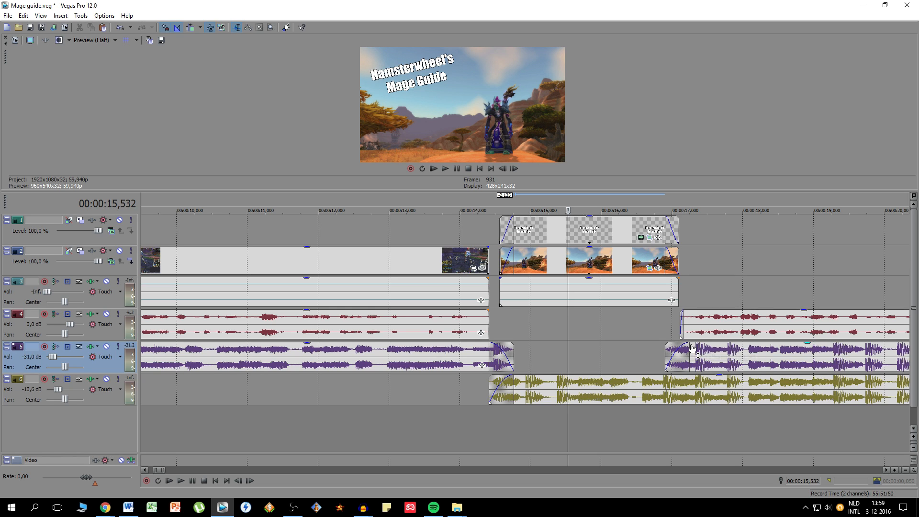
- Cut the duplicated music at 17.251 seconds, delete the remainder and give the kept section a fade-out of about 0.35 seconds
left_click(689, 392)
scroll(707, 396, "down", 8)
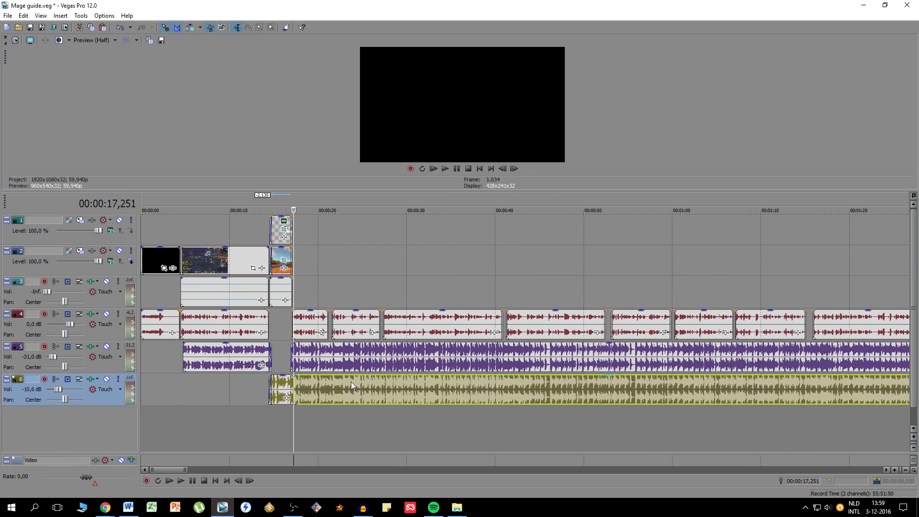
scroll(311, 395, "up", 5)
key("Delete")
scroll(359, 383, "up", 5)
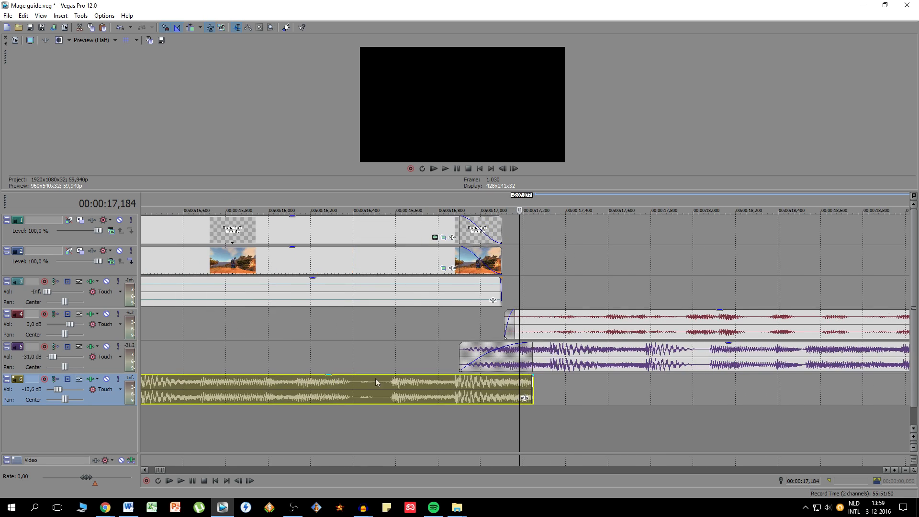
left_click_drag(533, 376, 460, 375)
- Play back the transition through the titled intro shot and give the gameplay clip a 0.25-second fade-out
scroll(444, 360, "down", 4)
left_click(336, 208)
key("space")
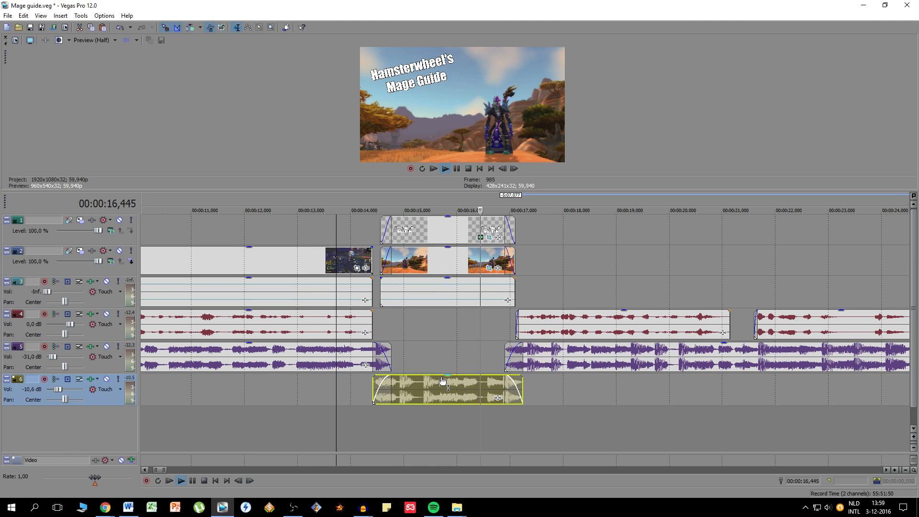
mouse_move(442, 377)
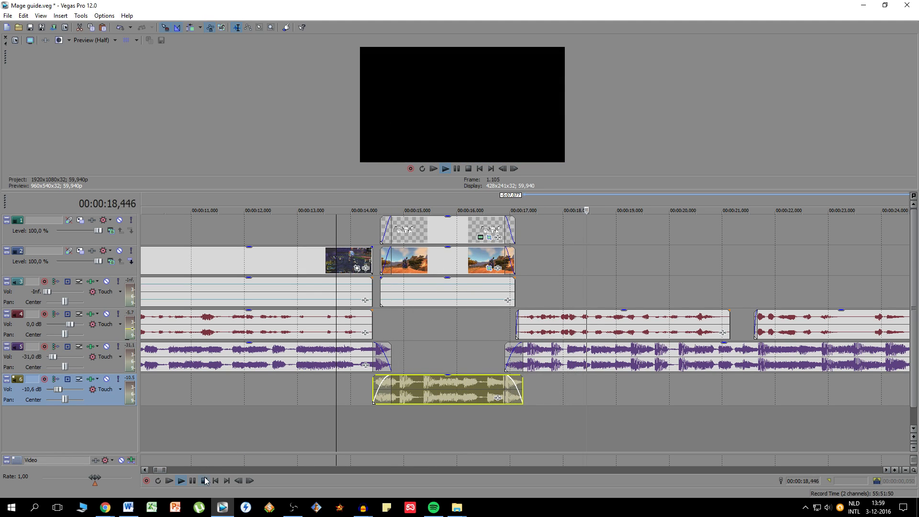
key("space")
left_click_drag(375, 247, 361, 247)
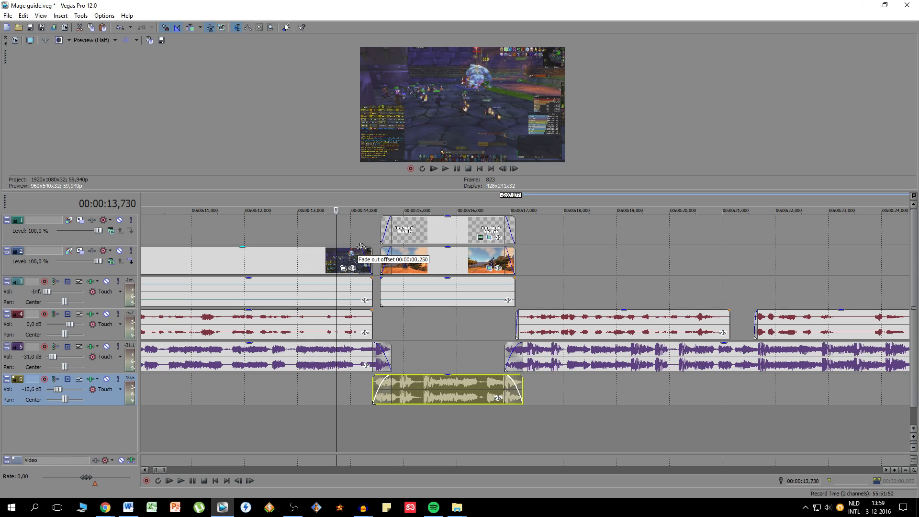
- Set the original music track's volume to -32.3 dB, playing back the intro transition to check the levels
left_click(283, 198)
left_click(182, 481)
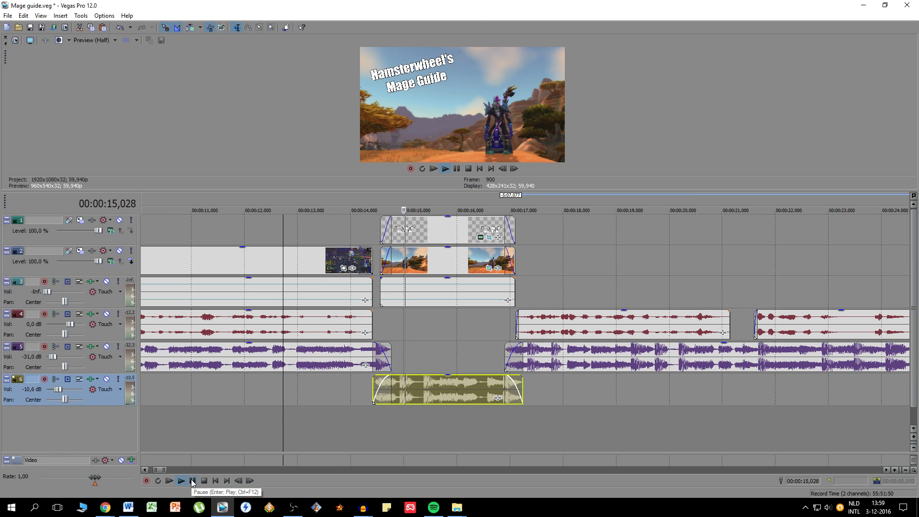
left_click(209, 356)
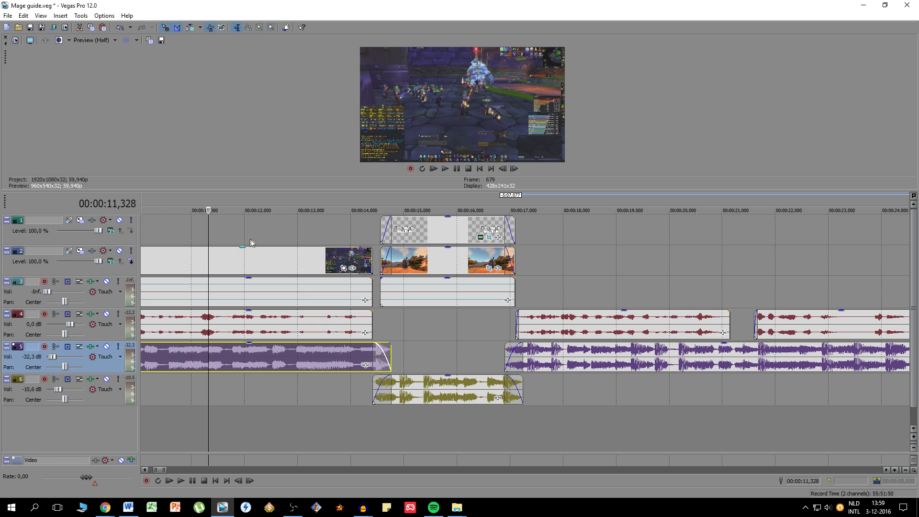
left_click(272, 201)
left_click(181, 480)
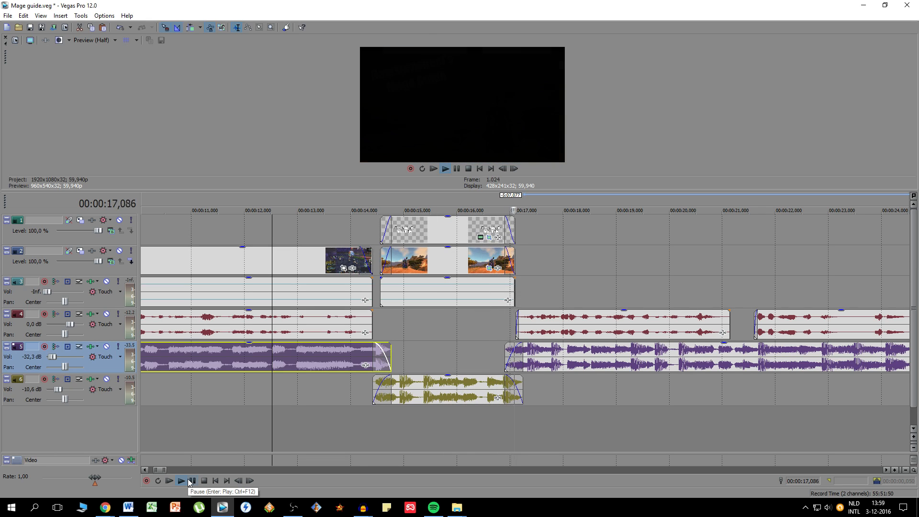
left_click(190, 482)
- Shift all voice recordings after the titled intro shot 0.14 seconds later, to the end of the duplicated music
left_click(557, 326)
scroll(559, 326, "down", 10)
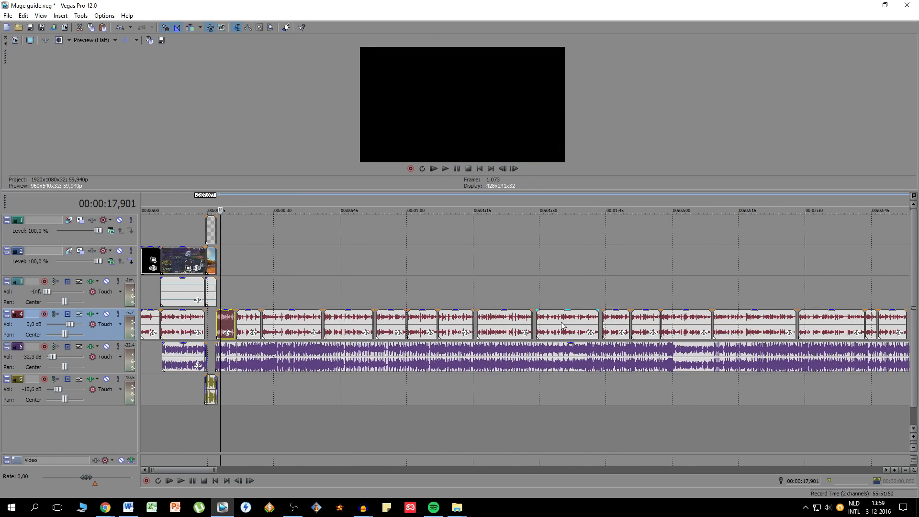
scroll(438, 327, "up", 10)
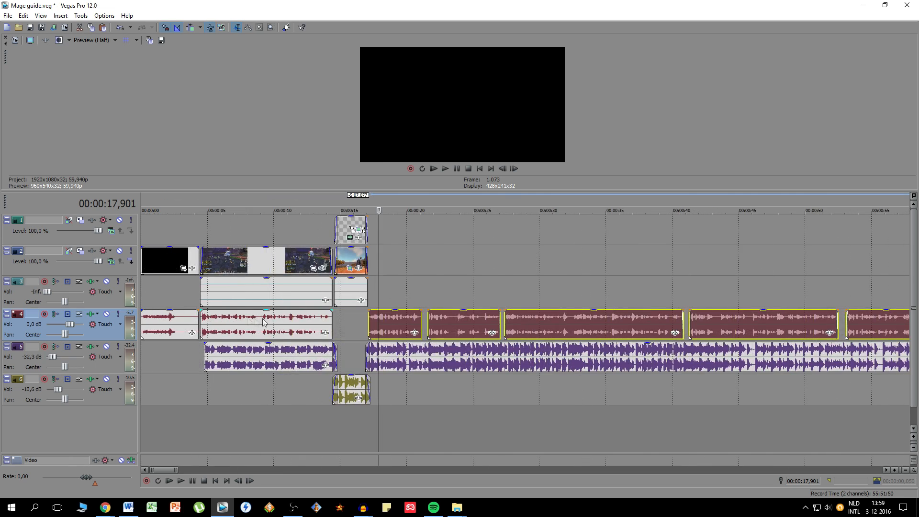
scroll(438, 328, "up", 3)
left_click_drag(504, 325, 516, 325)
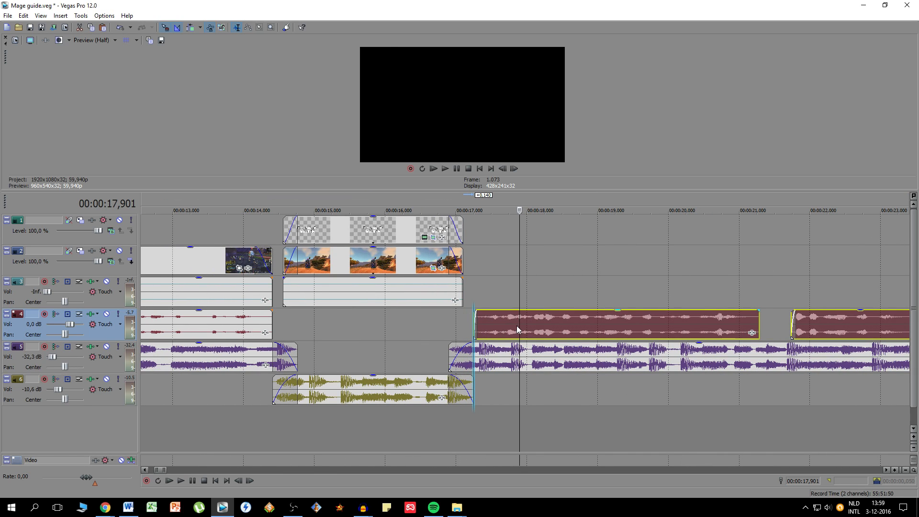
- Play back the intro shot through the start of the following voice recording and save the project
left_click(376, 207)
left_click(181, 480)
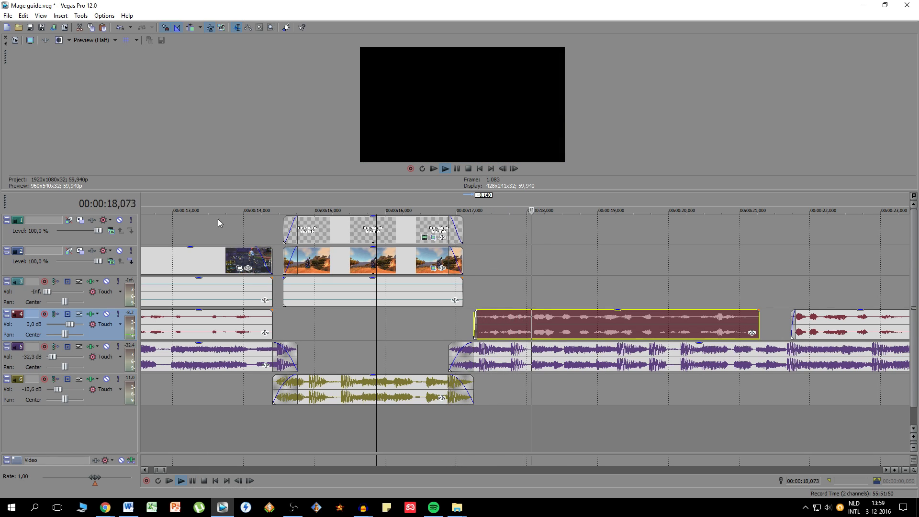
left_click(200, 203)
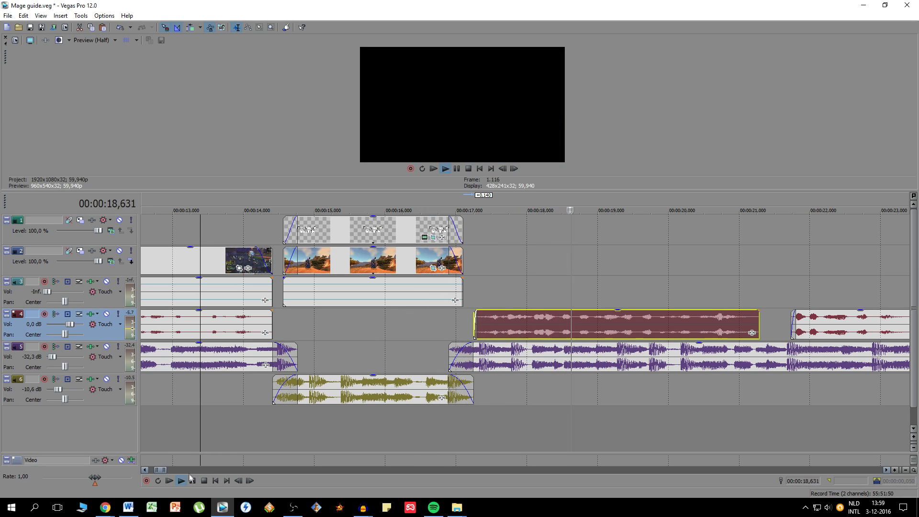
left_click(204, 481)
left_click(530, 367)
scroll(529, 367, "down", 5)
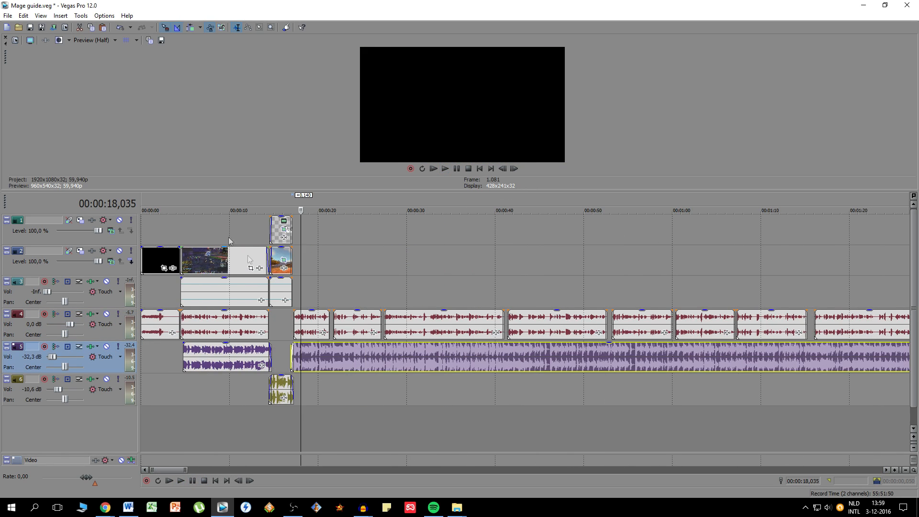
left_click(30, 27)
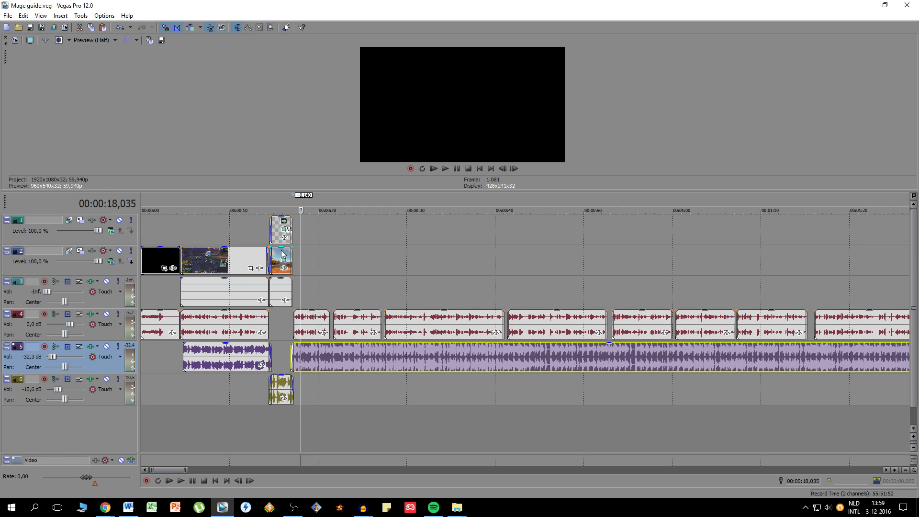
left_click(281, 261)
left_click(301, 268)
scroll(306, 277, "up", 5)
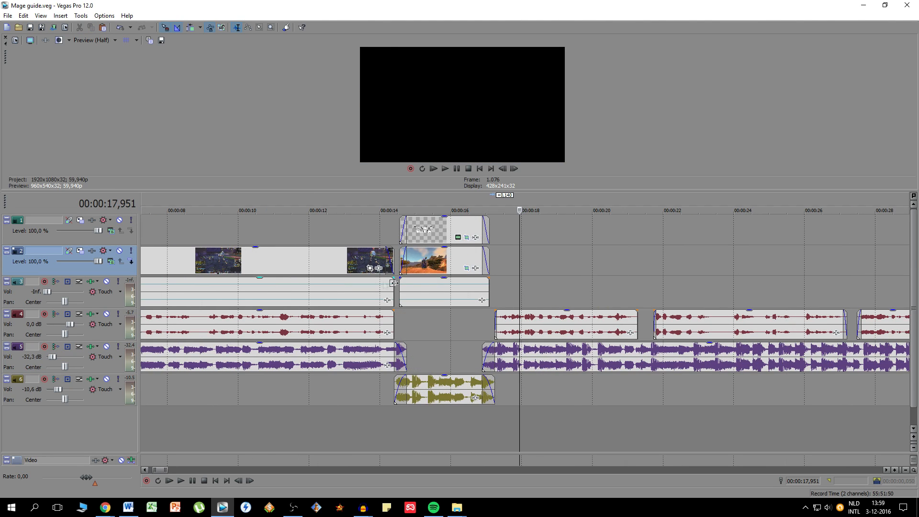
left_click(499, 281)
scroll(515, 284, "up", 1)
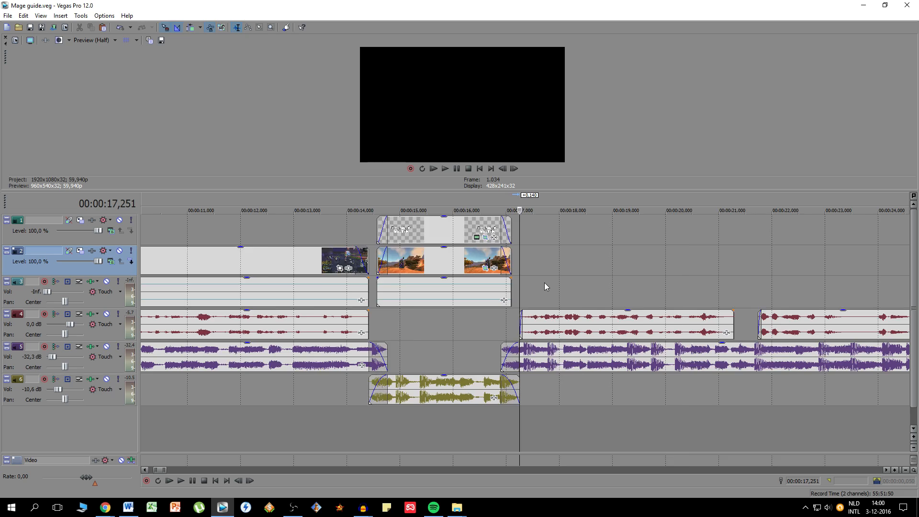
scroll(545, 283, "down", 1)
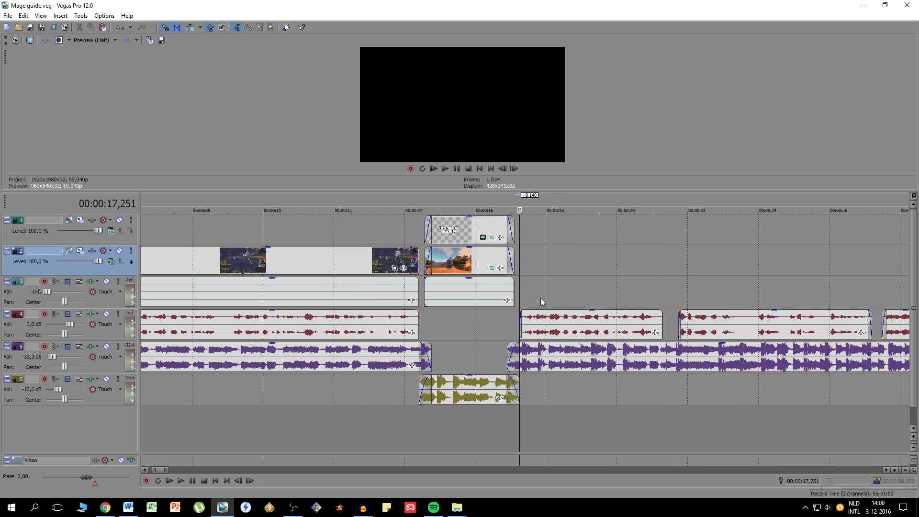
left_click(477, 226)
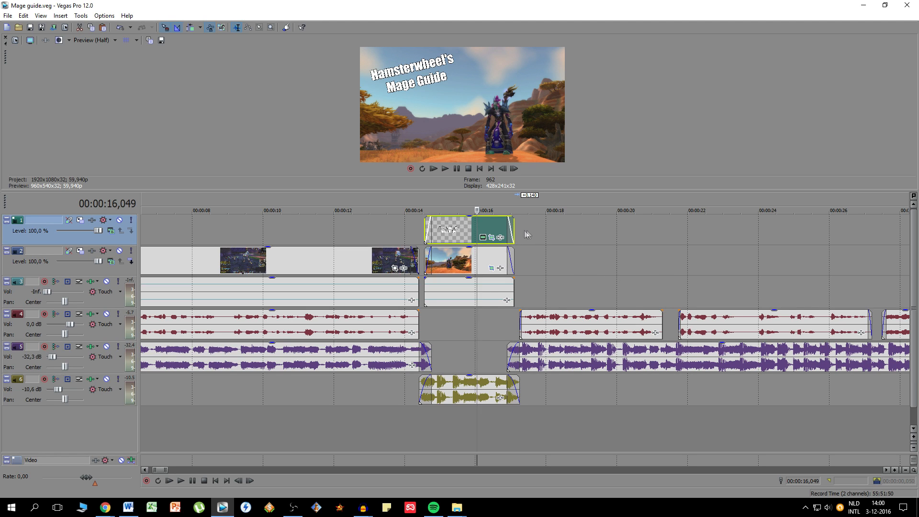
scroll(553, 273, "down", 10)
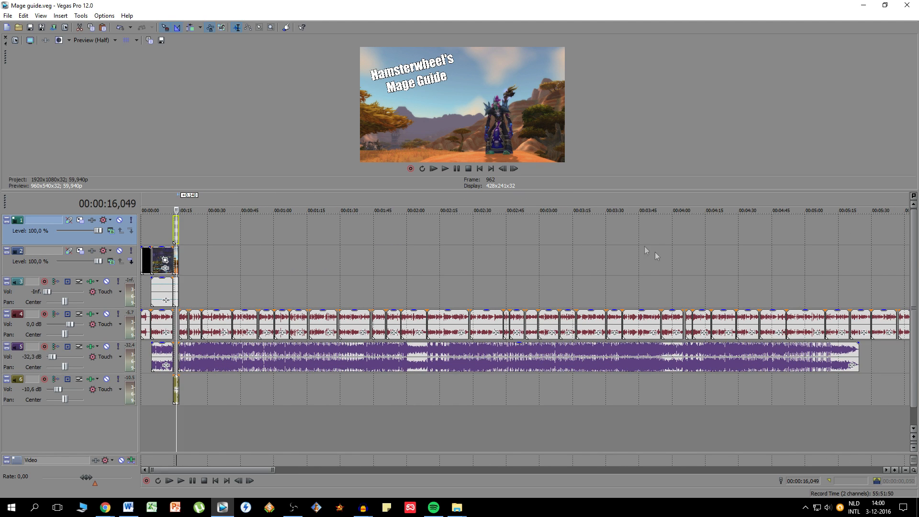
scroll(434, 285, "up", 10)
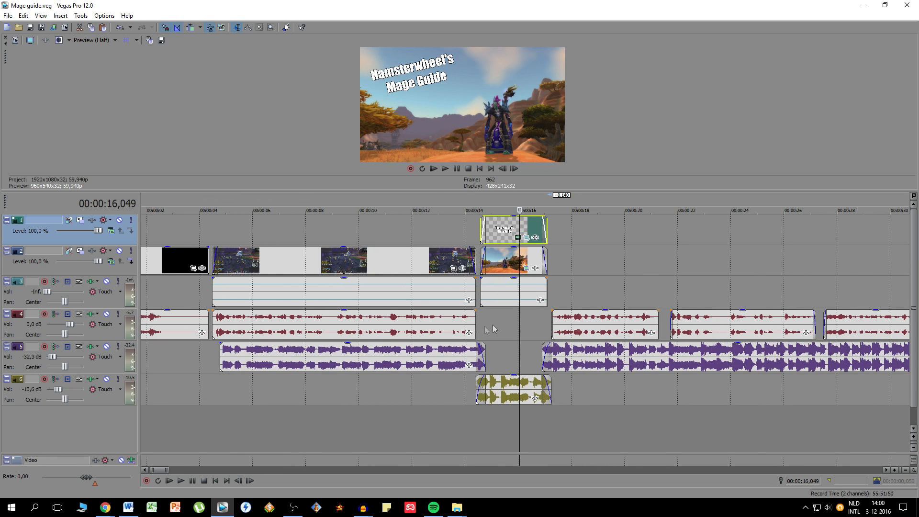
left_click(603, 325)
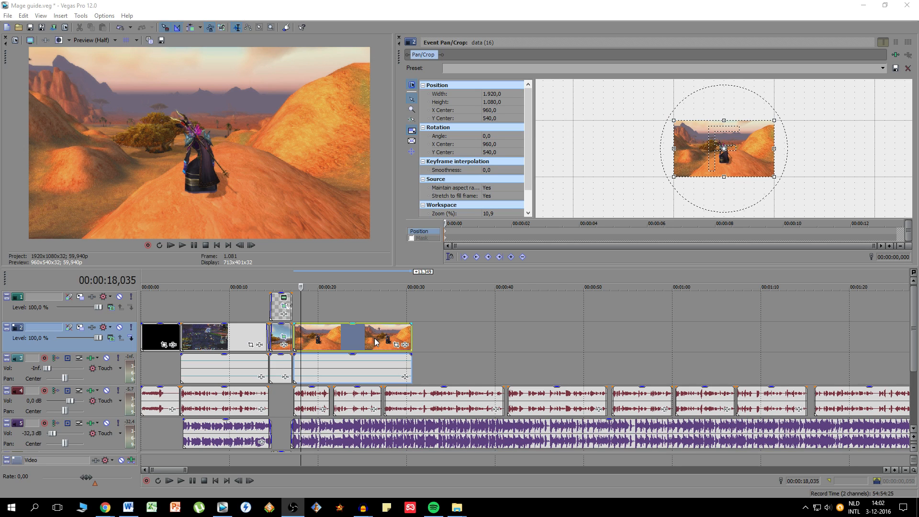
- Crop the new mage clip after the intro to about 1270 by 715, centred at about X 662.5, Y 494.3
left_click_drag(774, 177, 740, 158)
left_click_drag(704, 134, 705, 139)
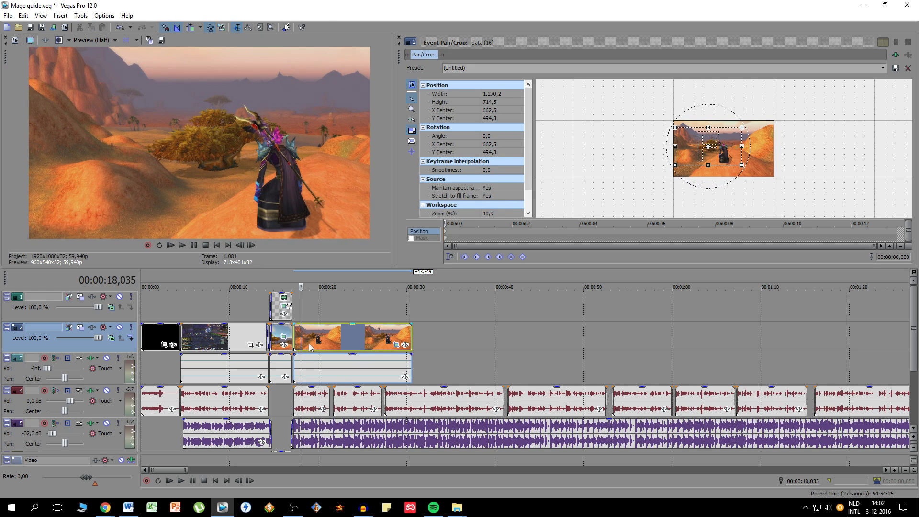
- Trim the new mage clip to end with the first voice recording after the intro, and recentre its crop at X 657.6, Y 523.4
scroll(526, 340, "up", 3)
left_click_drag(680, 330, 517, 329)
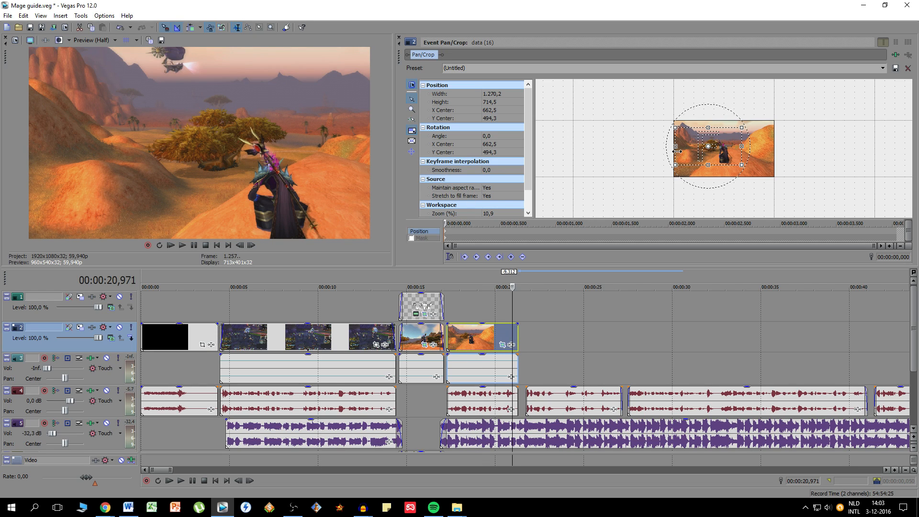
scroll(700, 151, "up", 4)
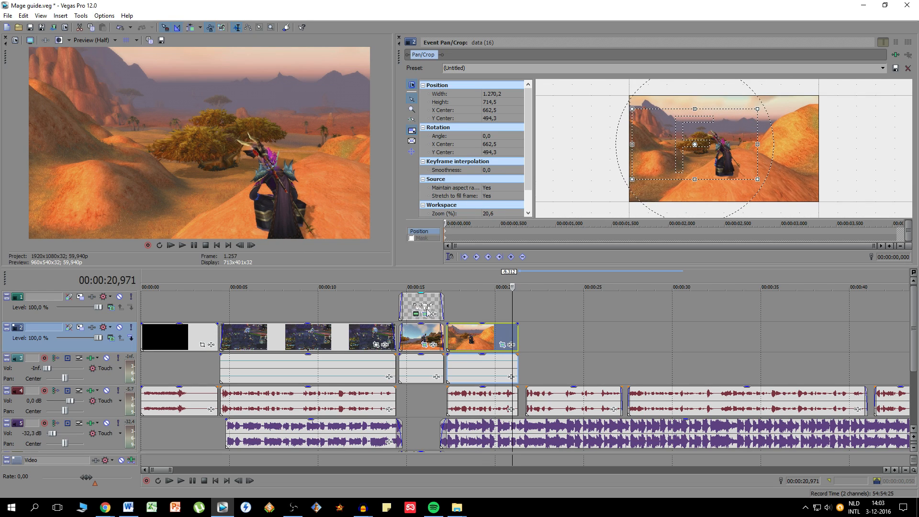
left_click_drag(476, 283, 515, 283)
left_click(469, 278)
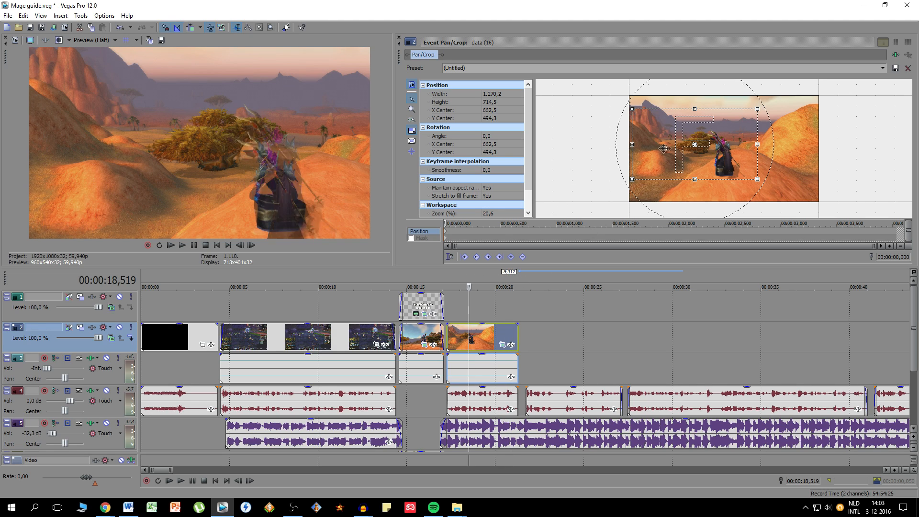
left_click_drag(672, 147, 672, 149)
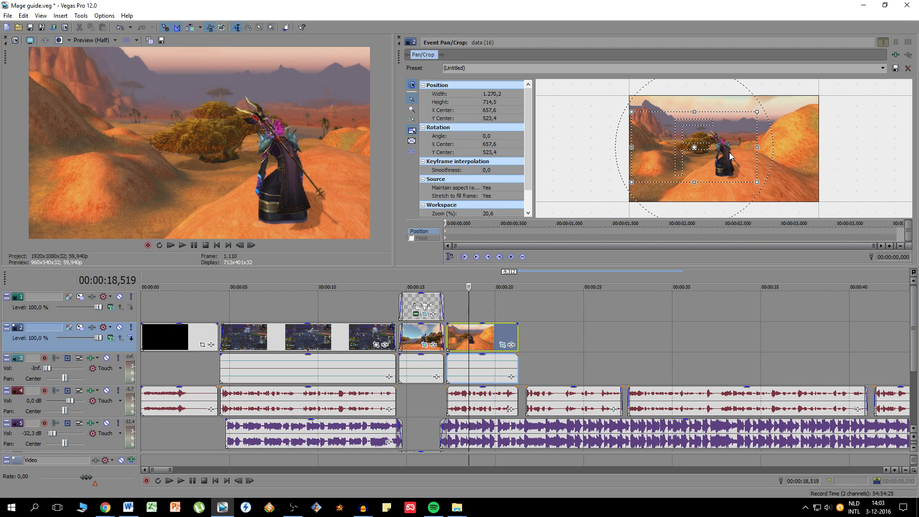
- Add a crop keyframe at the mage clip's end centred at X 924.2, Y 523.4, and play back the clip
double_click(894, 231)
left_click_drag(727, 158, 754, 159)
left_click(462, 343)
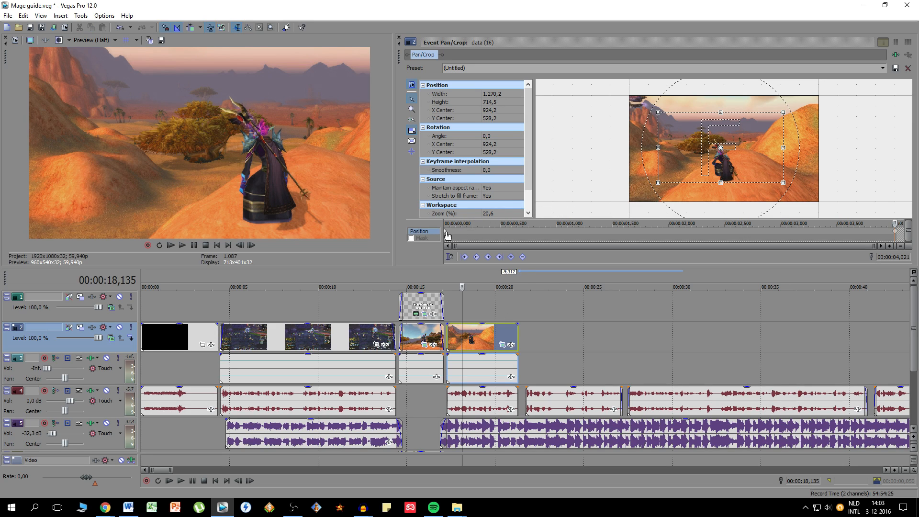
left_click(447, 235)
left_click(897, 234)
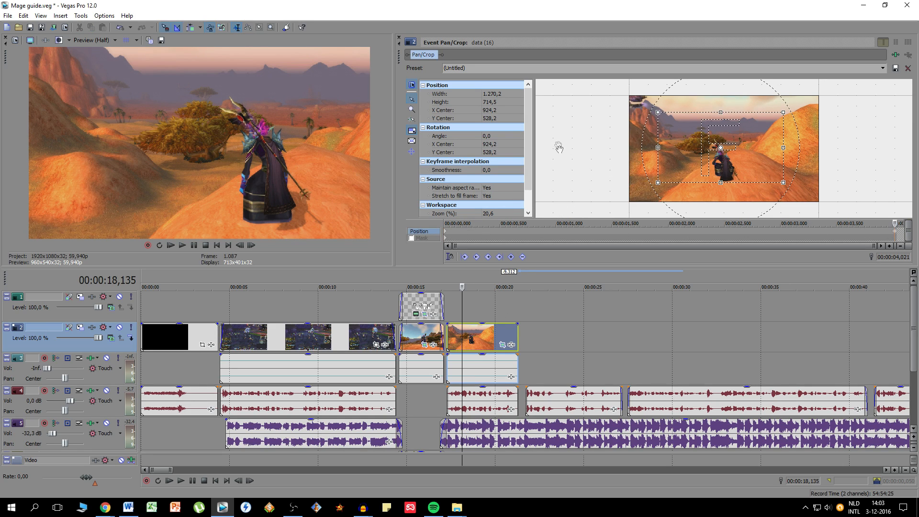
left_click(505, 124)
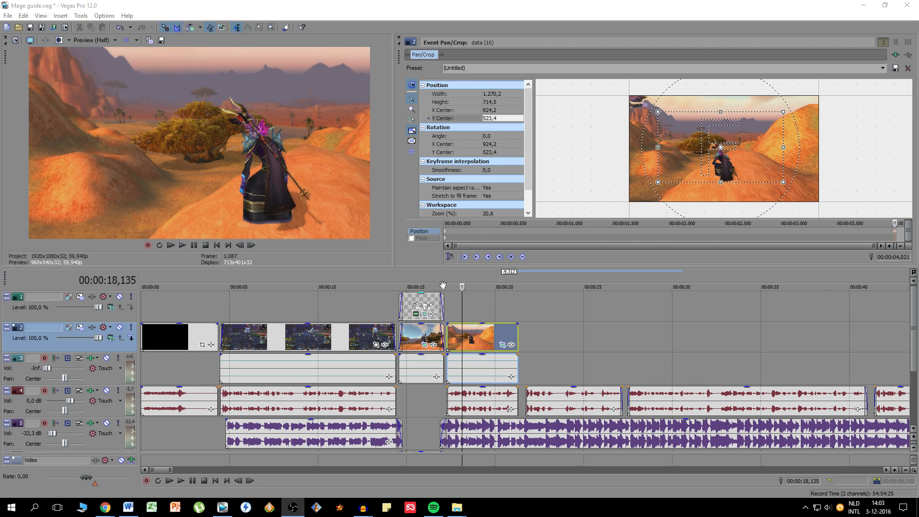
left_click(446, 286)
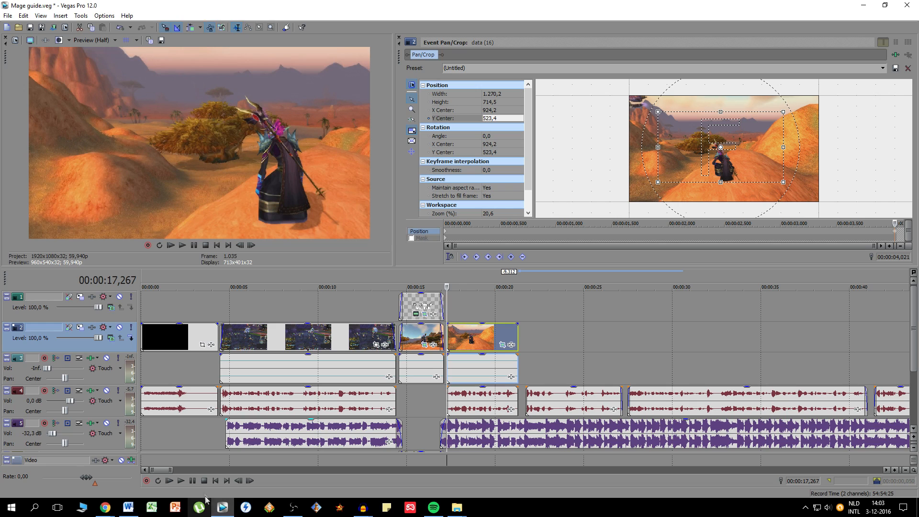
left_click(187, 481)
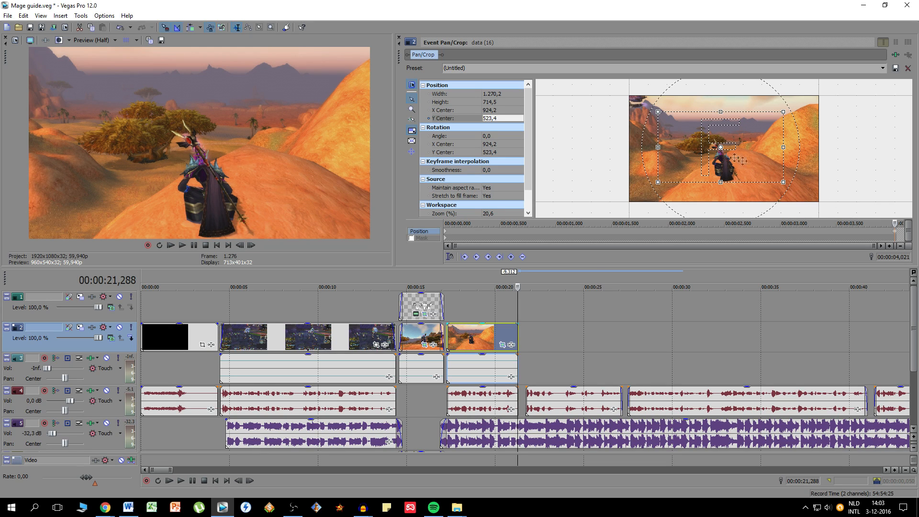
- Move the end keyframe's crop centre to X 841.8, Y 518.6 and compare the clip's start and end framing
left_click_drag(677, 171, 670, 171)
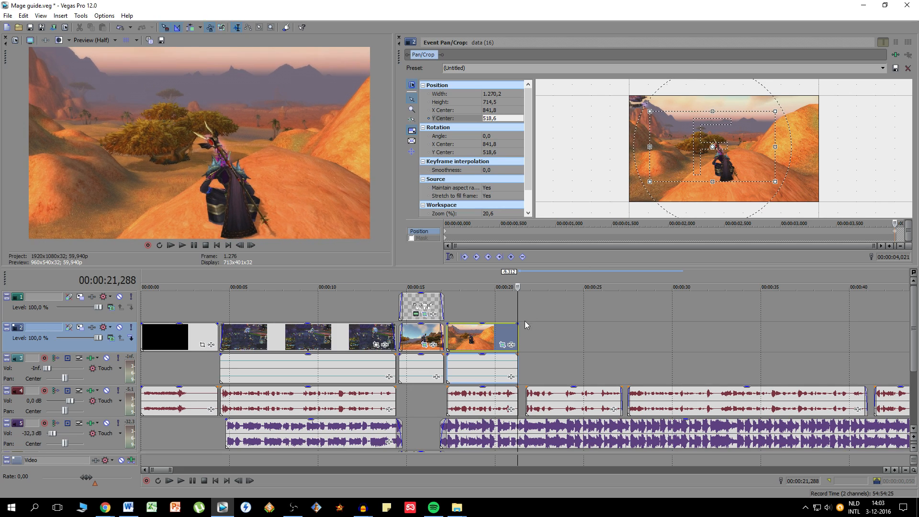
left_click(469, 339)
left_click(454, 340)
left_click(450, 340)
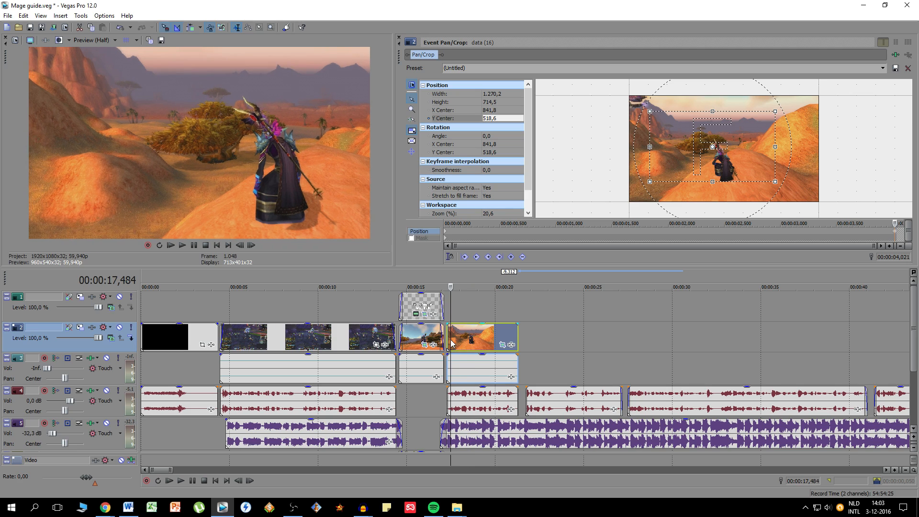
left_click(468, 339)
left_click(482, 341)
left_click(509, 341)
left_click(514, 341)
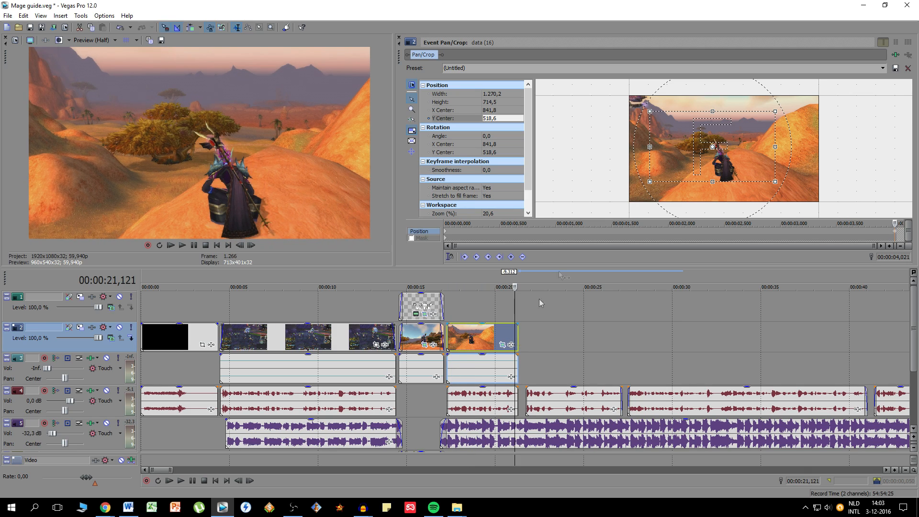
- Move the end keyframe's crop centre to X 759.4, Y 533.1 and check the framing across the clip
left_click_drag(713, 164, 705, 167)
left_click(453, 341)
left_click(488, 339)
left_click(496, 339)
left_click(506, 338)
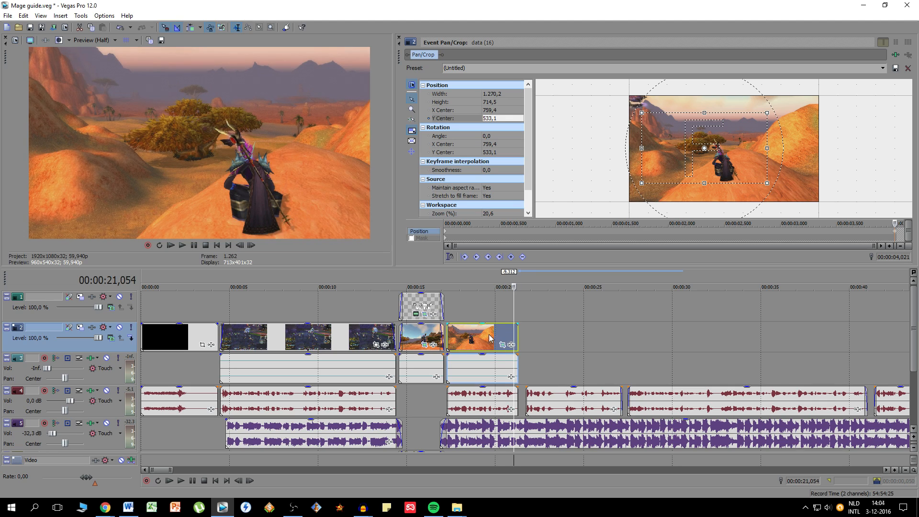
left_click(469, 339)
left_click(453, 339)
left_click(438, 341)
left_click(474, 336)
left_click(451, 345)
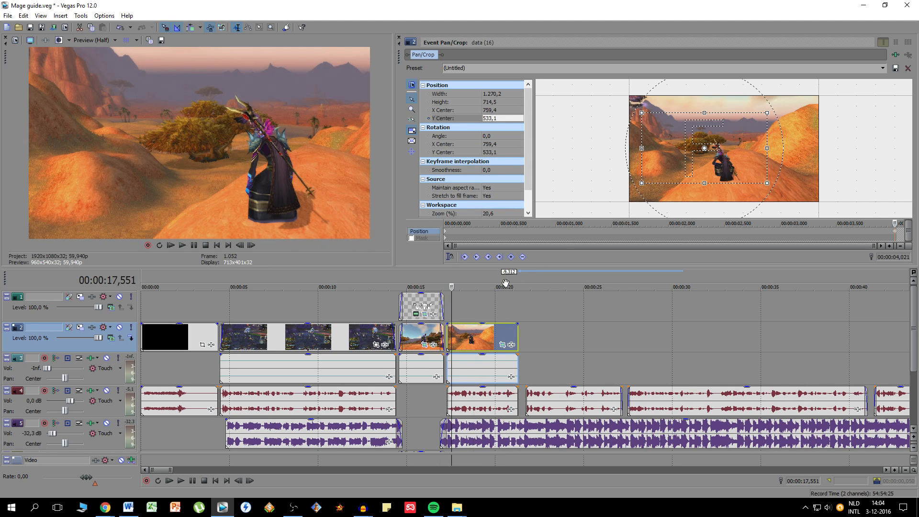
- Set the end keyframe's Y centre to 523.4, matching the start keyframe, and close the crop settings
left_click(445, 236)
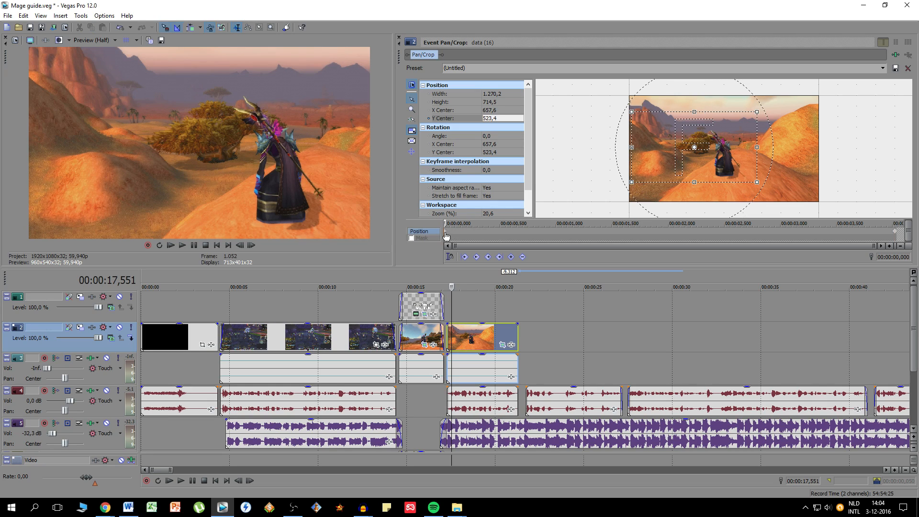
left_click(894, 231)
left_click(498, 119)
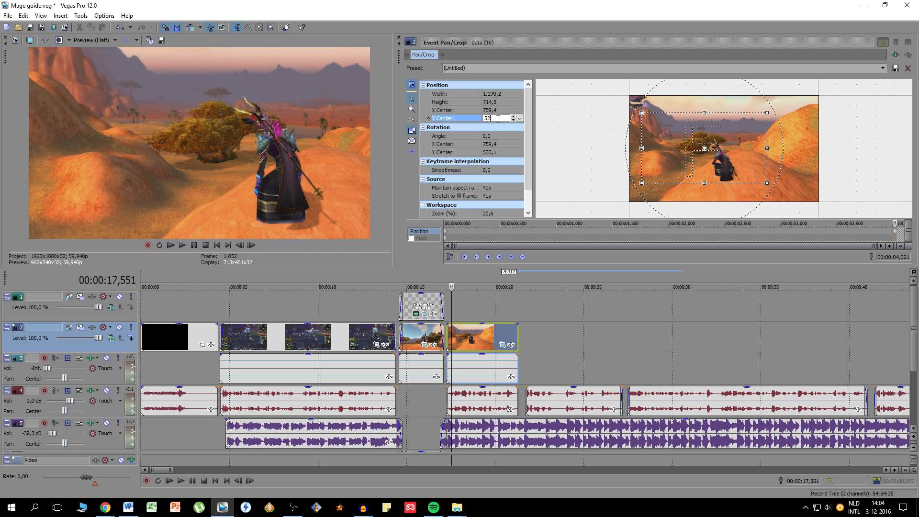
key("Return")
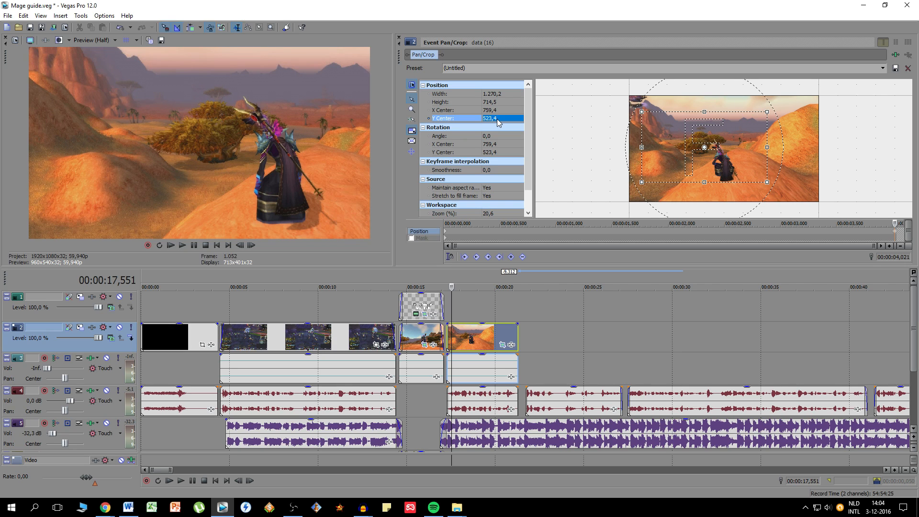
left_click(399, 38)
- Add a Sony Color Curves effect to the new mage clip, trying the Cool Colors preset before choosing Cinematic
left_click(509, 343)
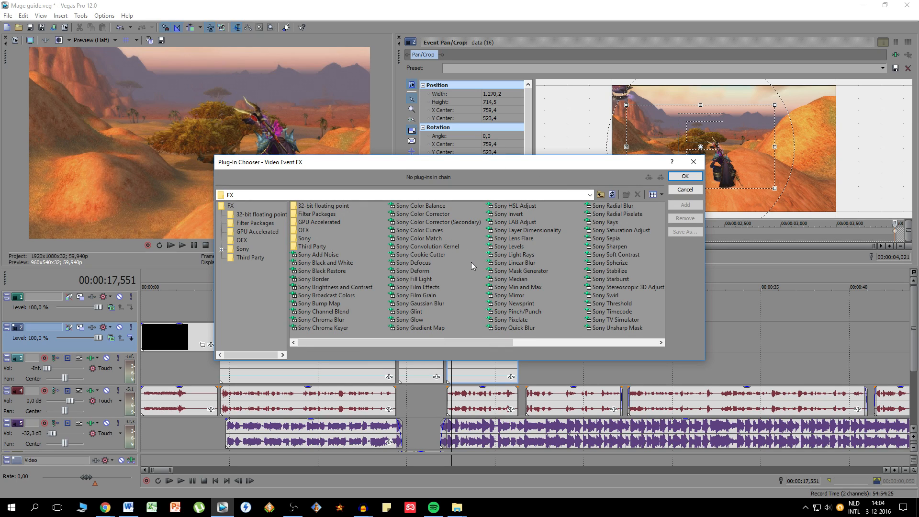
left_click(428, 231)
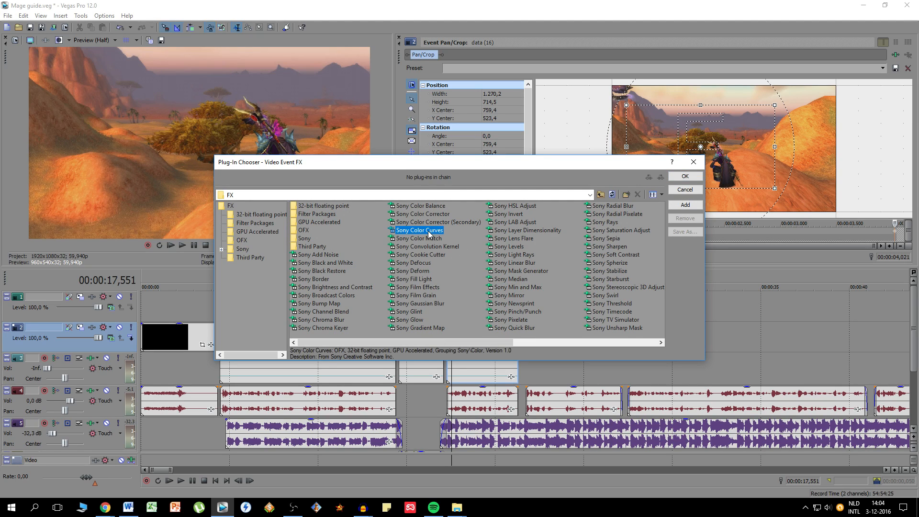
left_click(679, 179)
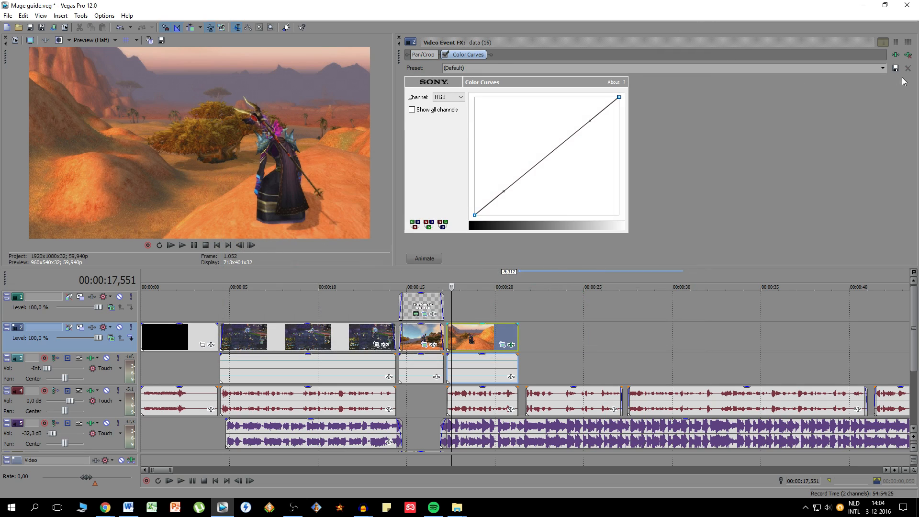
left_click(882, 68)
left_click(881, 91)
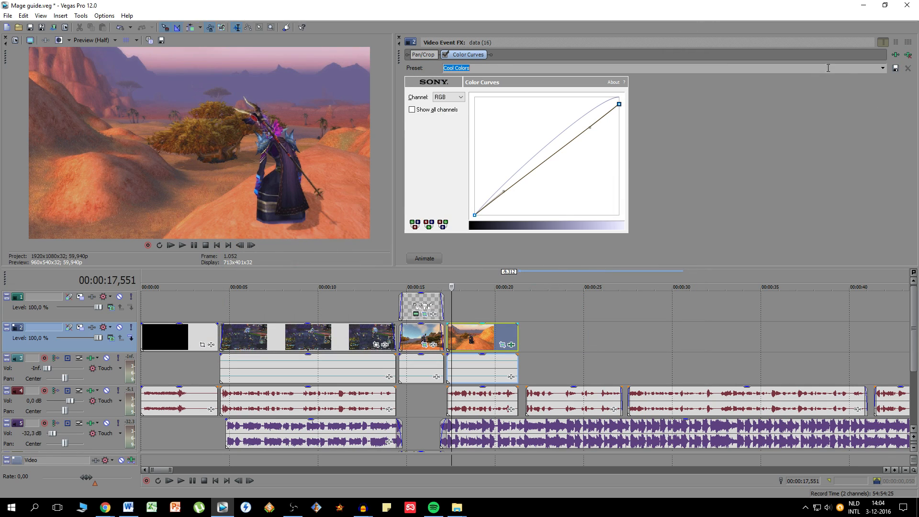
left_click(882, 68)
left_click(483, 152)
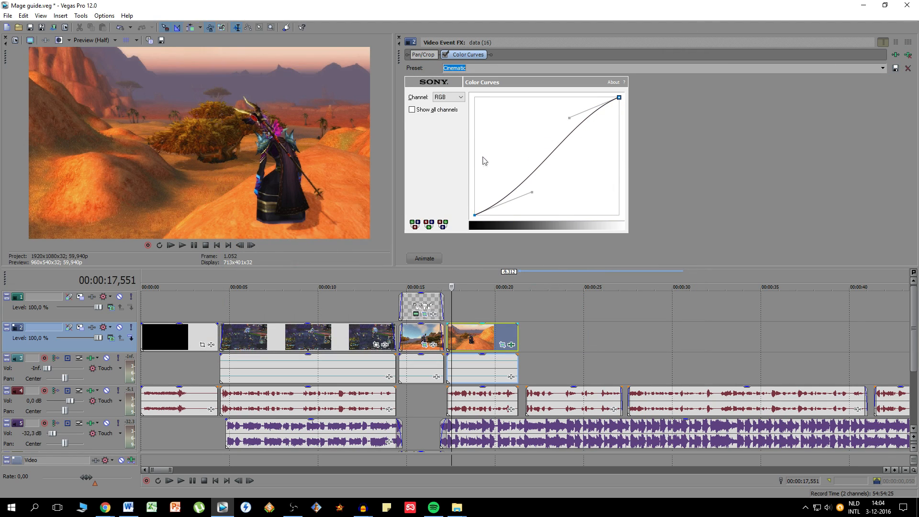
left_click(399, 37)
- Add a Sony Color Curves effect with the Cinematic preset to the titled intro shot's clip
left_click(421, 282)
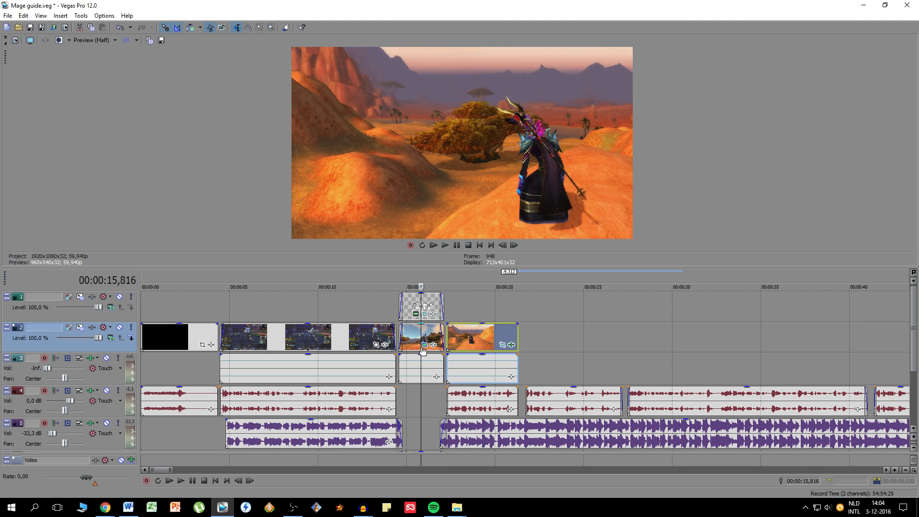
left_click(417, 345)
left_click(428, 345)
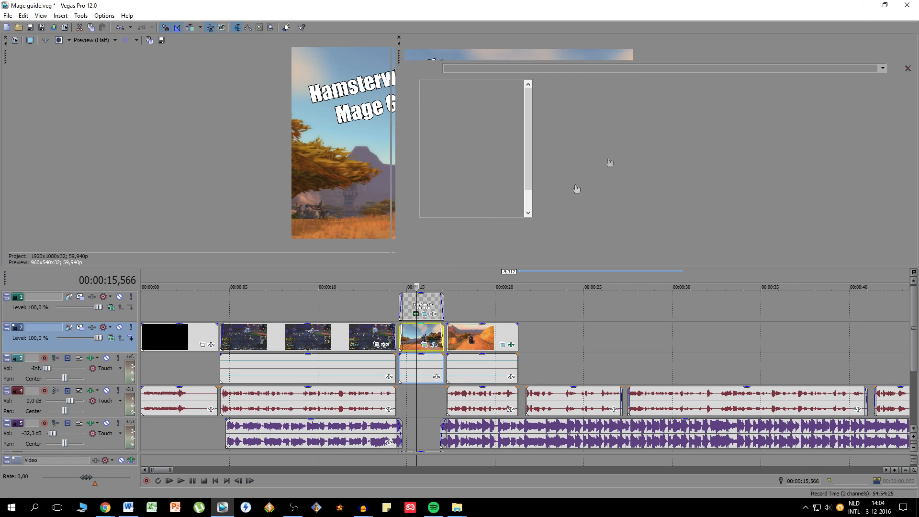
double_click(408, 231)
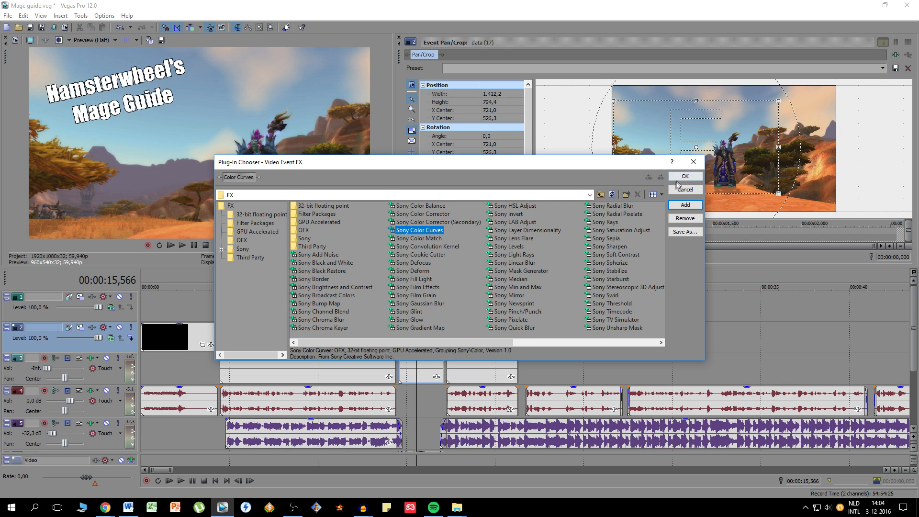
left_click(685, 176)
left_click(883, 68)
left_click(459, 152)
left_click(400, 40)
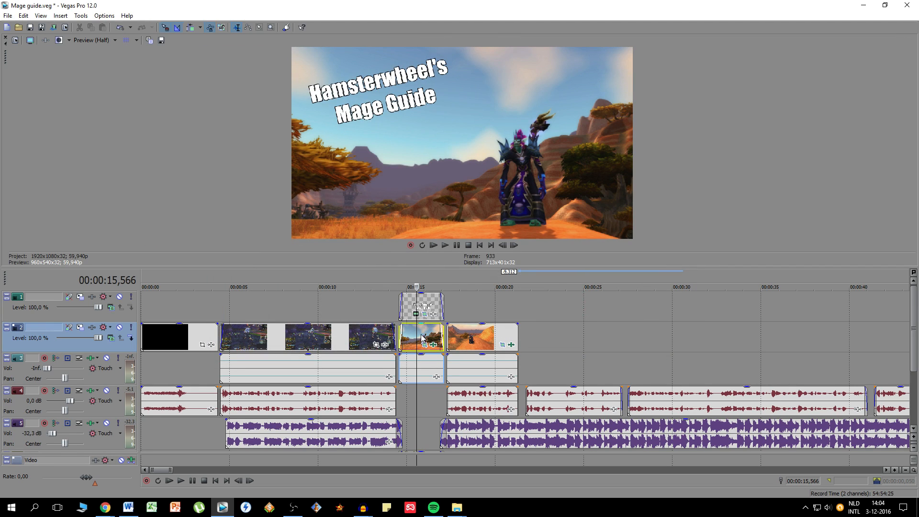
- Give the new mage clip a short fade-in and fade-out, and play back from the end of the intro
left_click(409, 308)
scroll(410, 308, "up", 2)
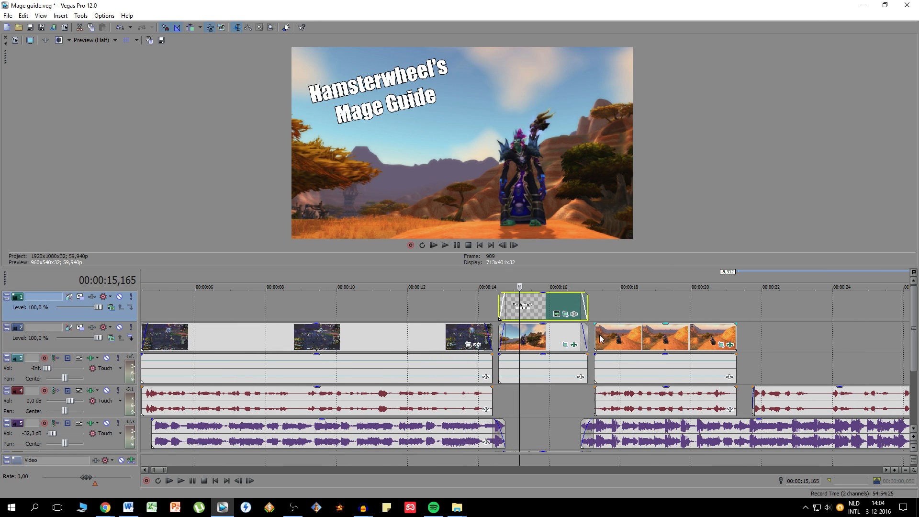
left_click(615, 337)
scroll(594, 339, "up", 1)
left_click_drag(489, 324, 498, 325)
left_click_drag(702, 324, 694, 324)
left_click(458, 283)
left_click(185, 481)
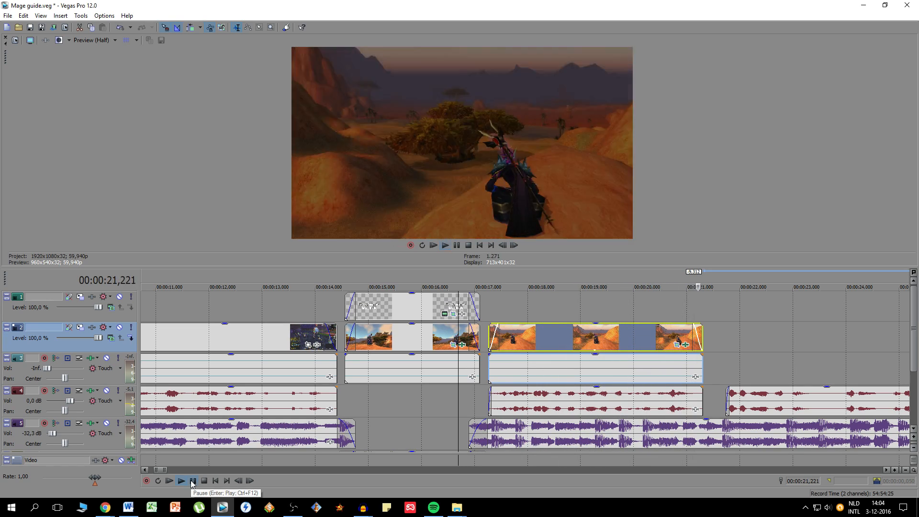
left_click(192, 481)
- Duplicate the intro title above the new mage clip as a new copy of the source media
left_click(396, 312)
key("ctrl+c")
left_click(546, 313)
key("ctrl+v")
left_click(525, 211)
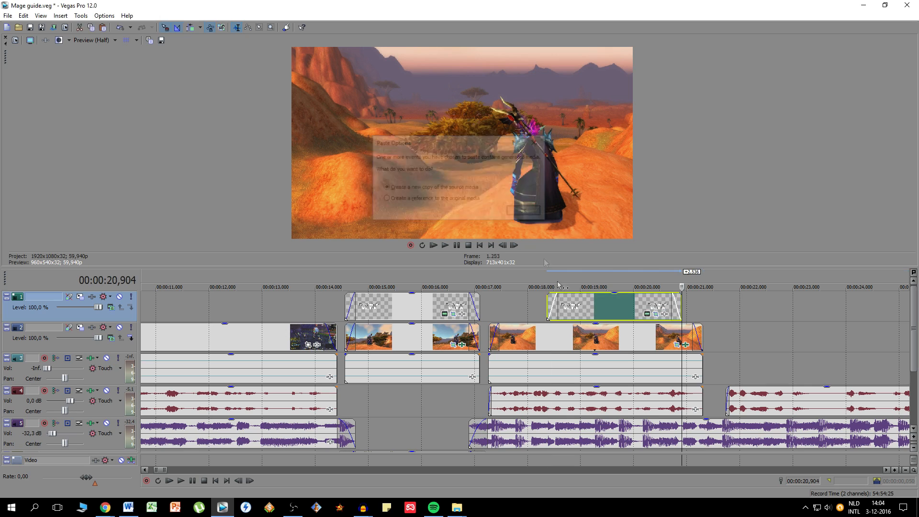
- Change the duplicated title's text to "Leveling options"
right_click(584, 307)
left_click(630, 51)
key("ctrl+a")
type("Leveling opto")
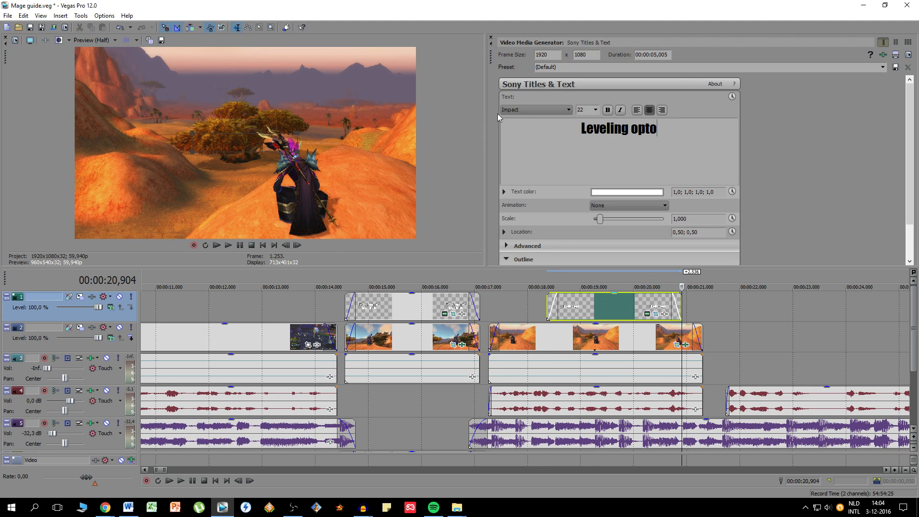
key("BackSpace")
type("ions")
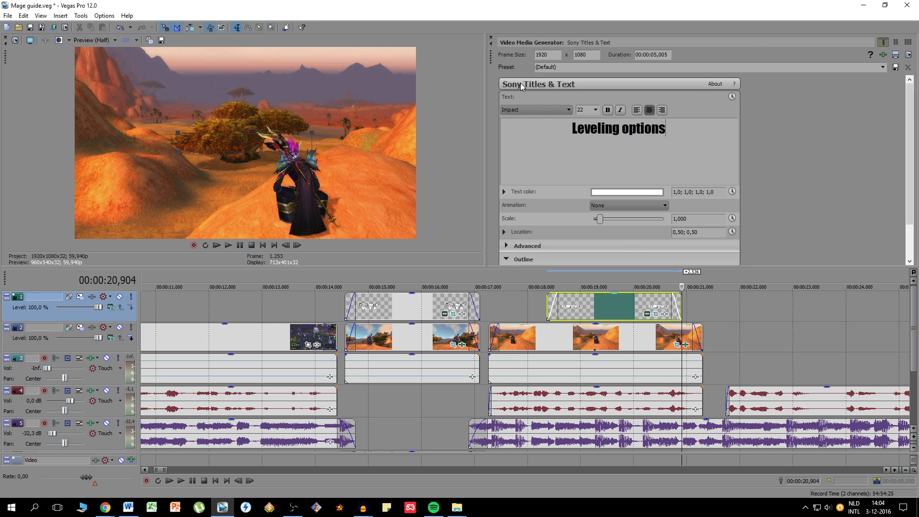
left_click(491, 37)
- Straighten the "Leveling options" title to an angle of 0.1 and reposition its frame centre to X 1,394.9, Y 782.5
left_click(576, 299)
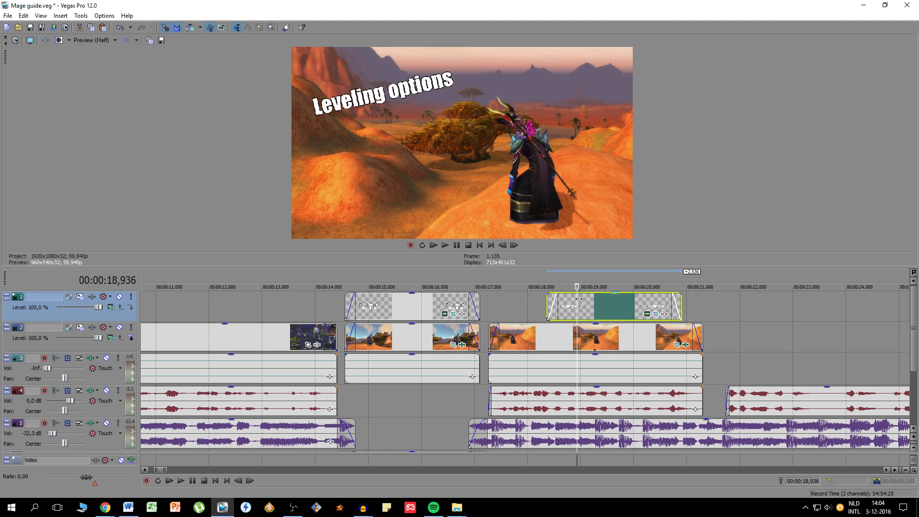
left_click(655, 314)
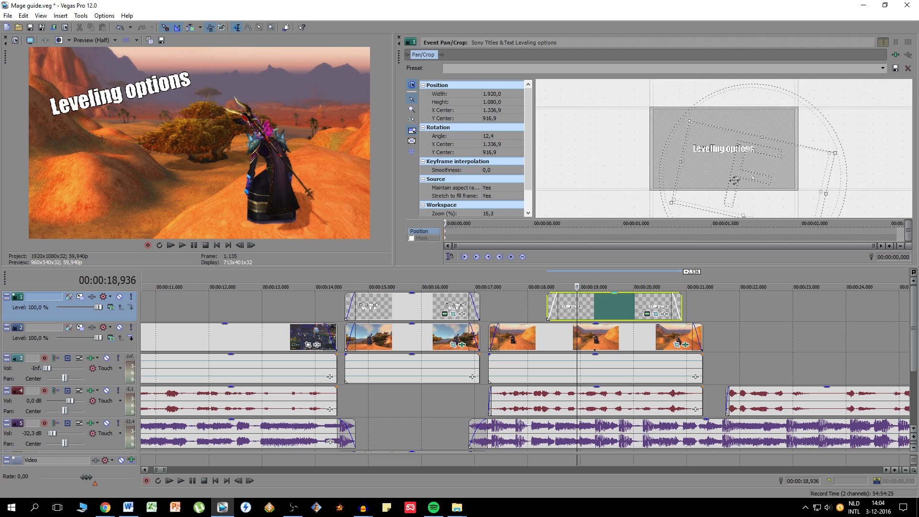
left_click_drag(730, 211, 743, 206)
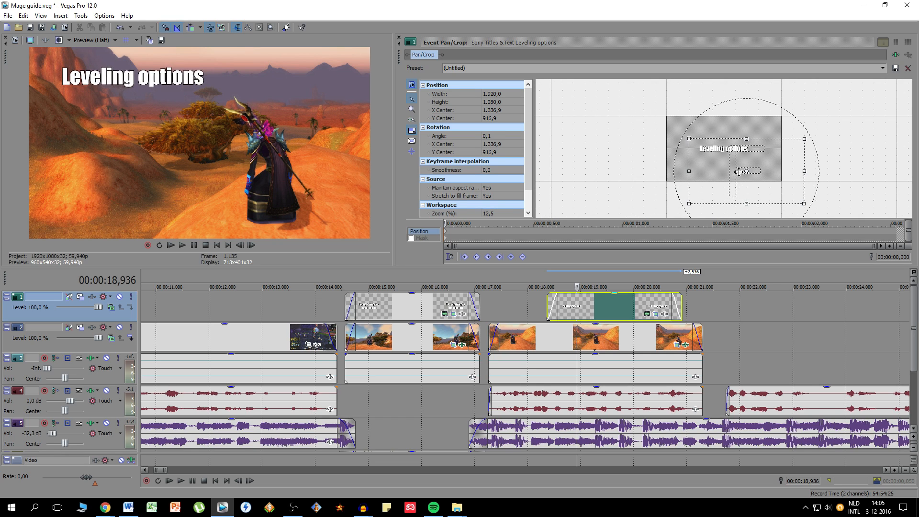
left_click_drag(740, 174, 723, 148)
scroll(724, 148, "up", 2)
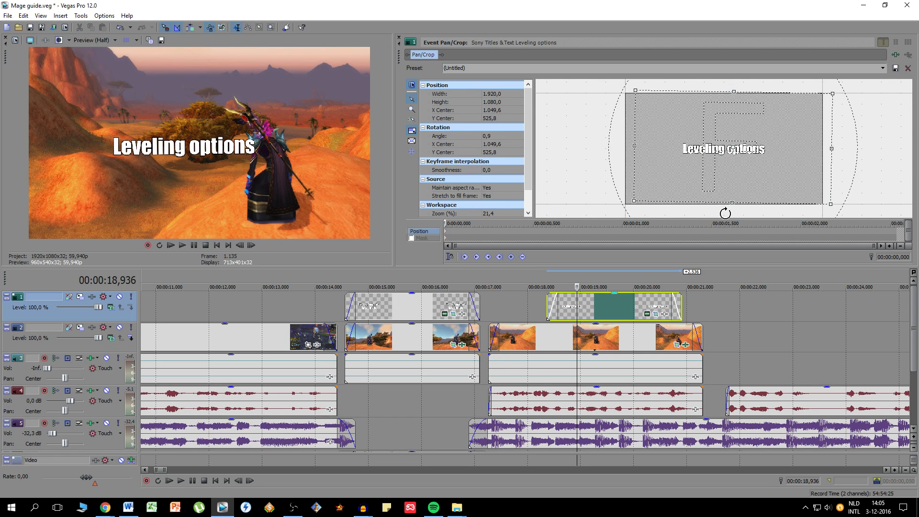
left_click_drag(721, 148, 740, 170)
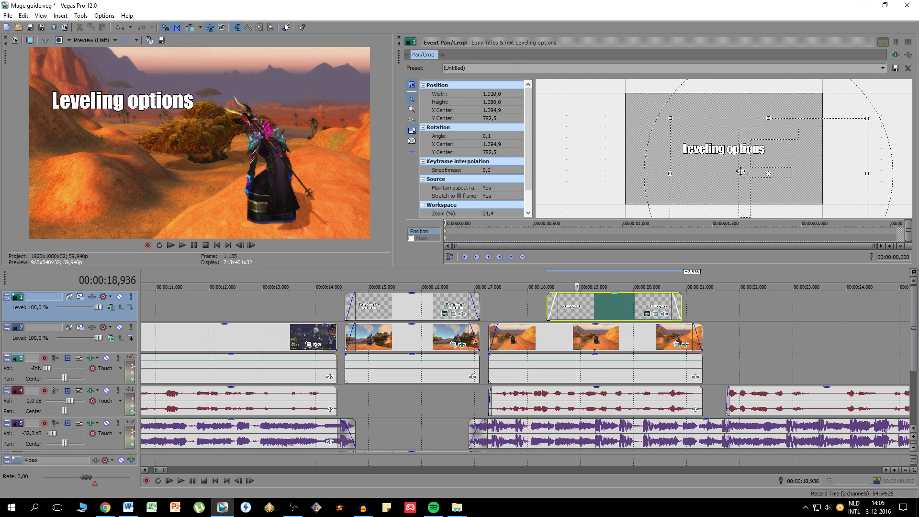
left_click(400, 37)
- Extend the "Leveling options" title to span the whole mage clip, and play back from before the intro shot
left_click_drag(563, 308, 503, 308)
left_click_drag(622, 305, 702, 304)
left_click(338, 277)
left_click(190, 480)
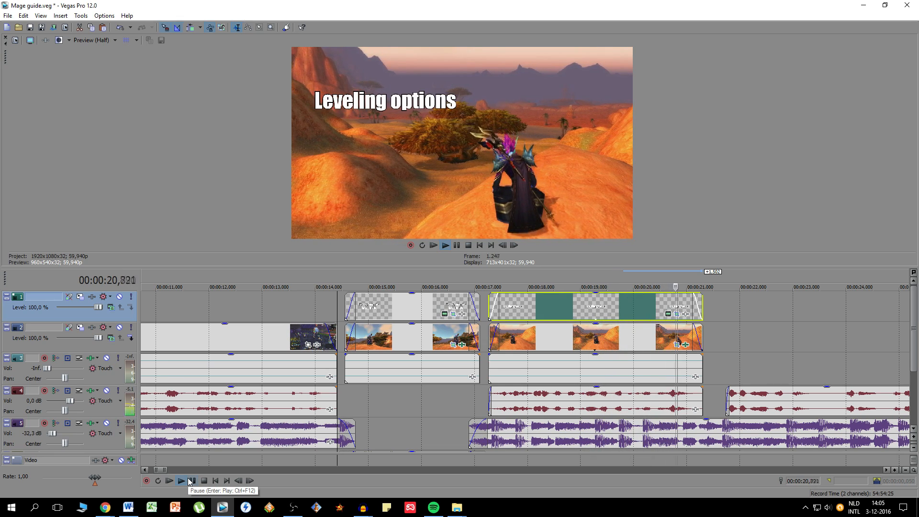
- Stop playback and place the timeline cursor just after the titled mage clips, at 00:00:21,939
left_click(202, 480)
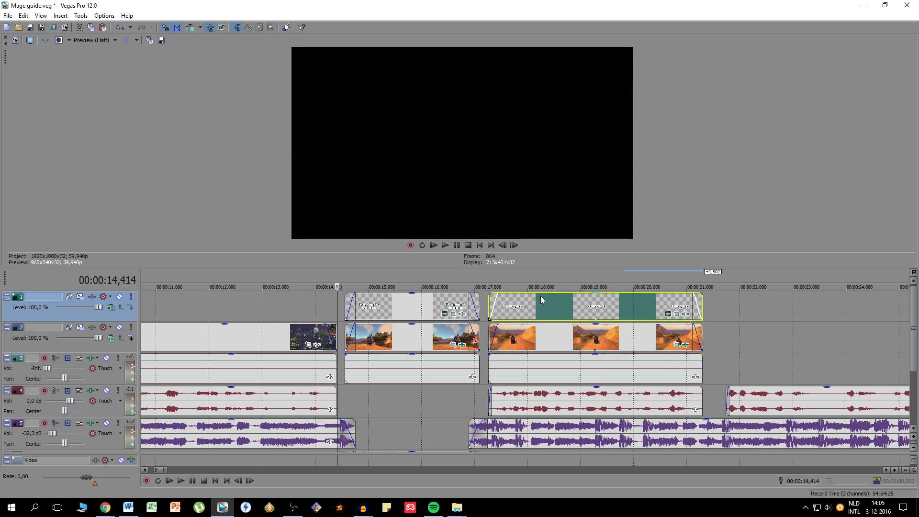
left_click(541, 296)
scroll(529, 306, "down", 3)
left_click(618, 301)
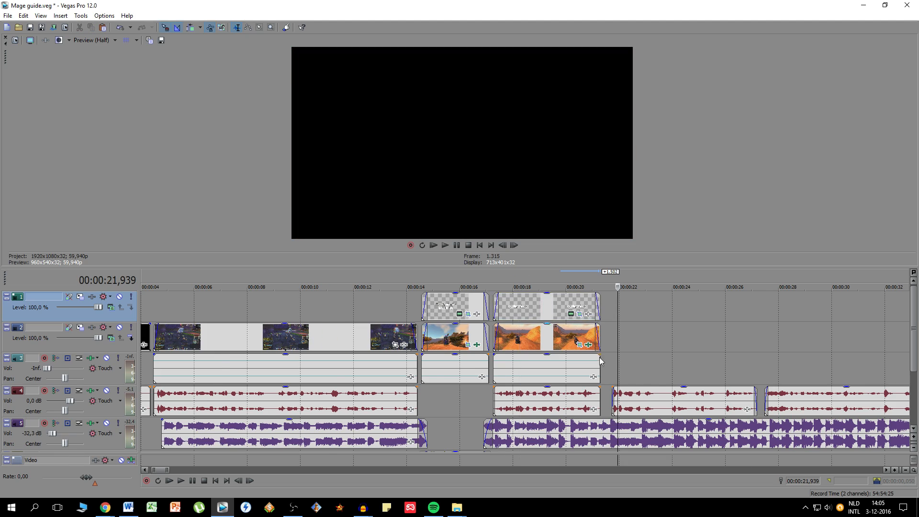
scroll(481, 392, "down", 3)
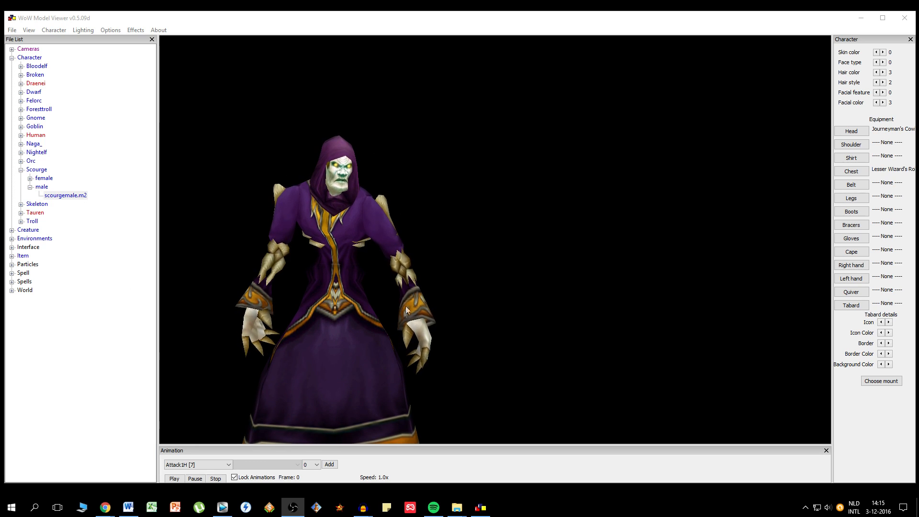
- In WoW Model Viewer, limit the shoulder items to Cloth and equip the character with the Abyssal Cloth Amice
left_click(851, 144)
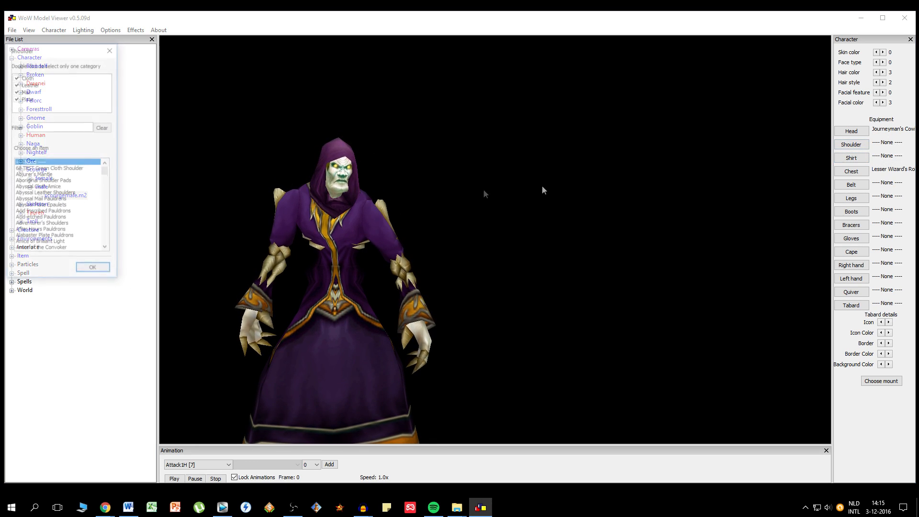
left_click(16, 90)
left_click(16, 83)
left_click(34, 174)
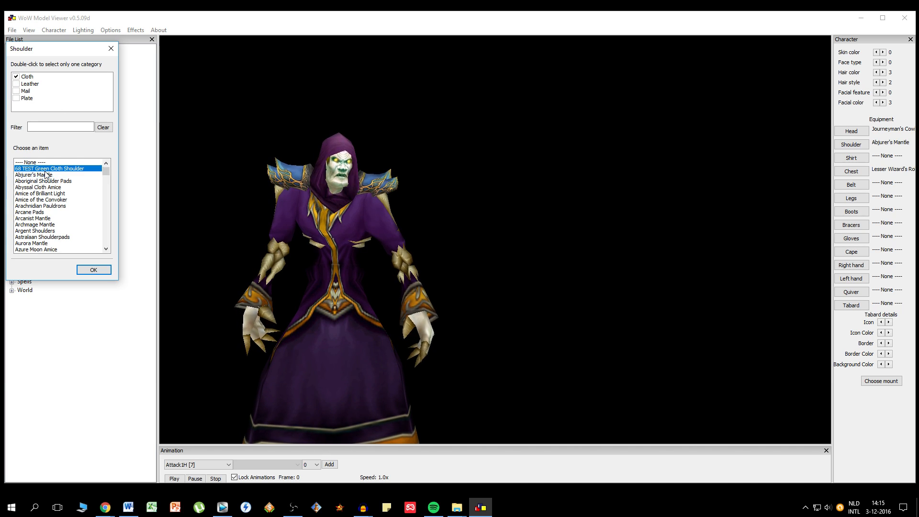
left_click(44, 187)
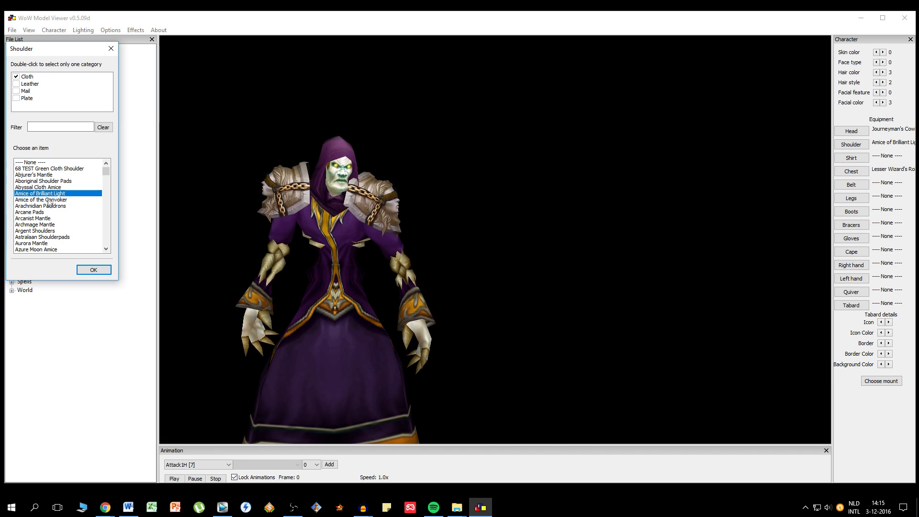
left_click(92, 270)
- Limit the belt items to Cloth and equip the character with the Aboriginal Sash
left_click(851, 184)
double_click(25, 91)
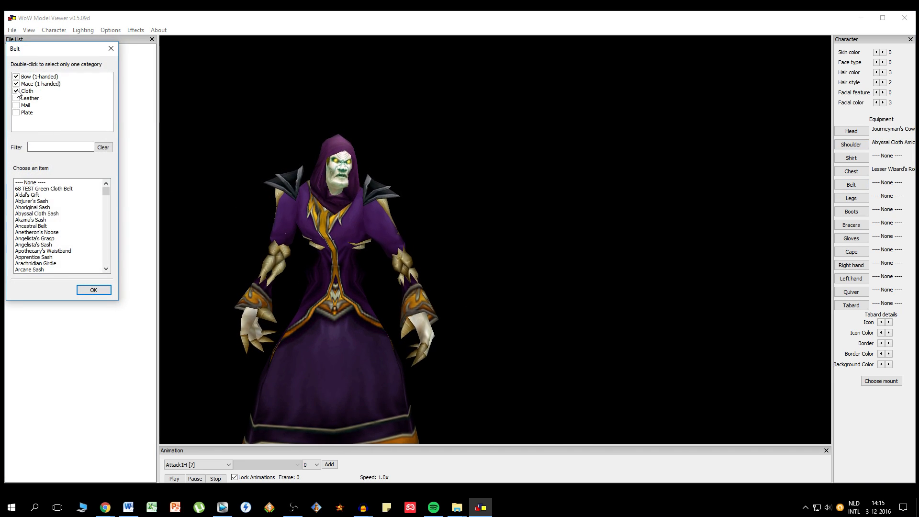
left_click(36, 213)
left_click(34, 208)
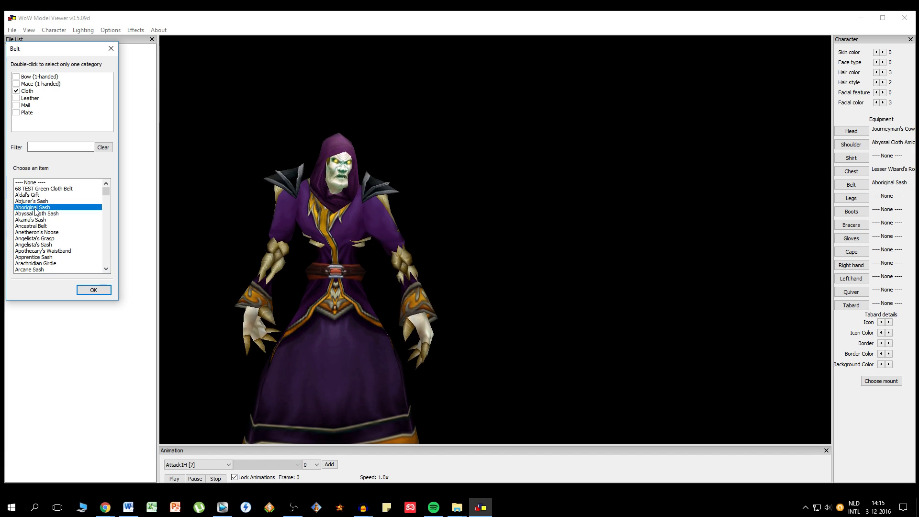
left_click(93, 289)
- Find "crescent" among the right-hand items, equip the Crescent Staff, and sheathe the weapon on the character's back
left_click(851, 265)
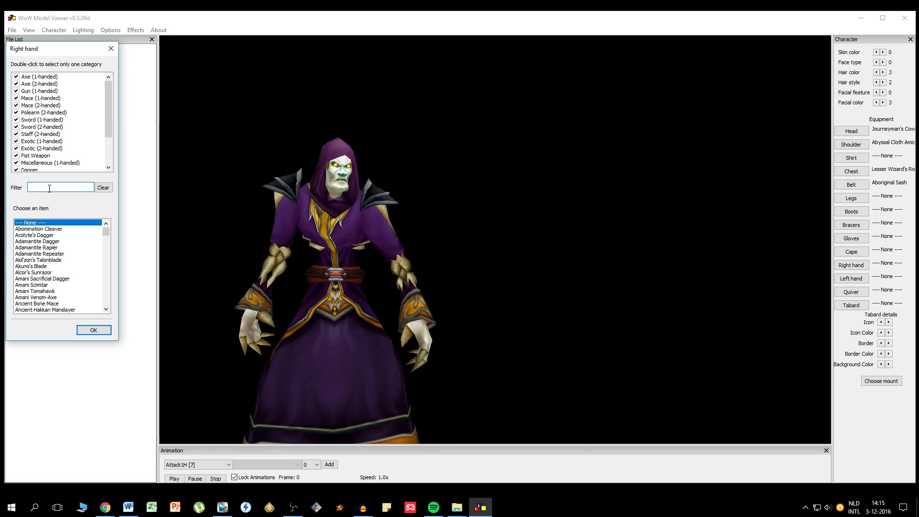
type("crescent")
left_click(32, 241)
left_click(93, 330)
left_click(53, 30)
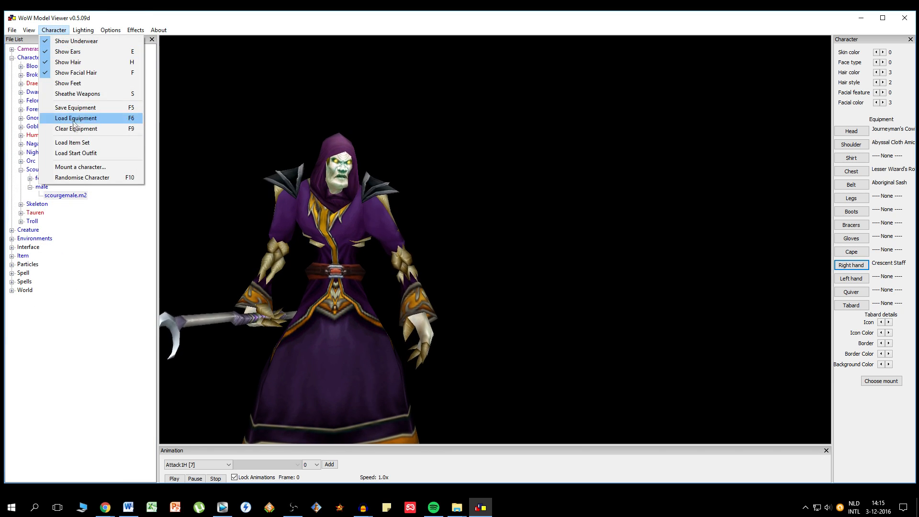
left_click(73, 93)
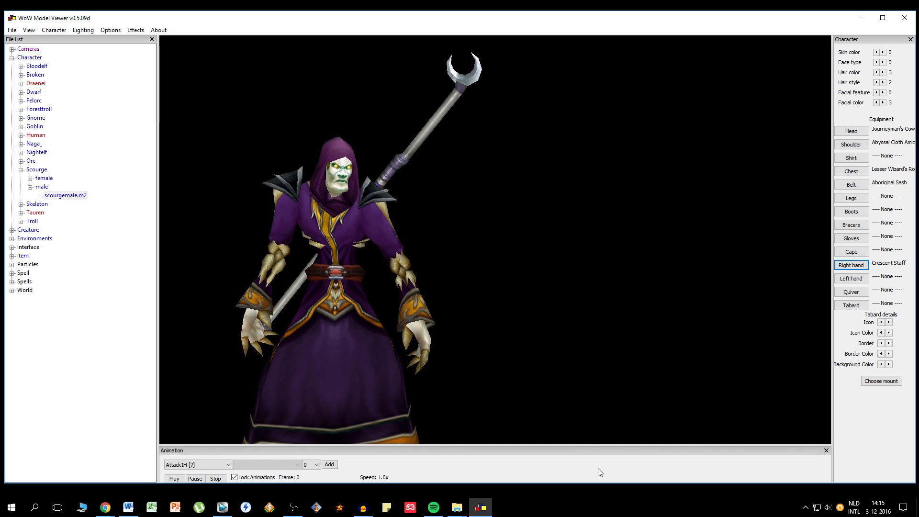
- Load the JPEG image "arcane background" from the desktop's Mage guide folder as the background behind the character
left_click(28, 29)
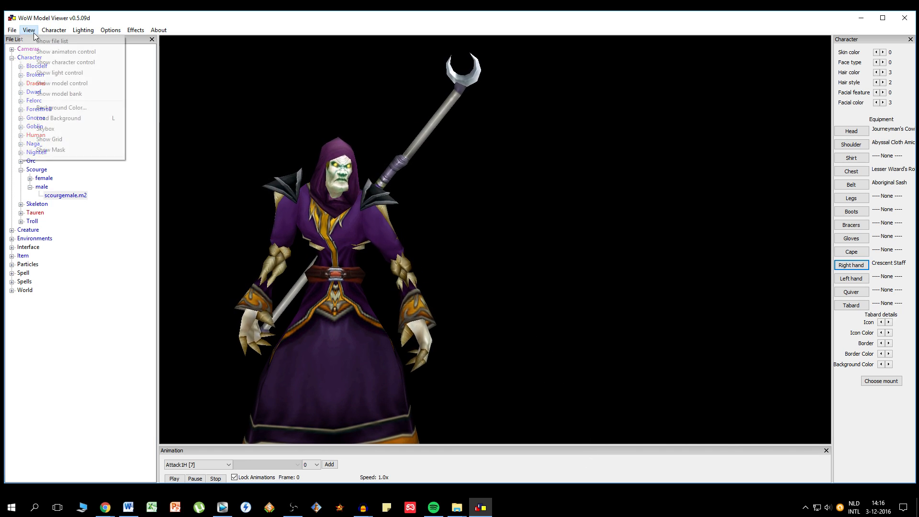
left_click(68, 118)
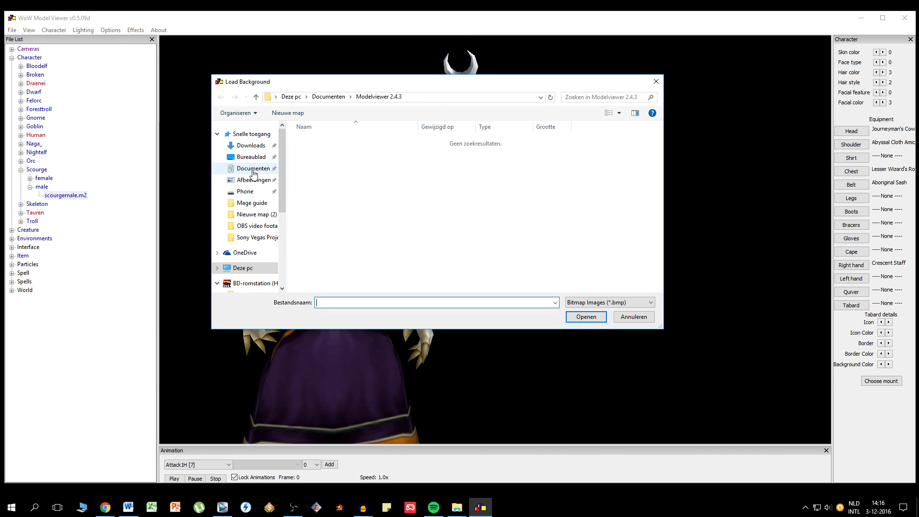
left_click(257, 184)
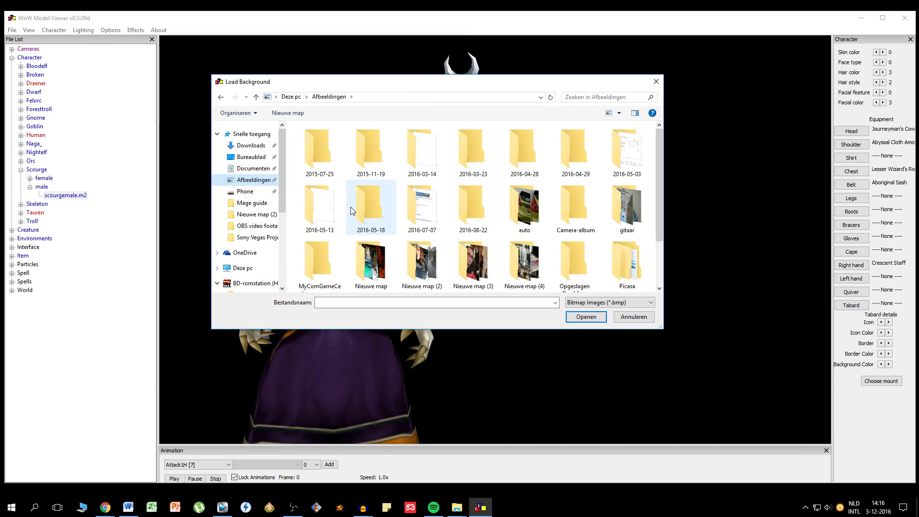
left_click(247, 159)
double_click(417, 167)
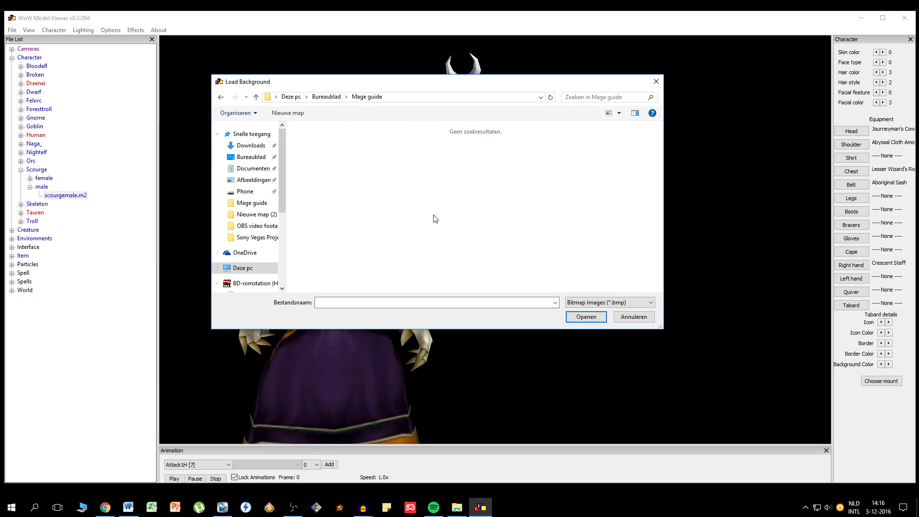
left_click(603, 302)
left_click(593, 319)
left_click(603, 302)
left_click(593, 320)
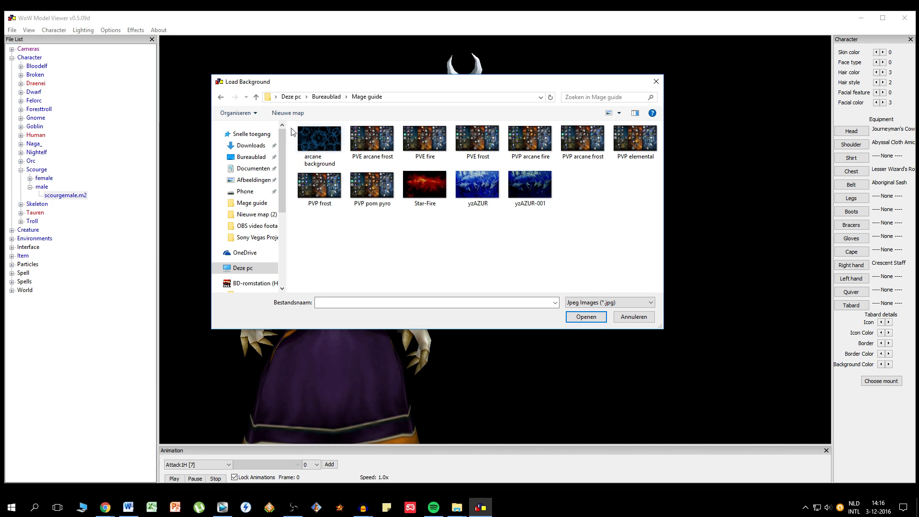
double_click(313, 139)
left_click_drag(407, 345, 612, 235)
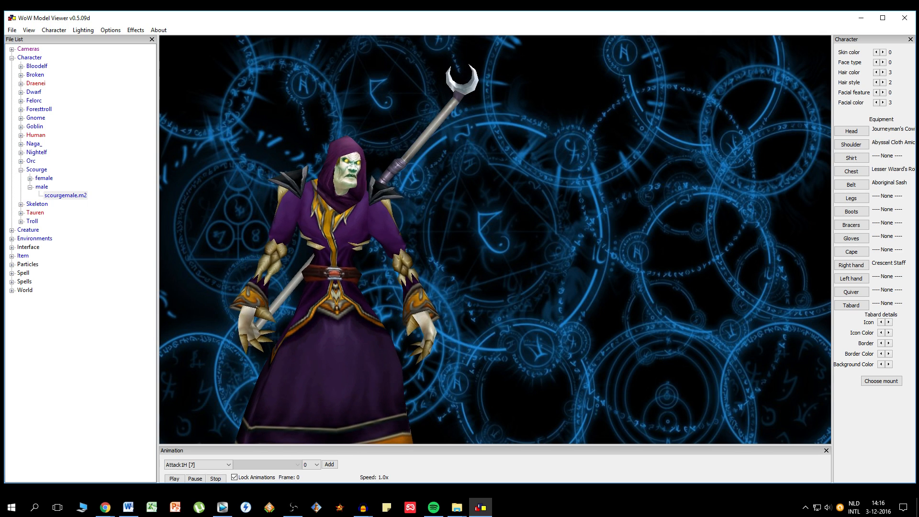
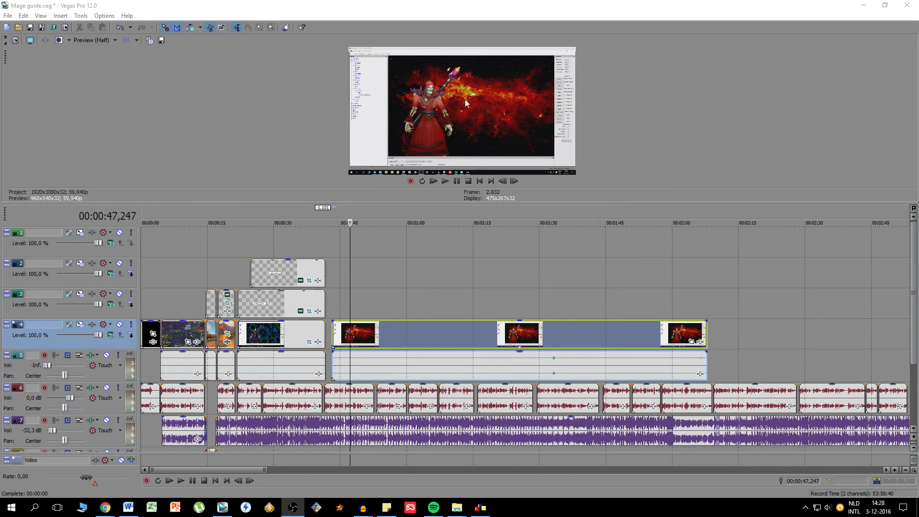
- Apply the saved pan/crop preset "druid guide 2" to the red mage clip on track 4
left_click(691, 341)
left_click(883, 68)
scroll(878, 152, "down", 3)
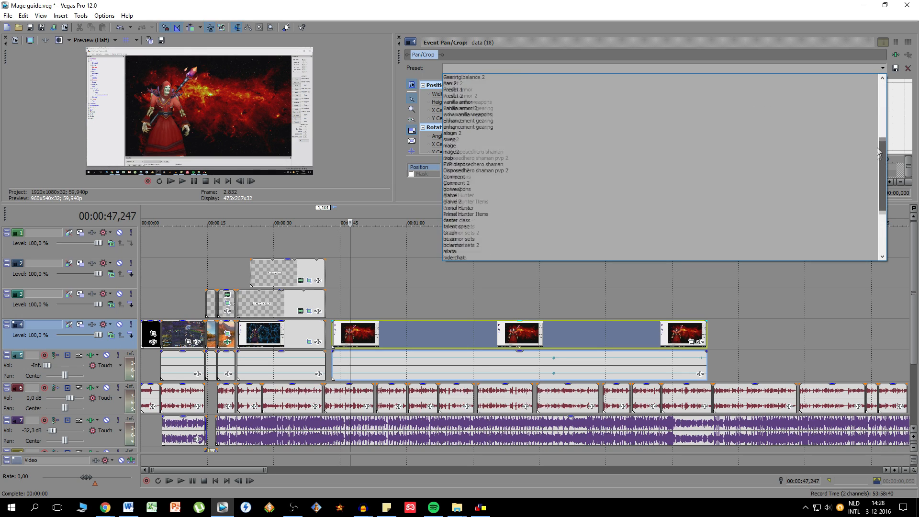
left_click(536, 215)
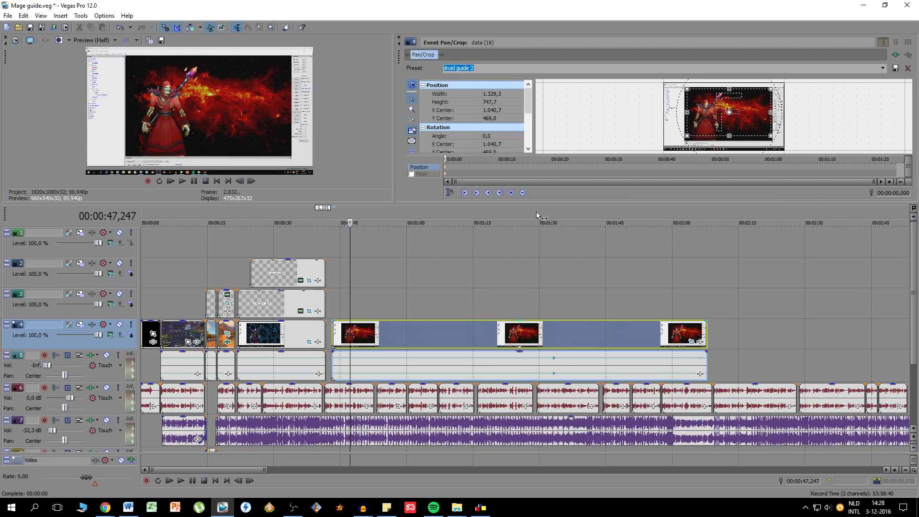
left_click(398, 37)
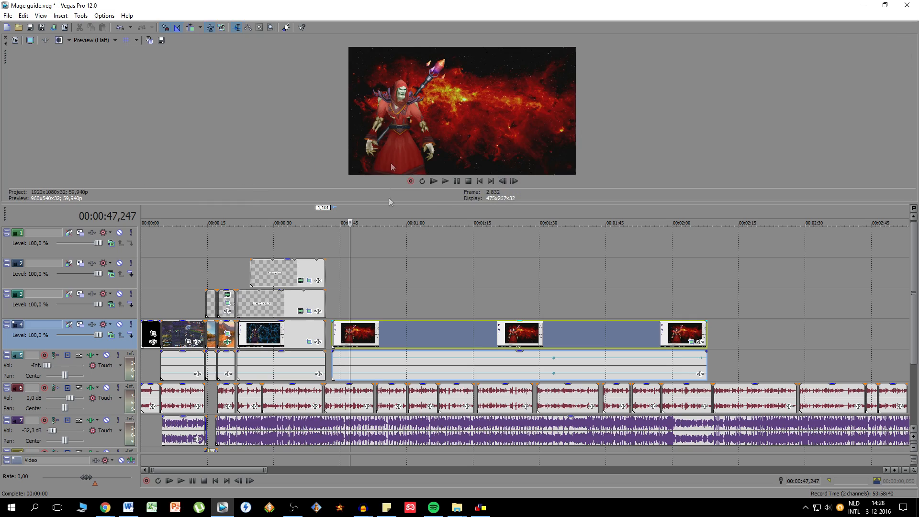
- Enlarge the video preview area and play back the Fire leveling section to about 57 seconds
left_click(357, 339)
scroll(462, 242, "up", 3)
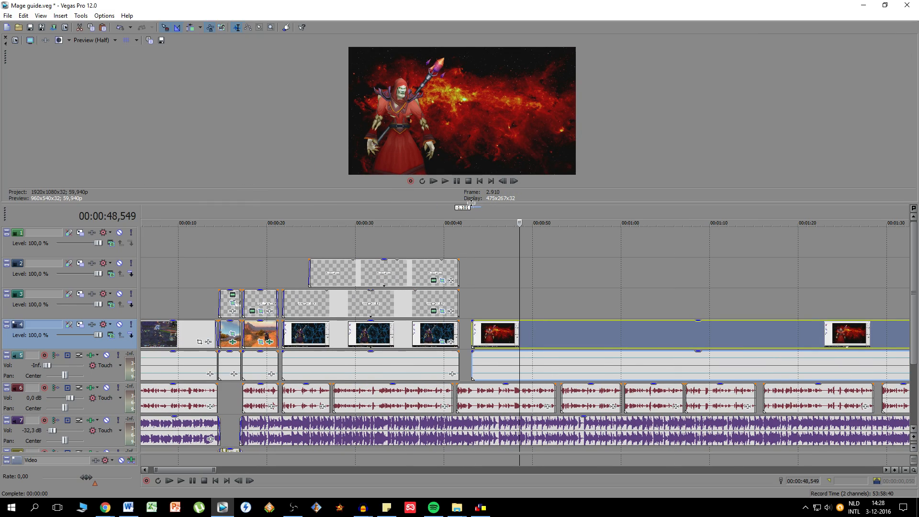
left_click_drag(471, 204, 471, 279)
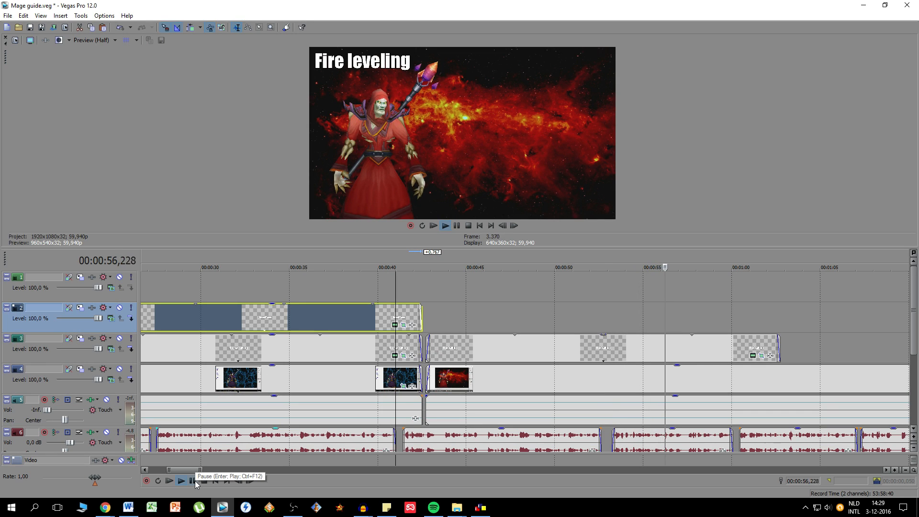
left_click(193, 481)
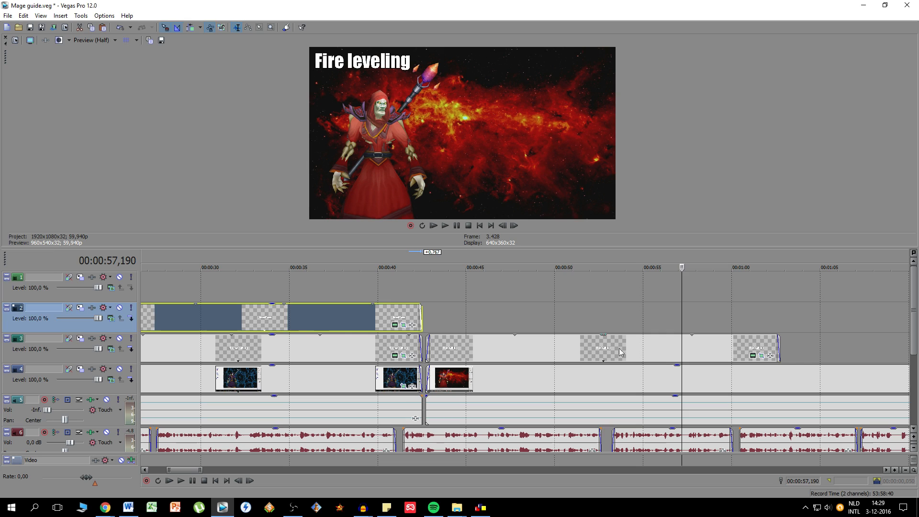
- Paste a copy of the "- Not really viable" text event on track 2, starting at about 50 seconds over the Fire leveling section
left_click(633, 349)
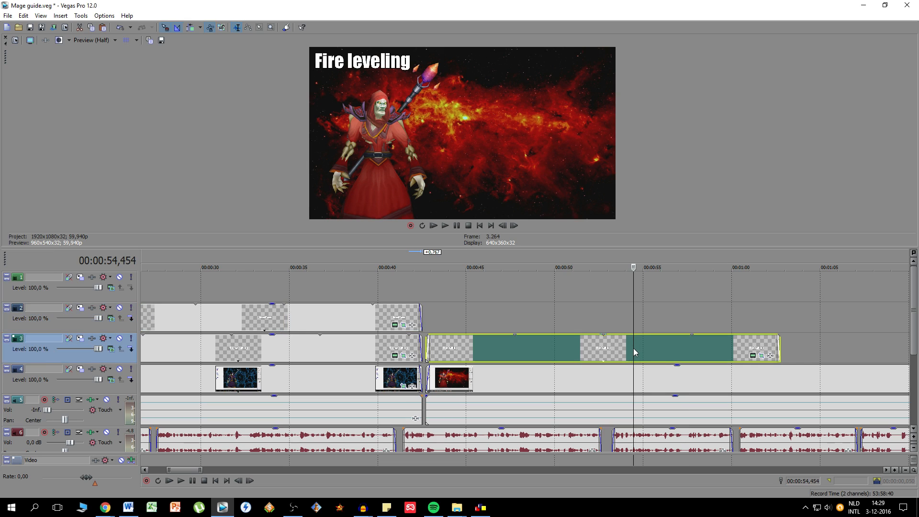
left_click(347, 320)
left_click(611, 331)
key("ctrl+v")
key("Return")
left_click_drag(569, 320, 494, 319)
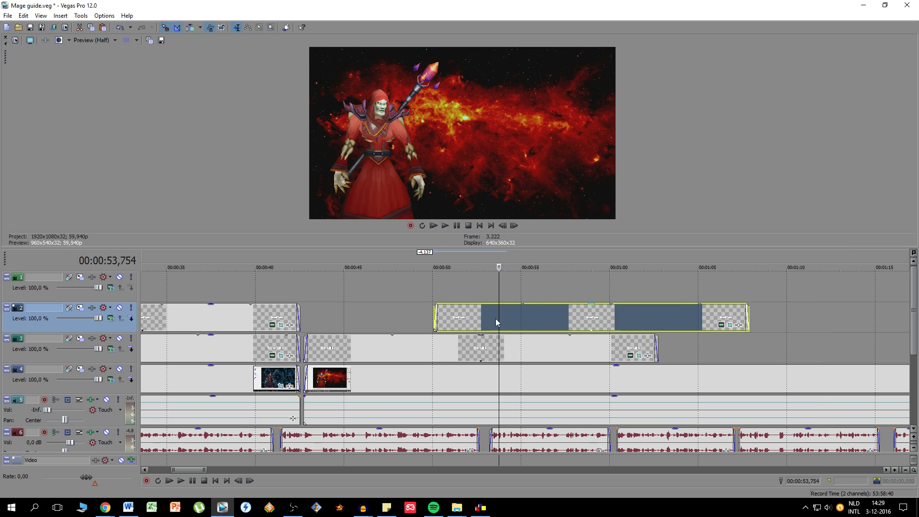
- Change the copied event's text to "- High damage output" with "at lower level" on a second line
right_click(529, 320)
left_click(582, 65)
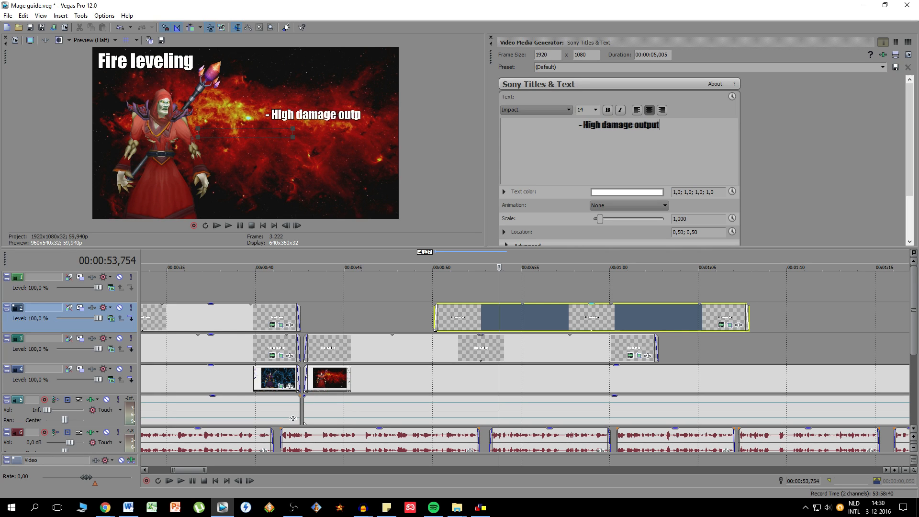
key("Return")
type("at lower level")
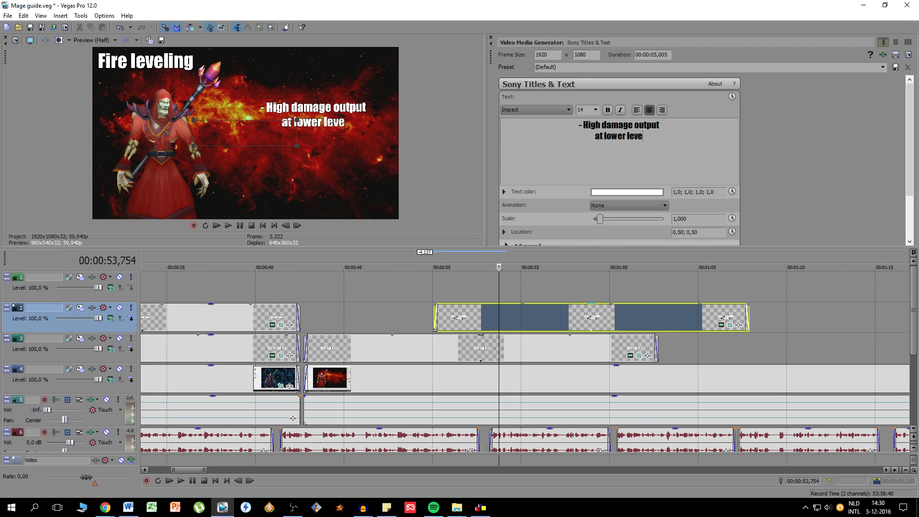
- Left-align the high damage text and shift its pan/crop framing slightly to reposition it in the picture
left_click(637, 110)
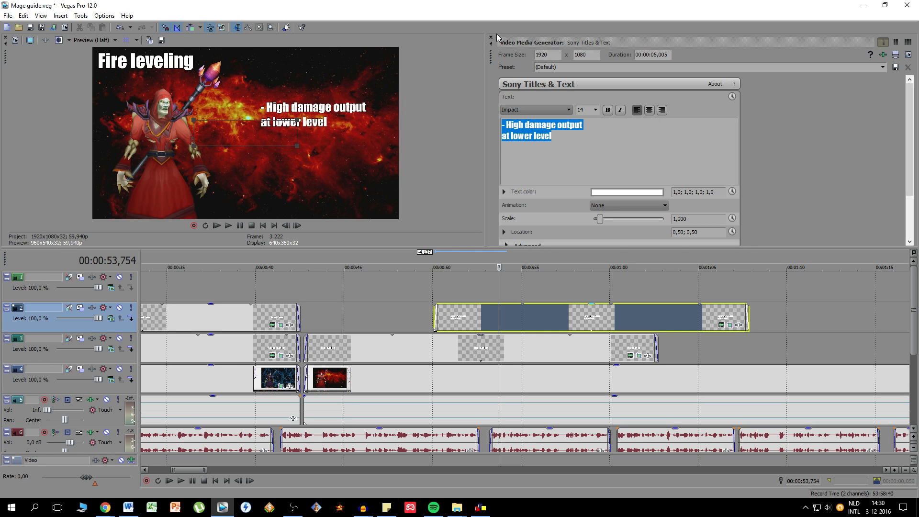
left_click(730, 325)
left_click_drag(745, 157, 734, 148)
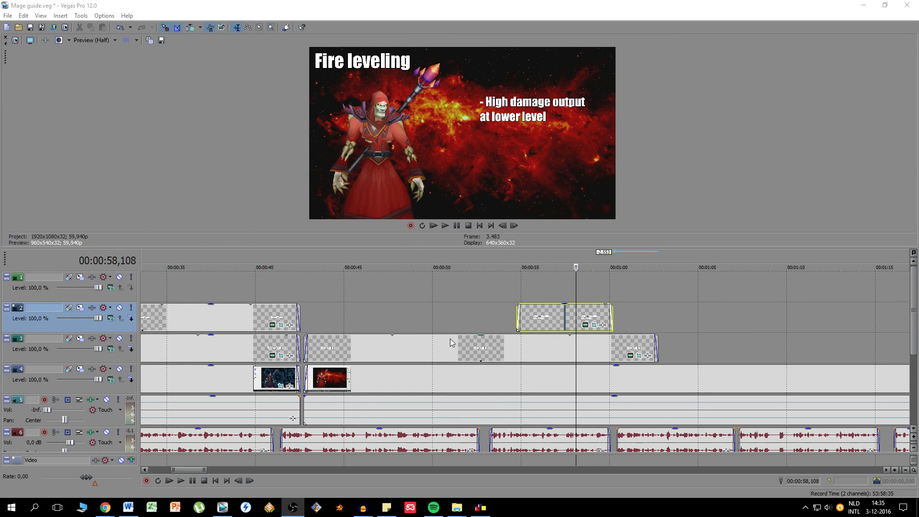
- Play back the Fire leveling section to check the high damage text's timing against the narration
left_click(345, 378)
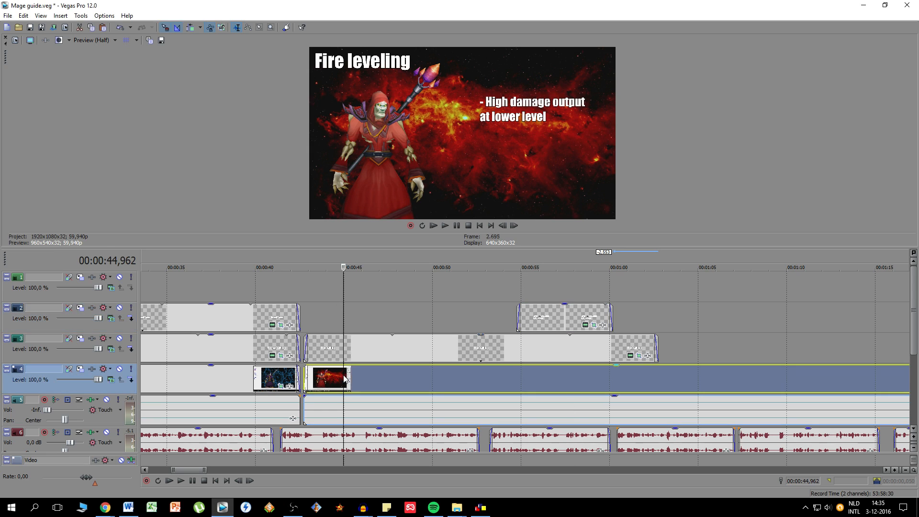
left_click(240, 354)
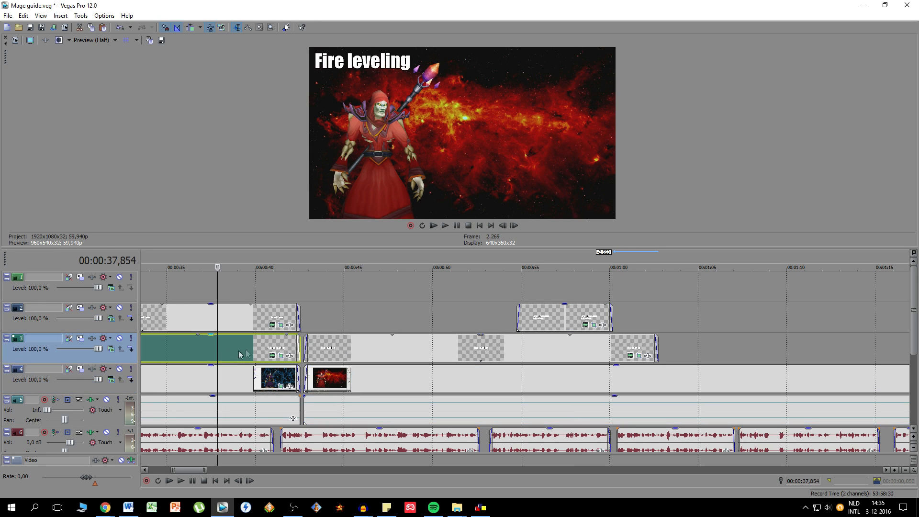
left_click(355, 352)
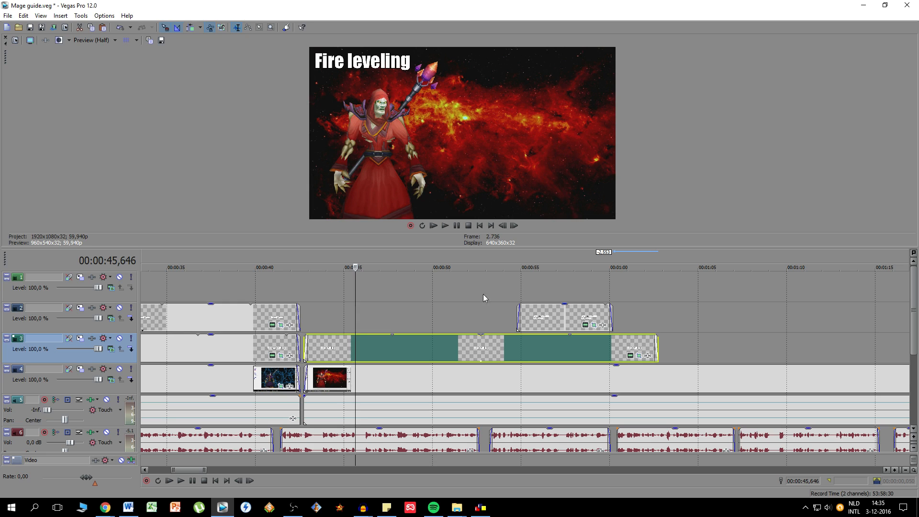
left_click(182, 480)
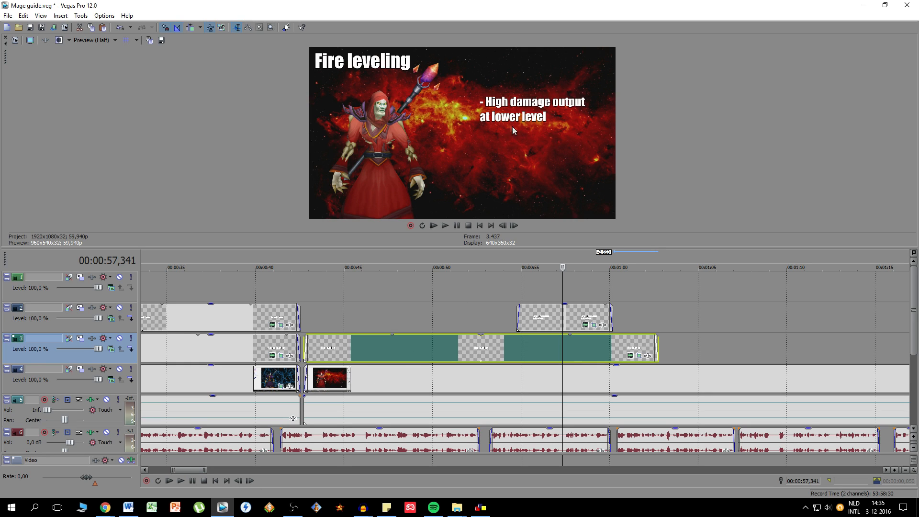
left_click(584, 315)
left_click(186, 482)
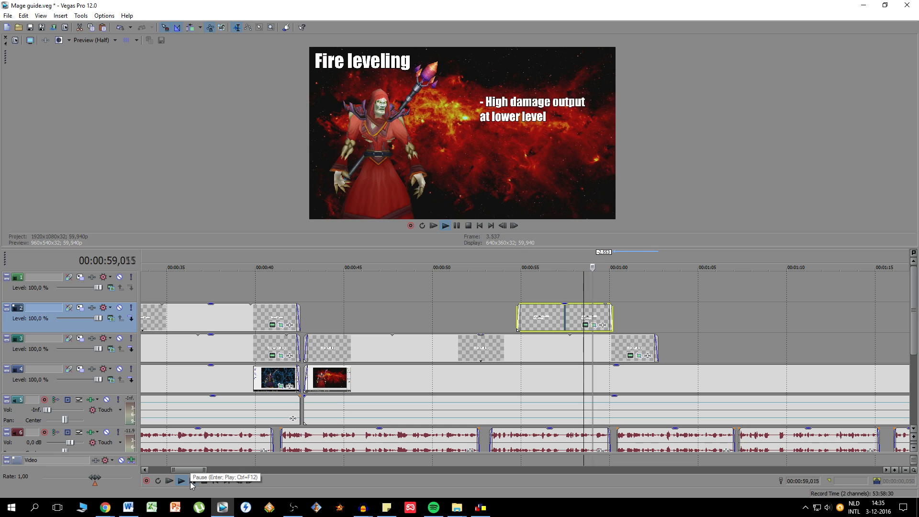
left_click(191, 482)
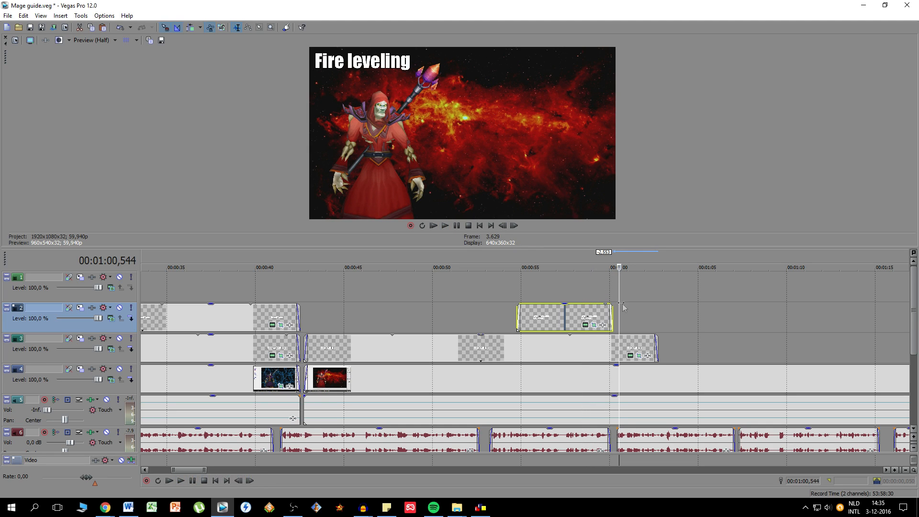
- Trim the end of the high damage text event to about 59.5 seconds
left_click_drag(613, 309, 601, 311)
left_click(600, 311)
left_click(605, 311)
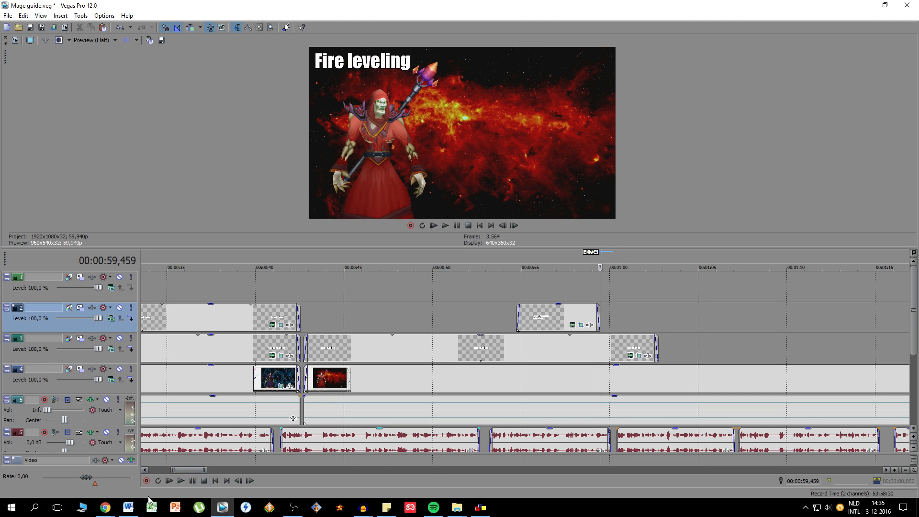
- Switch to the VanillaGaming database in Chrome and search it for "pyroblast"
mouse_move(108, 510)
left_click(80, 481)
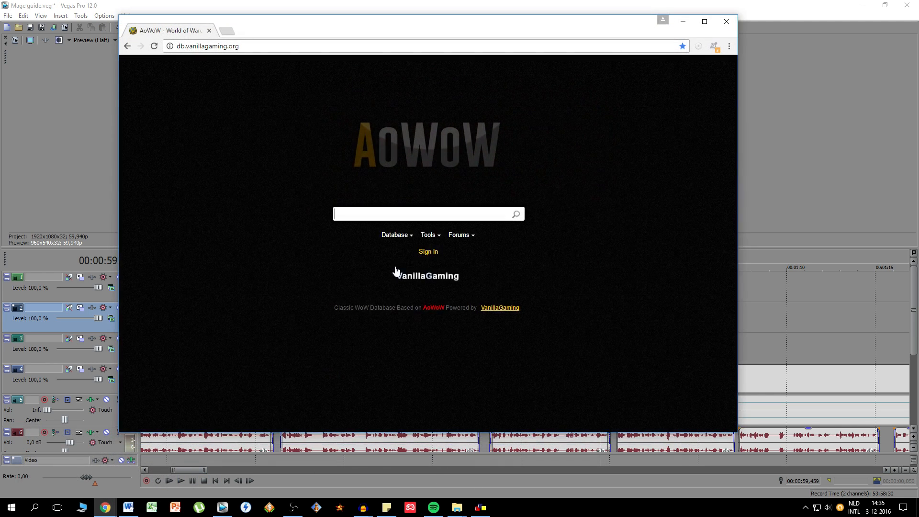
type("pyr")
key("BackSpace")
key("BackSpace")
key("BackSpace")
type("pyroblast")
key("Return")
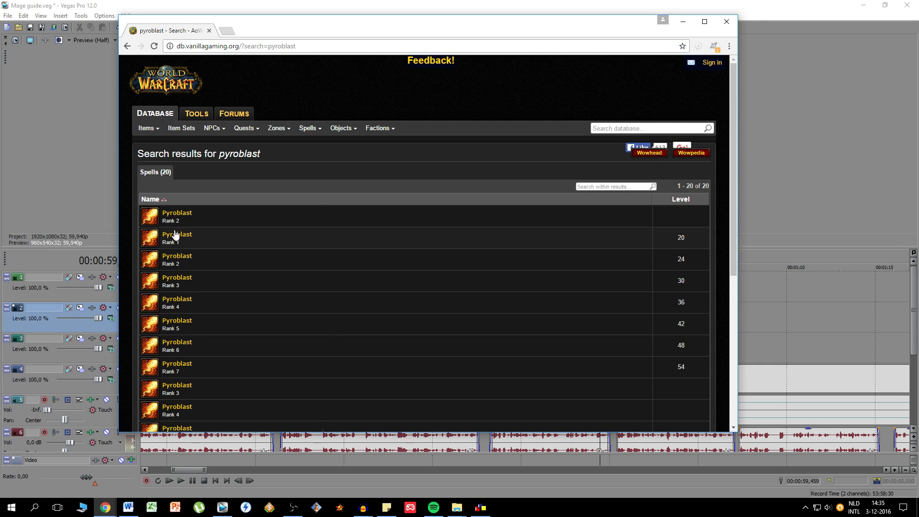
- Look through the Pyroblast ranks in the search results and open the level 20 Rank 1 spell page
mouse_move(174, 236)
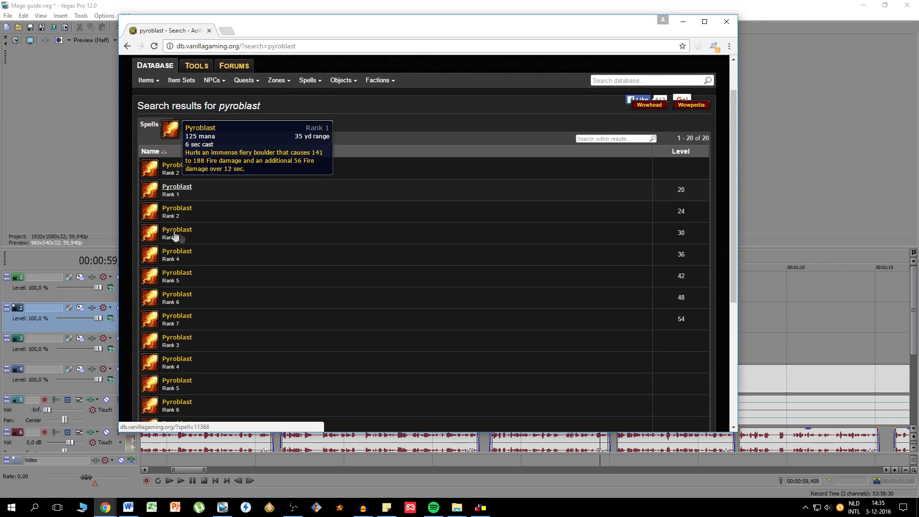
scroll(182, 249, "down", 5)
scroll(192, 306, "up", 4)
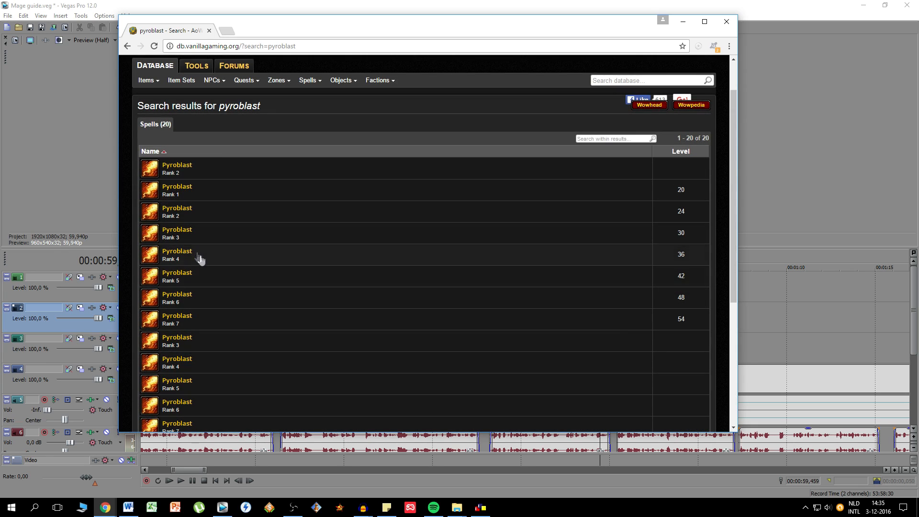
left_click(176, 189)
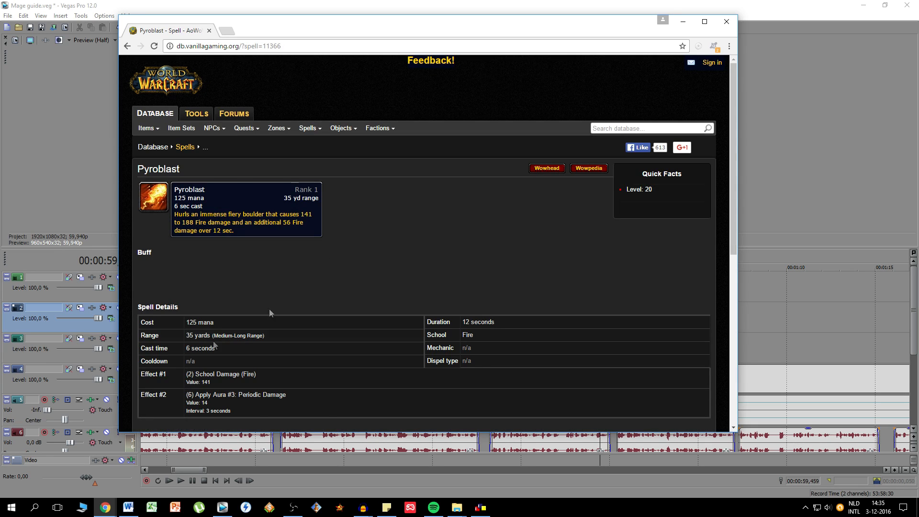
- Capture the Pyroblast Rank 1 icon and tooltip as a rectangular snip with the Windows Snipping Tool (Knipprogramma)
left_click(13, 501)
left_click(216, 371)
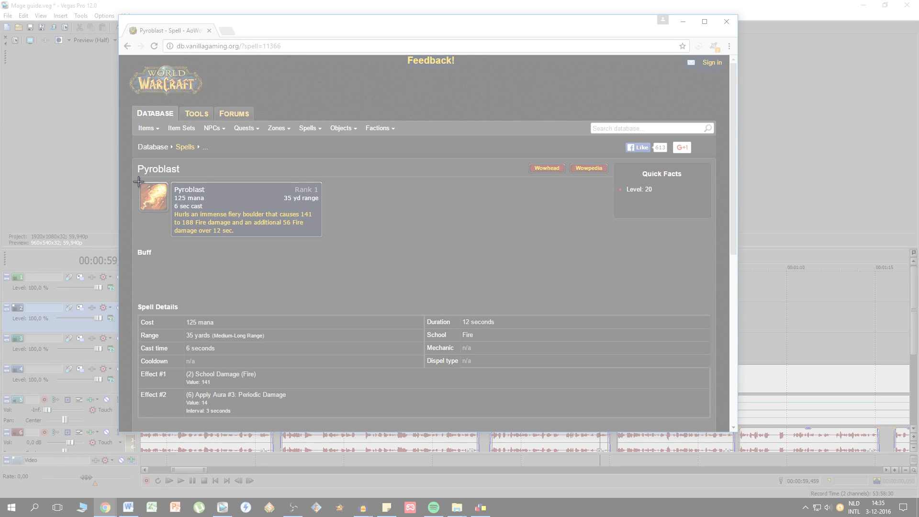
left_click_drag(139, 181, 323, 239)
right_click(268, 215)
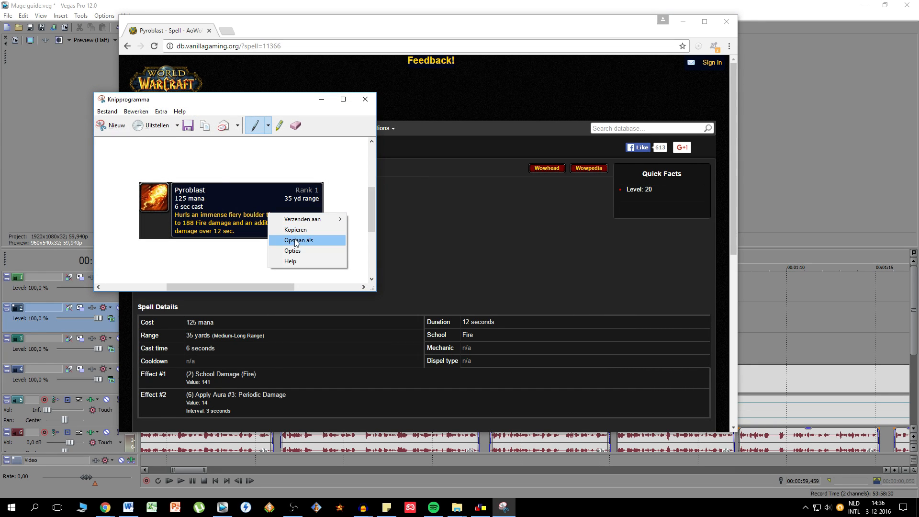
- Save the snip as a JPEG named "pyroblast" in the desktop's Mage guide folder
left_click(189, 126)
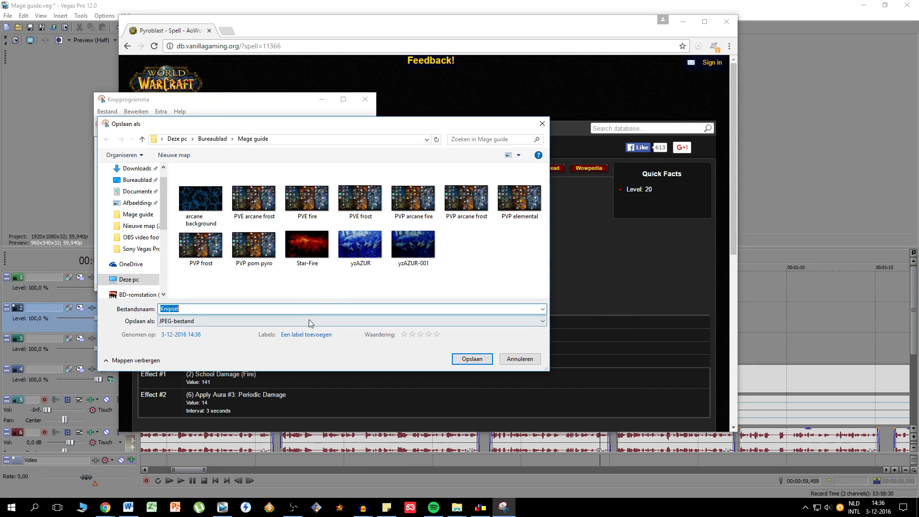
left_click(308, 321)
left_click(309, 321)
type("pyrob")
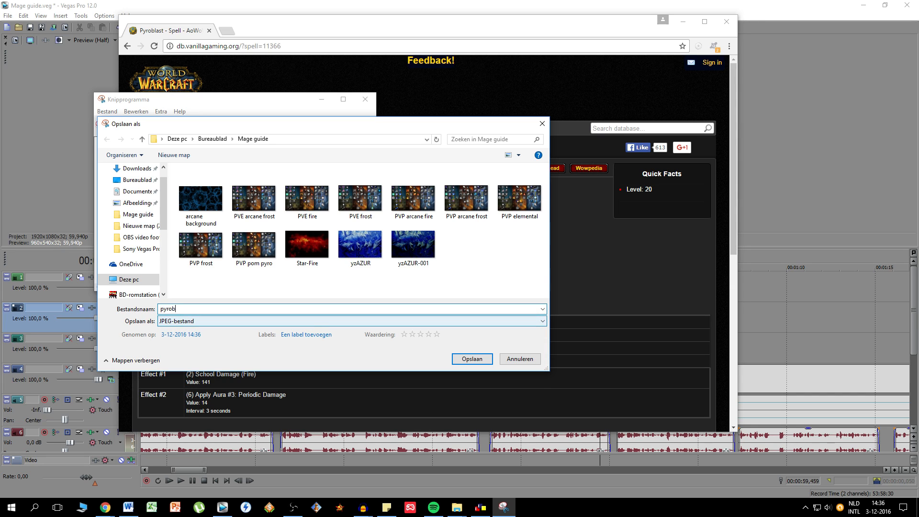
type("l")
key("Return")
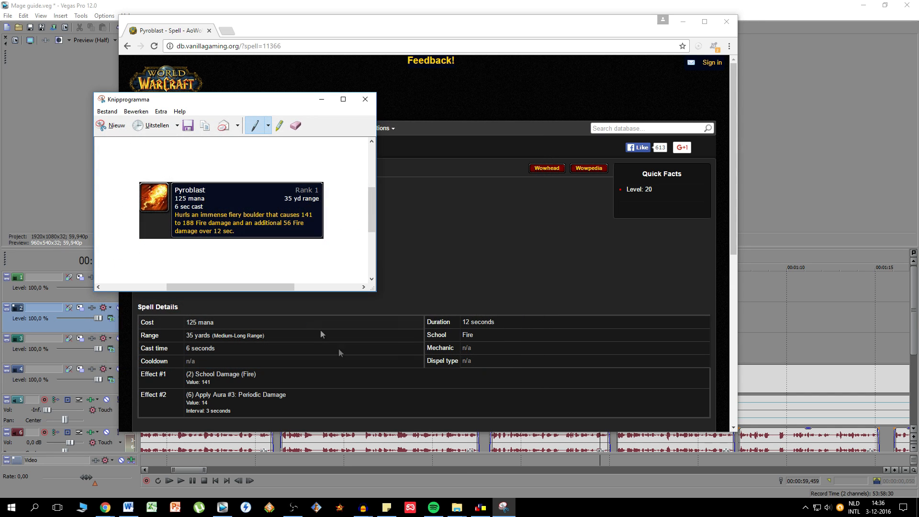
- Add the pyroblast image from the Mage guide folder to track 2 in Vegas Pro, starting at about 1:00 after the high damage text
mouse_move(457, 507)
left_click(342, 461)
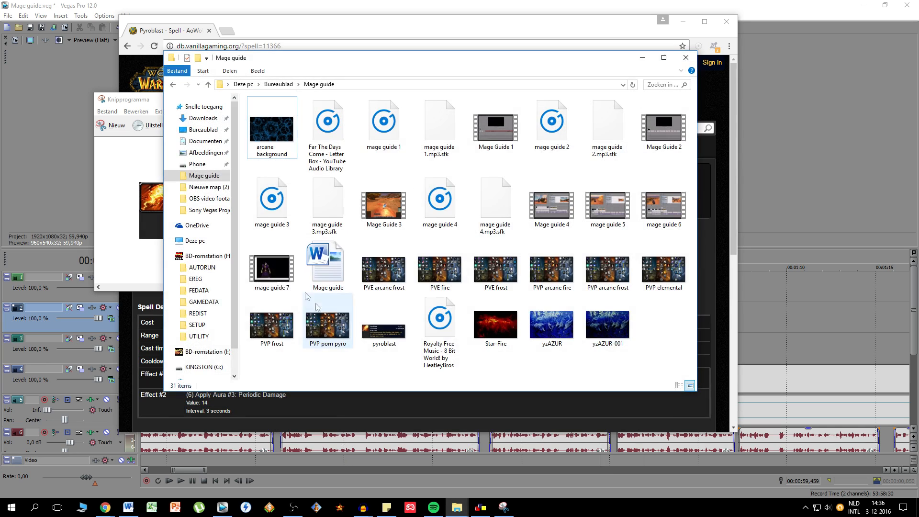
left_click_drag(441, 61, 0, 62)
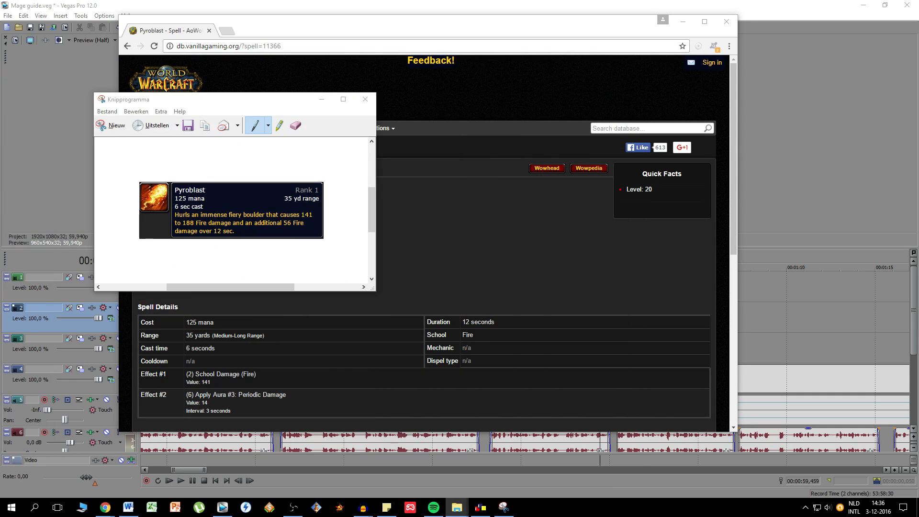
left_click_drag(0, 330, 610, 314)
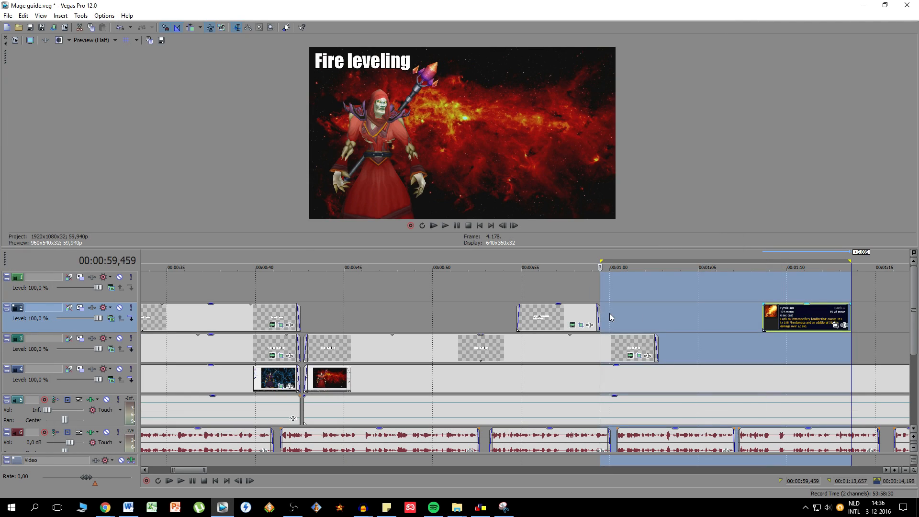
left_click_drag(788, 320, 638, 328)
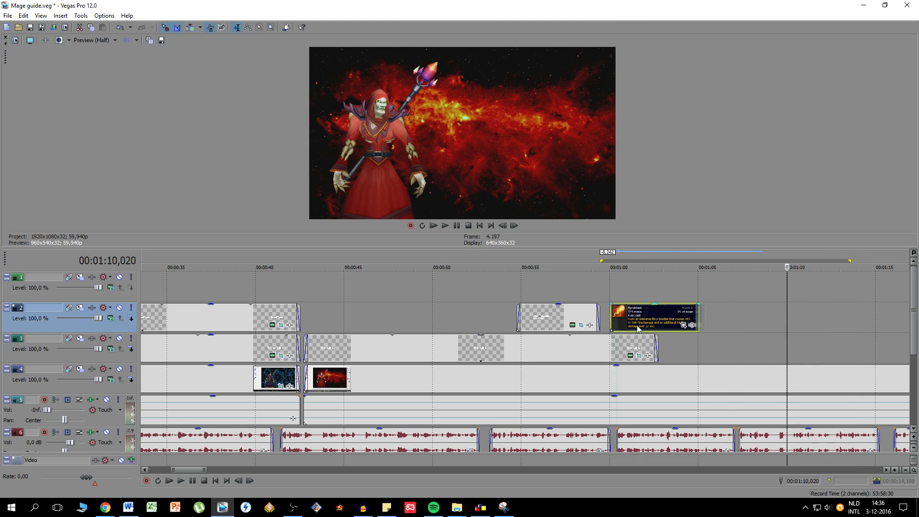
- Apply the saved pan/crop preset "Druid Guide 3" to the pyroblast image event
left_click(683, 325)
left_click(882, 68)
left_click_drag(882, 91, 882, 166)
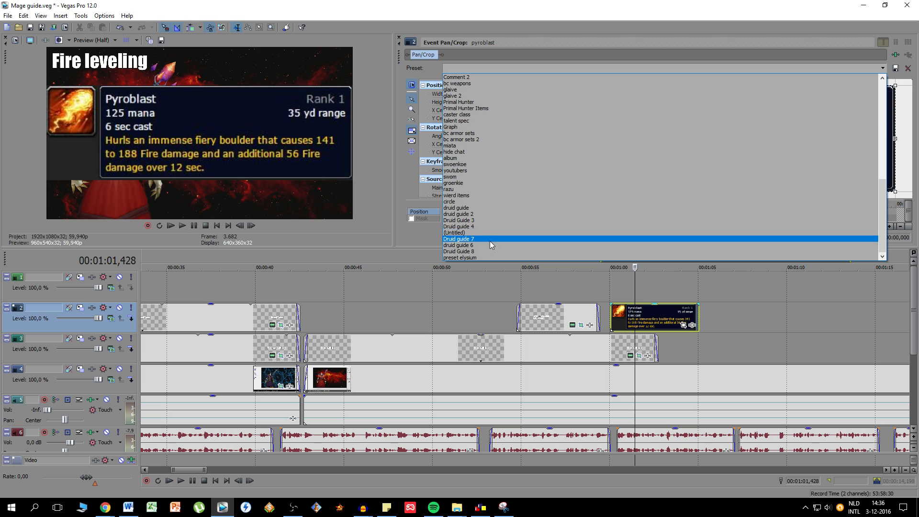
left_click(480, 217)
left_click(399, 38)
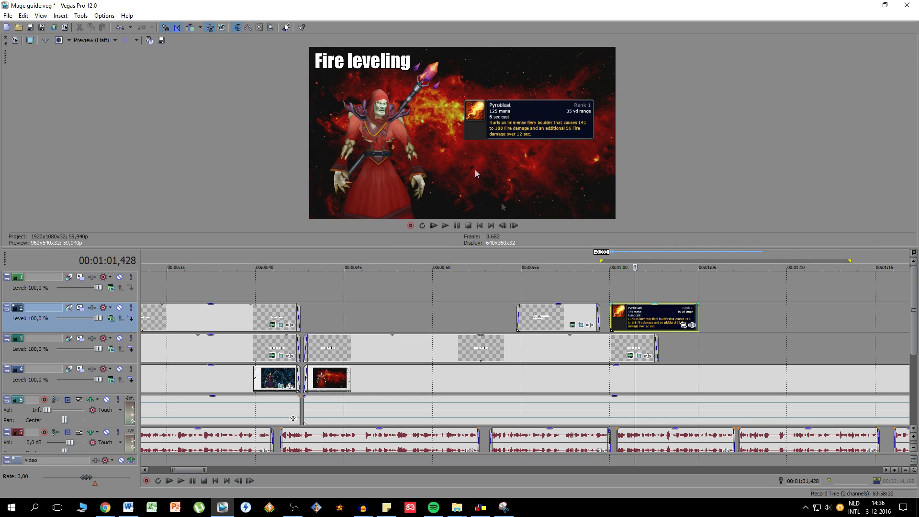
- Give the pyroblast image event on track 2 a fade-in of about 0.25 seconds
left_click_drag(615, 315, 611, 302)
left_click(617, 312)
scroll(616, 312, "up", 3)
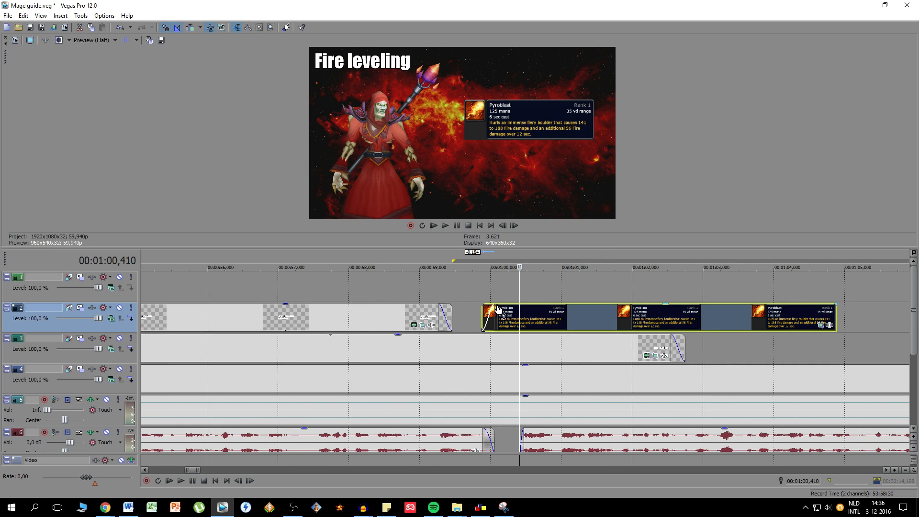
left_click_drag(496, 303, 497, 303)
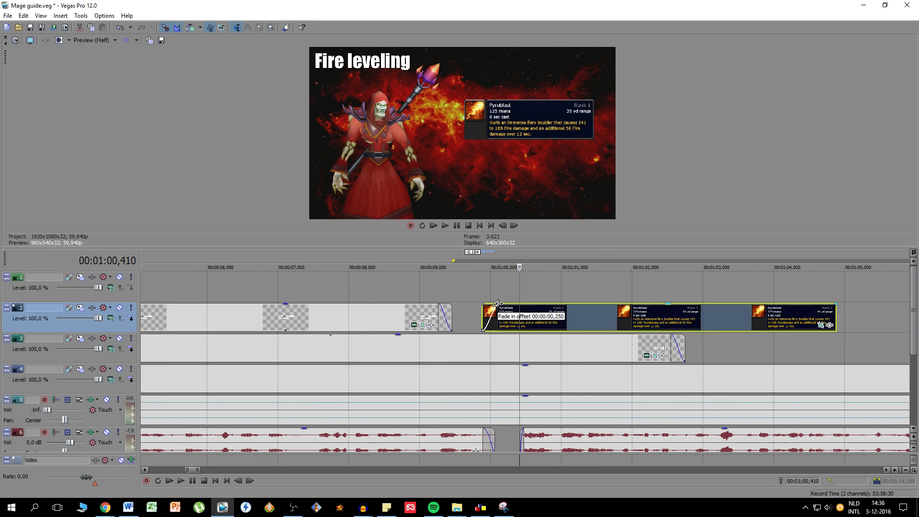
scroll(417, 273, "down", 4)
- Play the Fire leveling section from about 54 seconds up to the pyroblast image to check the timing
left_click(413, 257)
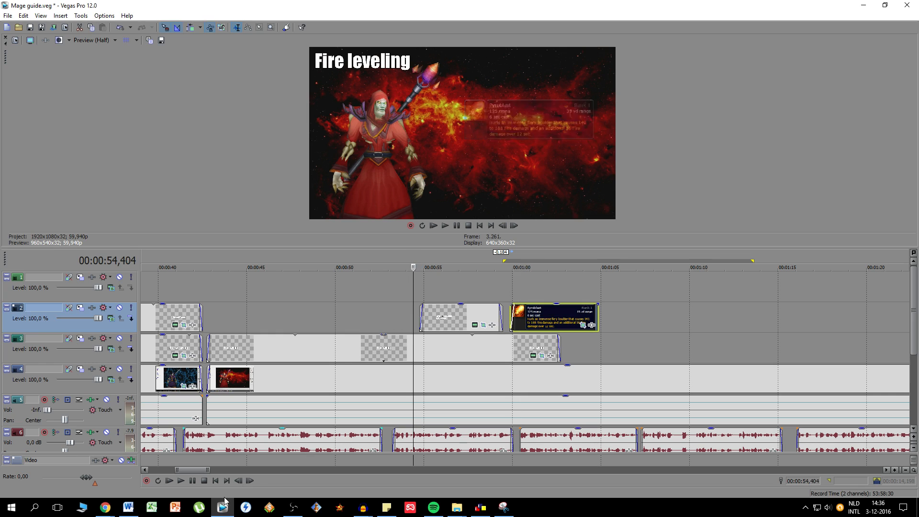
left_click(182, 480)
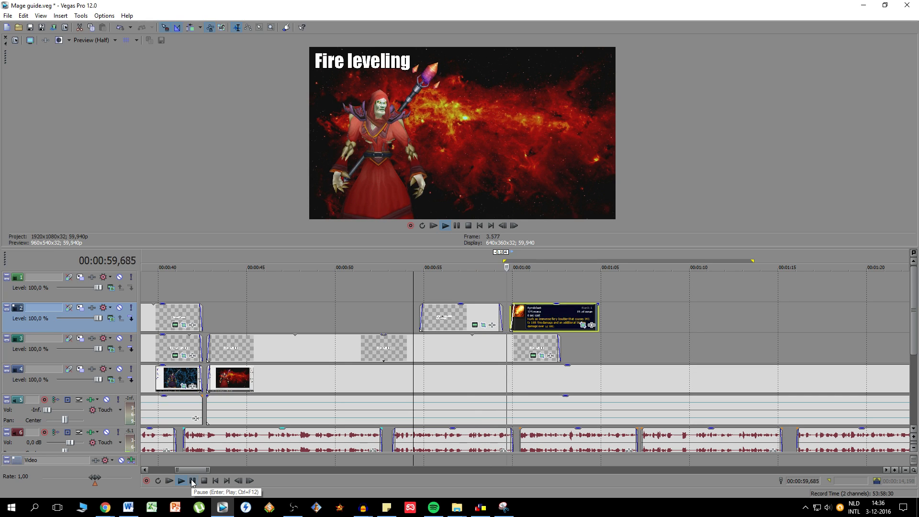
left_click(192, 481)
- Trim the end of the high damage text slightly and move the pyroblast image earlier to start at about 59.3 seconds
scroll(488, 311, "up", 4)
left_click_drag(471, 317, 455, 317)
left_click(462, 438)
left_click_drag(542, 323, 500, 323)
scroll(435, 260, "down", 4)
- Play back the transition from the high damage text to the pyroblast image, then park the cursor on the image
left_click(434, 261)
key("space")
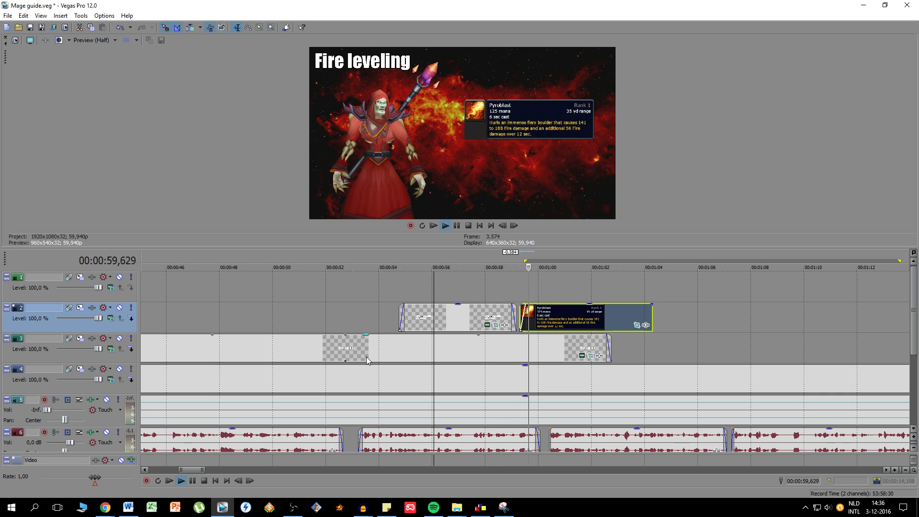
scroll(630, 314, "down", 2)
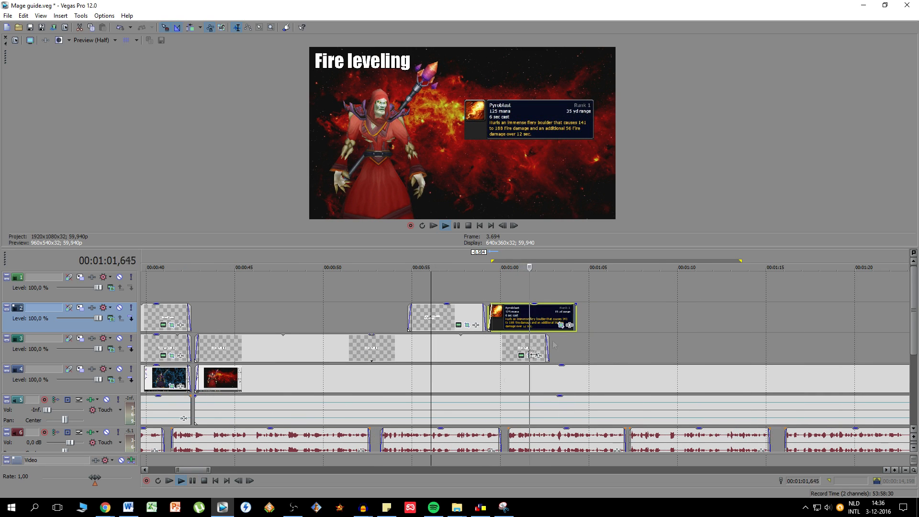
left_click(203, 482)
left_click(555, 315)
left_click(517, 326)
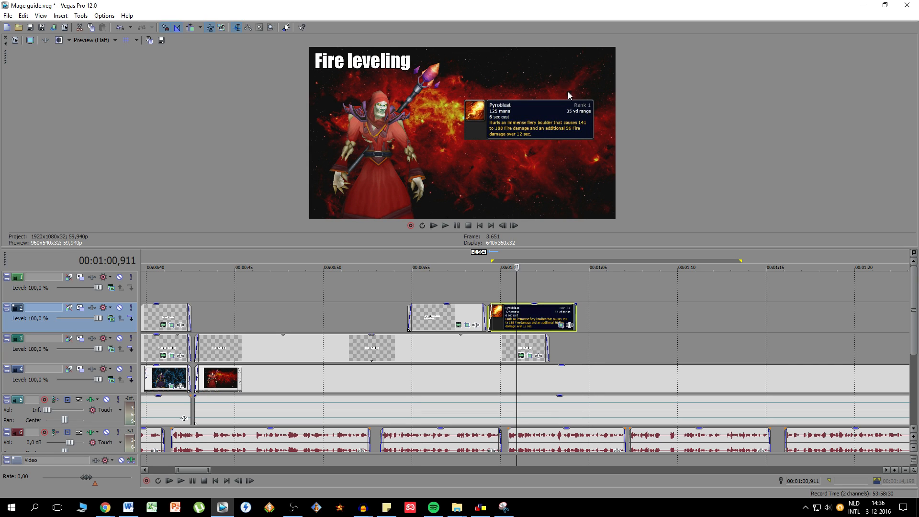
- Bring up the Pyroblast spell page in Chrome, then minimize it and return to the pyroblast event in Vegas Pro
mouse_move(105, 507)
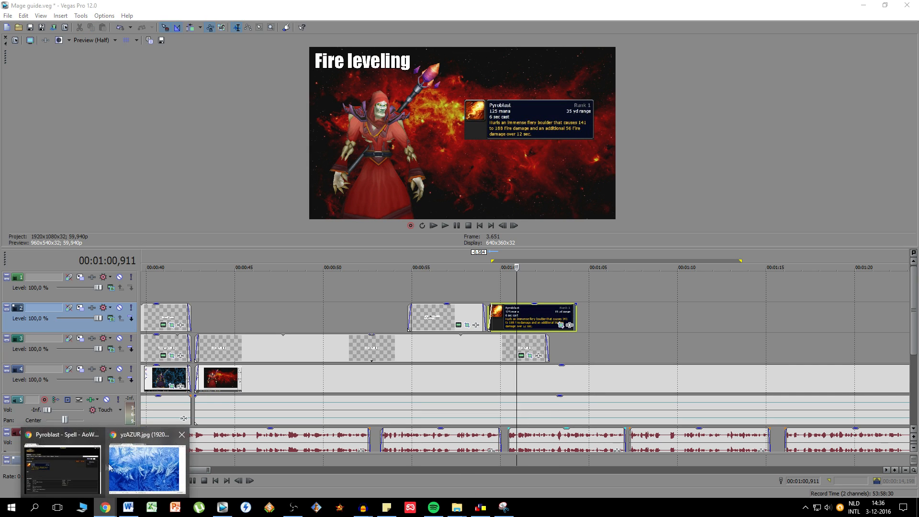
left_click(60, 462)
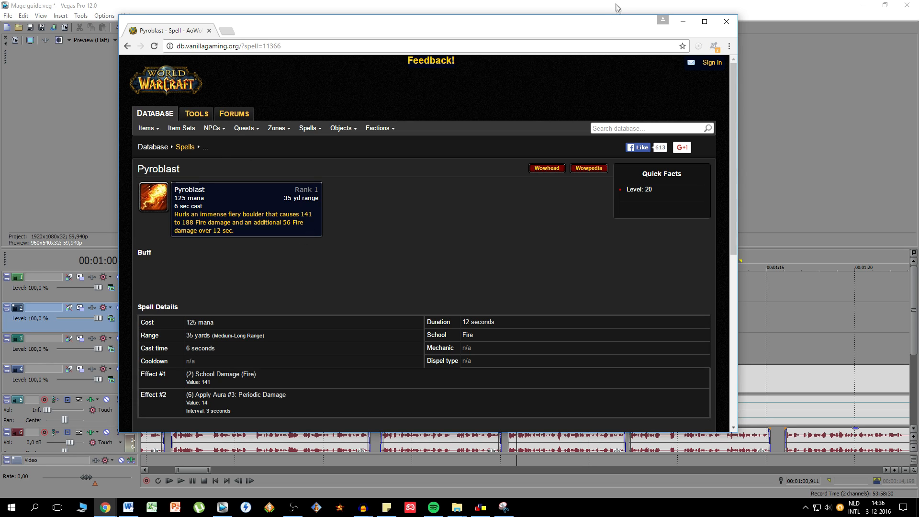
left_click(683, 21)
left_click(534, 320)
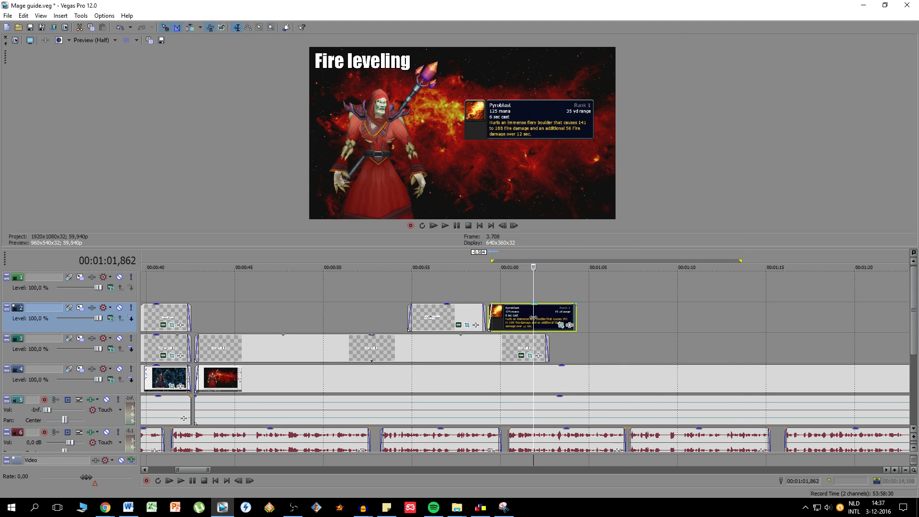
- Survey the whole project timeline and place the cursor at the end of the edited video events, about 11:36
scroll(534, 318, "down", 3)
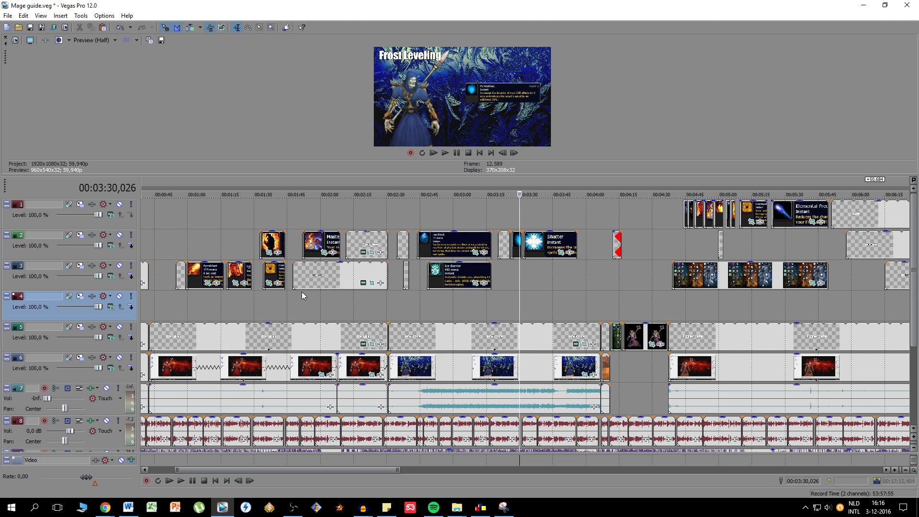
scroll(302, 292, "down", 5)
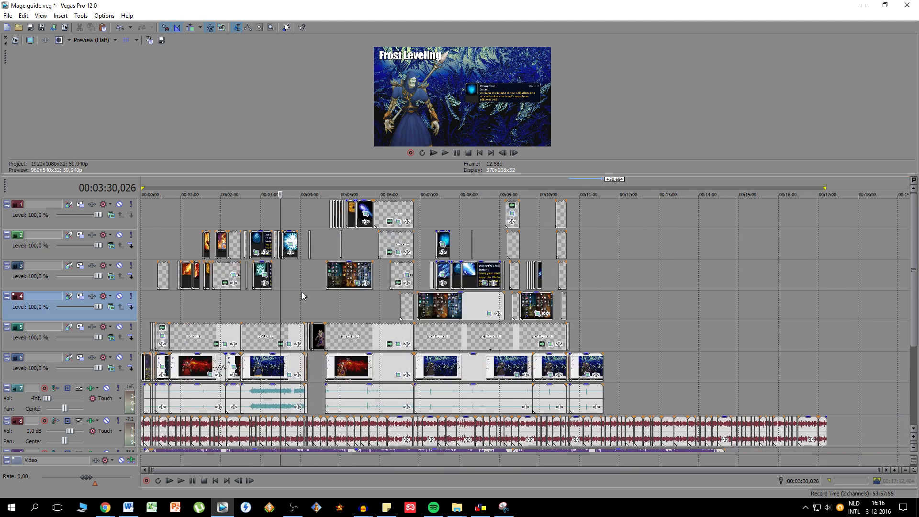
left_click(604, 190)
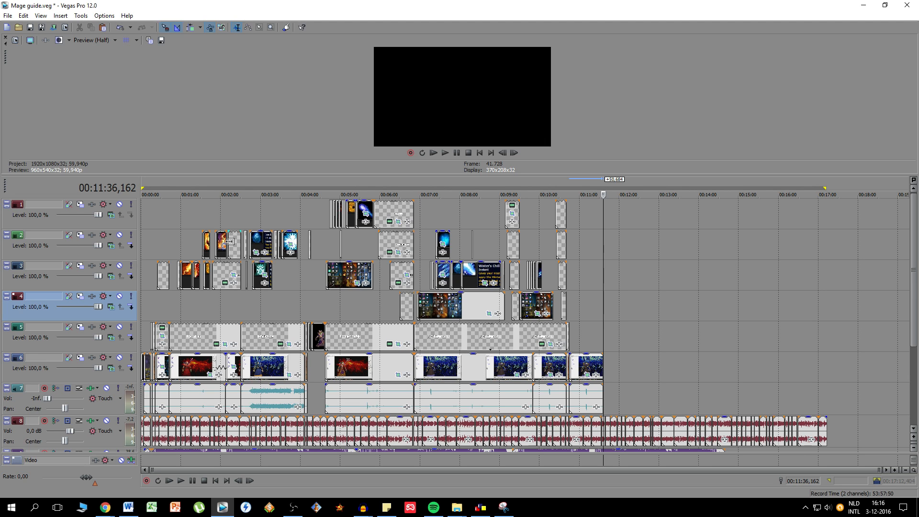
- Preview the Fire leveling section at several points, from the pyroblast image to the mana expensive text at about 1:54
left_click(193, 255)
scroll(351, 279, "up", 5)
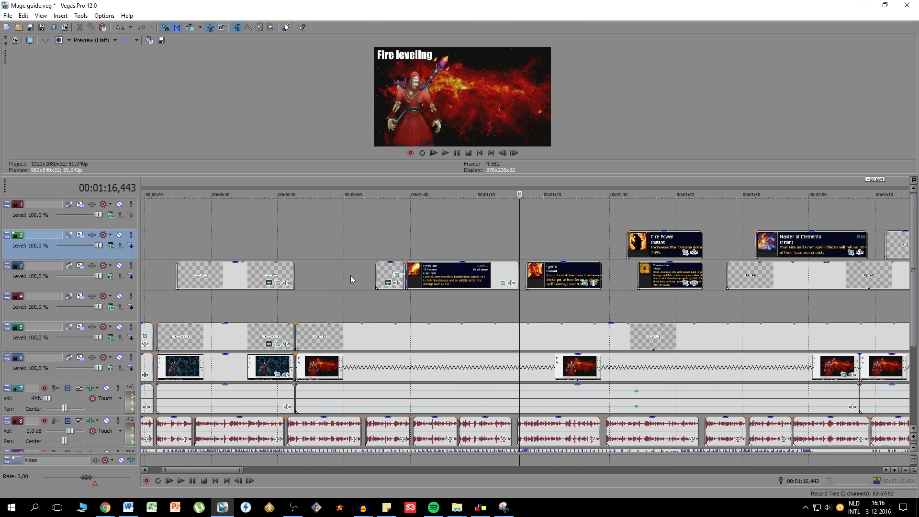
left_click(431, 245)
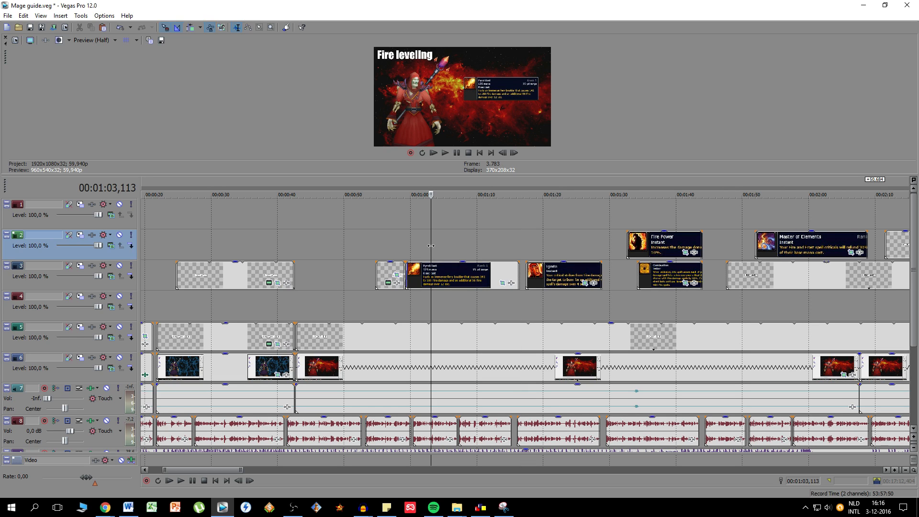
left_click(450, 254)
left_click(451, 274)
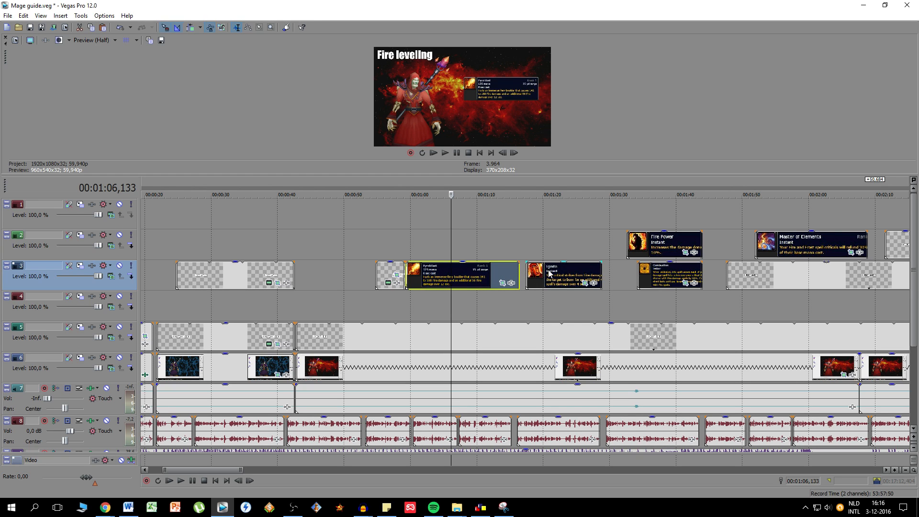
left_click(770, 277)
scroll(769, 276, "down", 3)
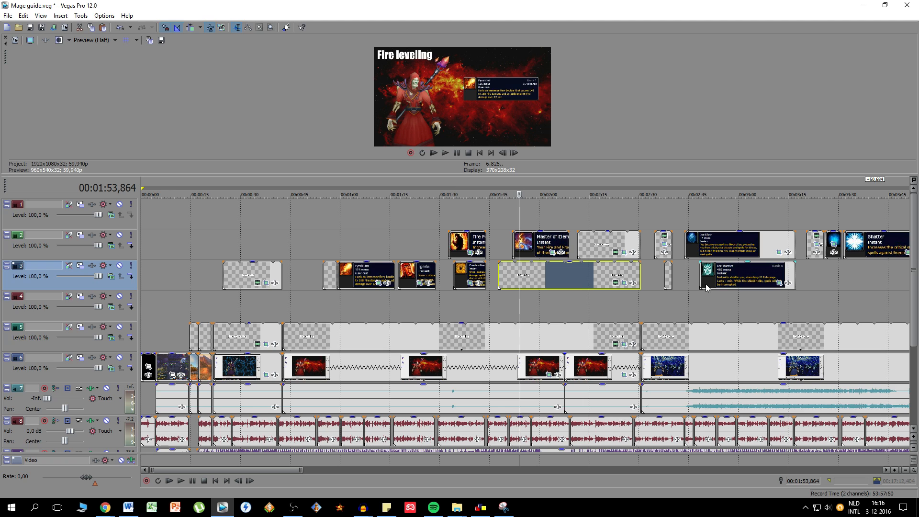
- Preview the start of the Frost Leveling section at about 2:34 and the closing Fire leveling text at about 2:25
left_click(659, 247)
scroll(660, 248, "up", 3)
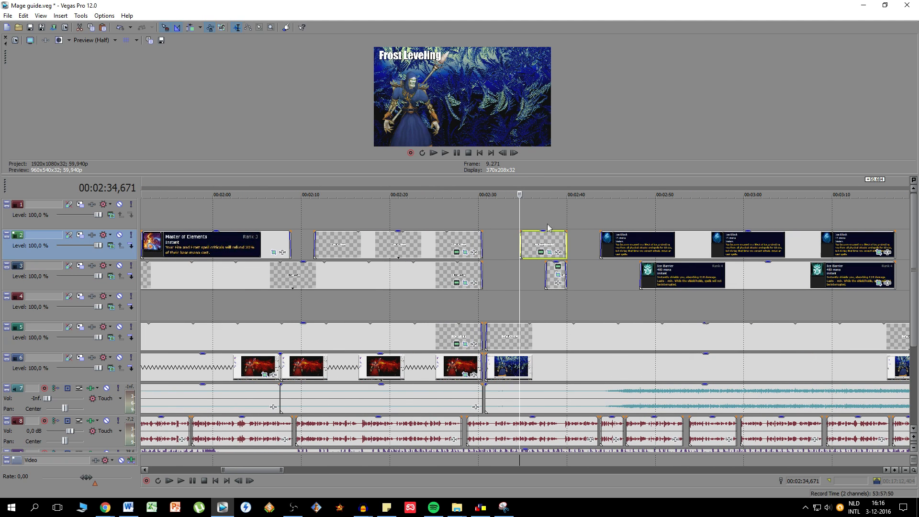
left_click(435, 242)
scroll(656, 280, "down", 3)
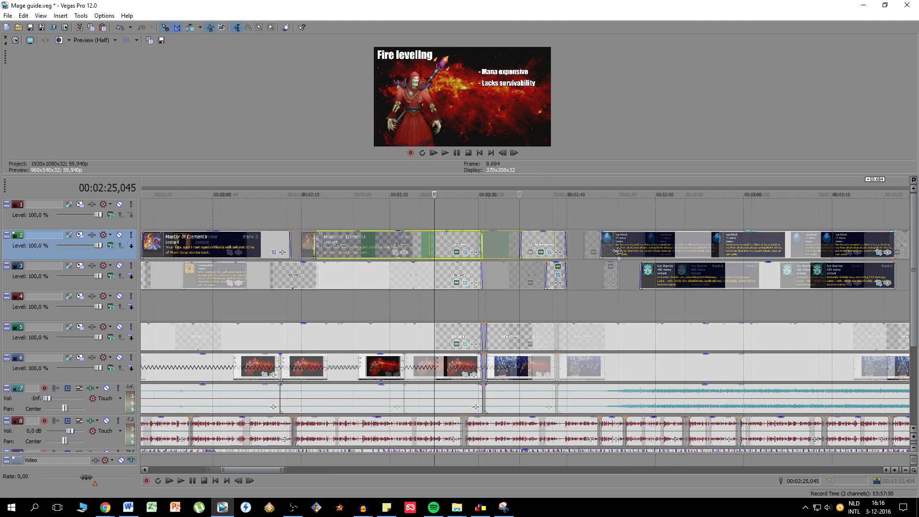
scroll(656, 280, "down", 3)
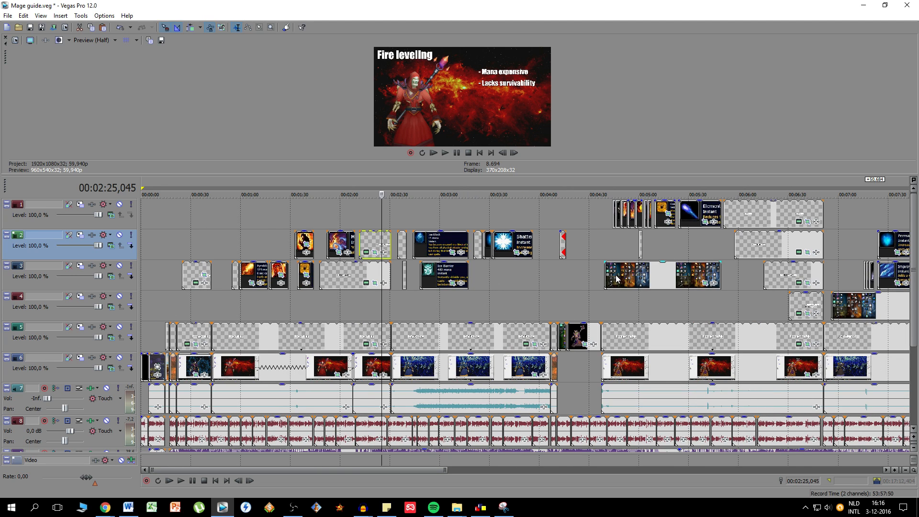
- Show the Fire Endgame PVE section at about 4:44 and enlarge the video preview to a 722x406 display
left_click(619, 338)
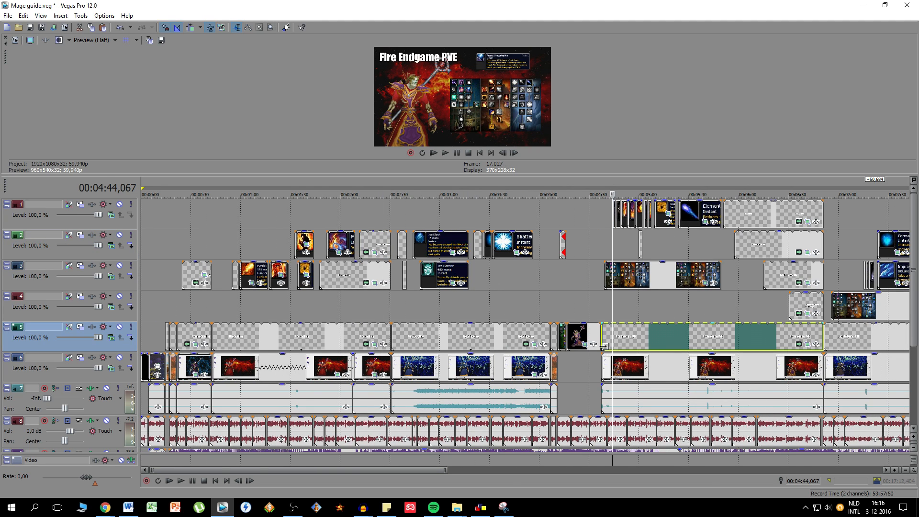
scroll(619, 338, "up", 3)
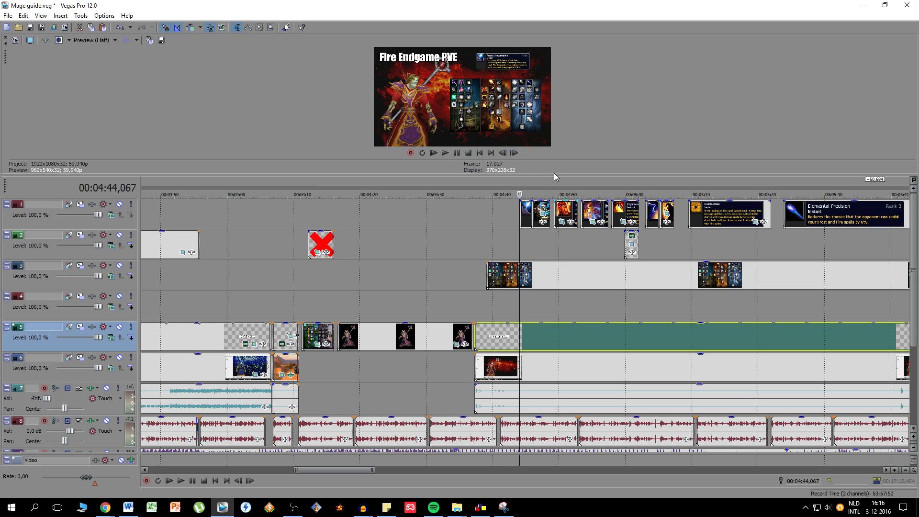
left_click_drag(553, 175, 570, 340)
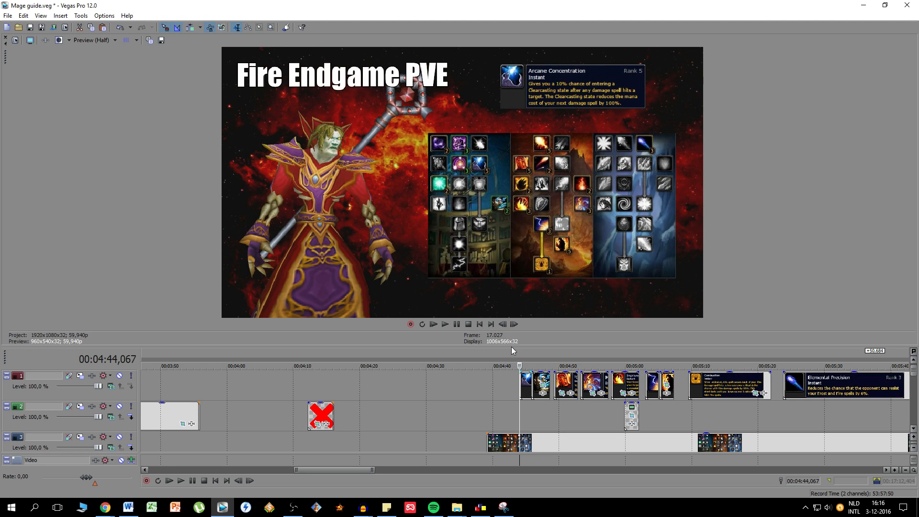
left_click_drag(513, 345, 513, 268)
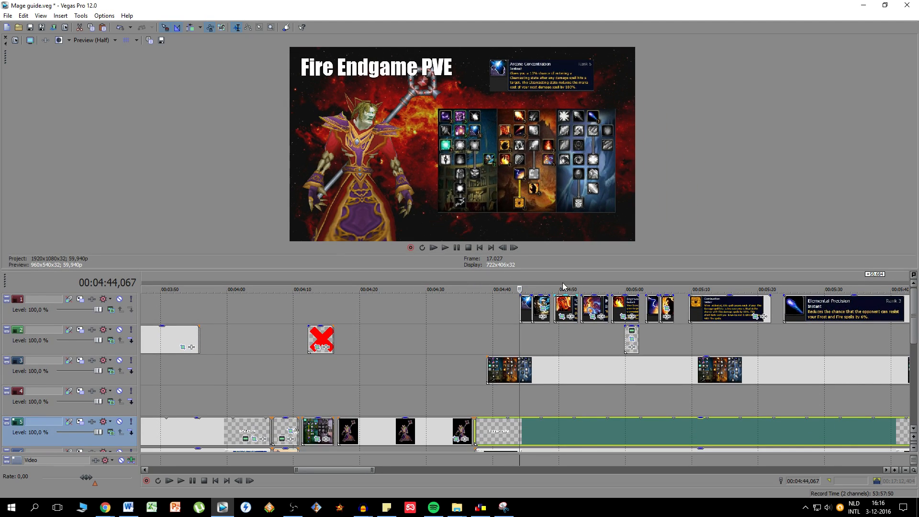
- Preview the Fire Endgame PVE section at about 6:06 and at its summary text near 6:36
scroll(563, 286, "down", 5)
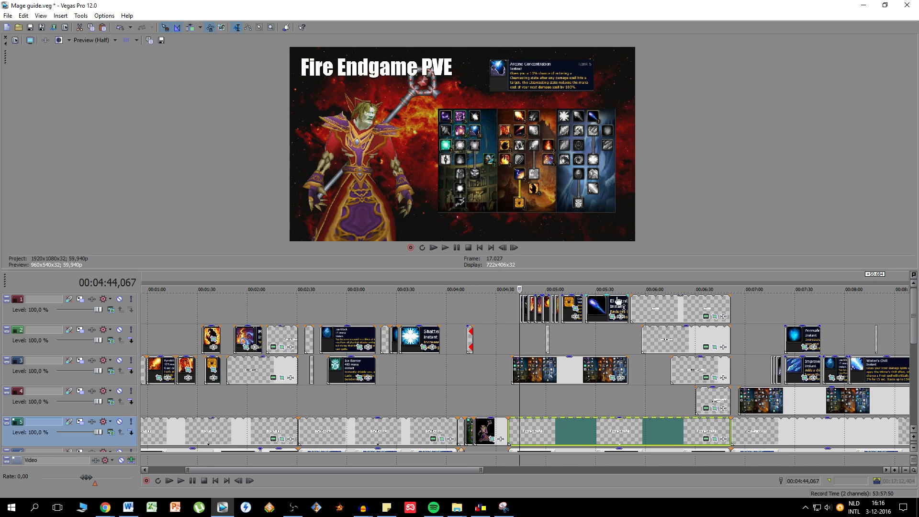
left_click(603, 369)
left_click(657, 312)
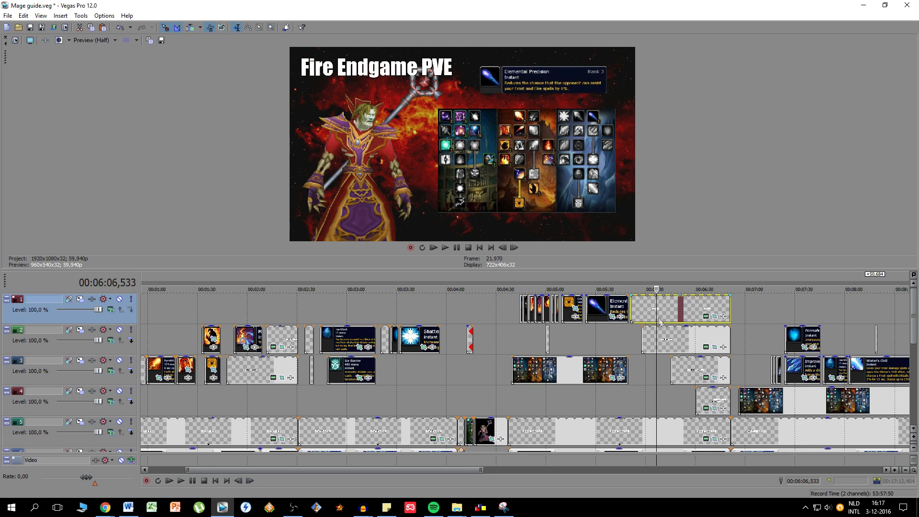
left_click(706, 312)
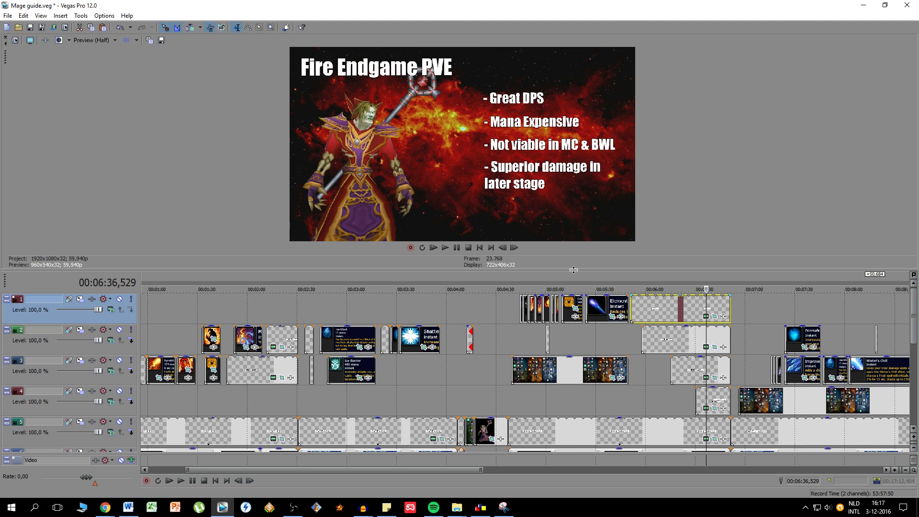
- Preview the Frost Endgame PVE section from about 7:15 onward, including the talent images and the events after 9:00
scroll(626, 337, "down", 2)
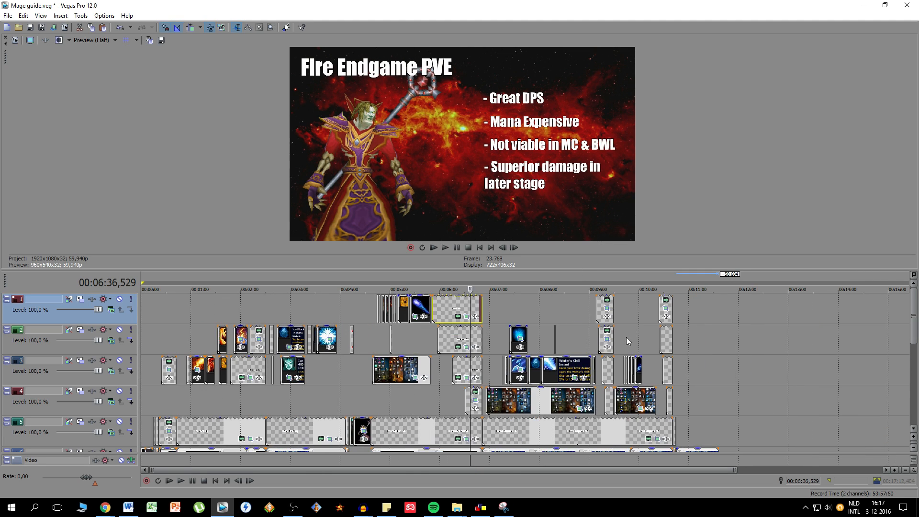
left_click(503, 305)
left_click(527, 304)
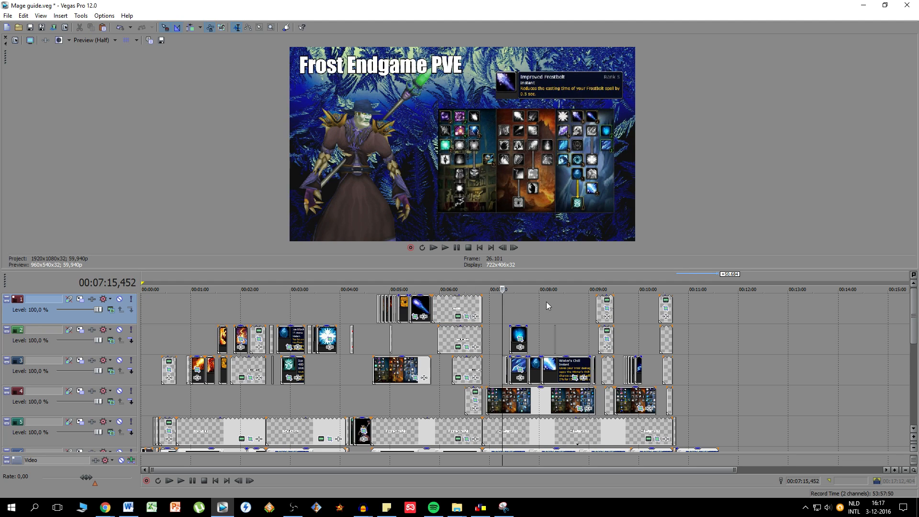
left_click(581, 304)
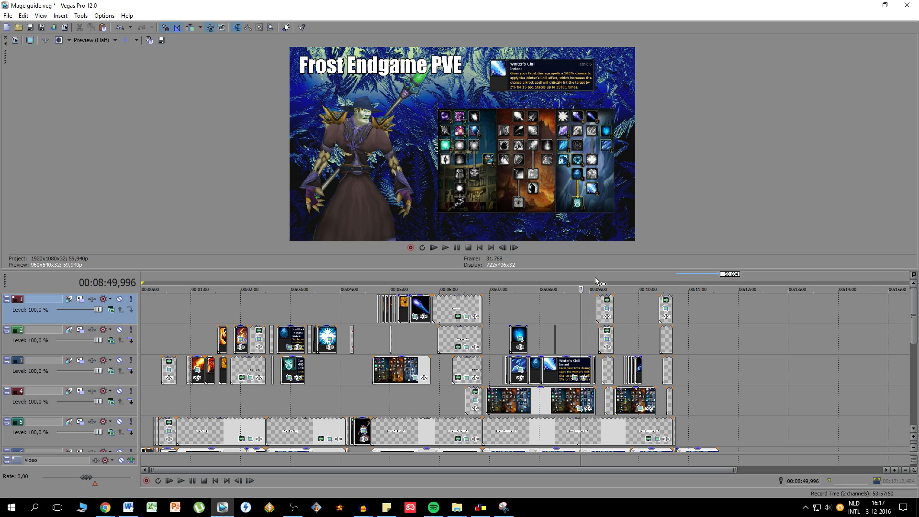
left_click(602, 304)
left_click(623, 313)
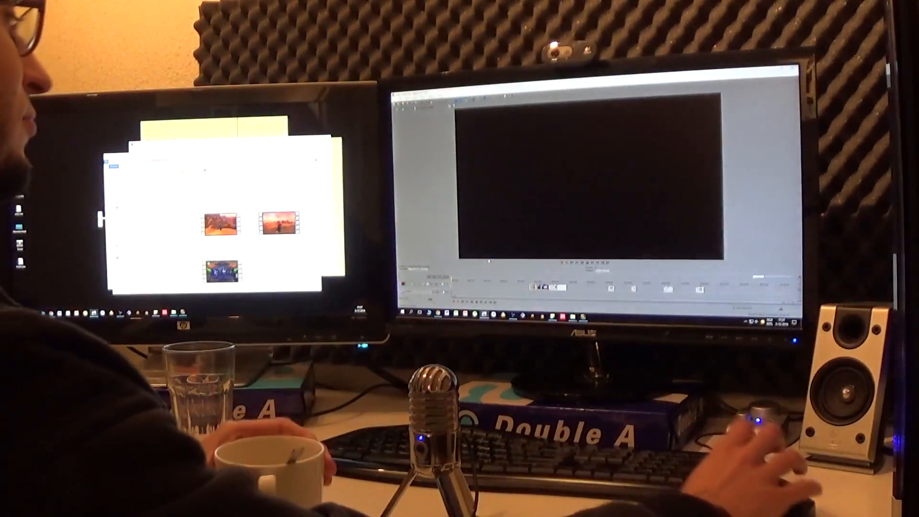
left_click(467, 302)
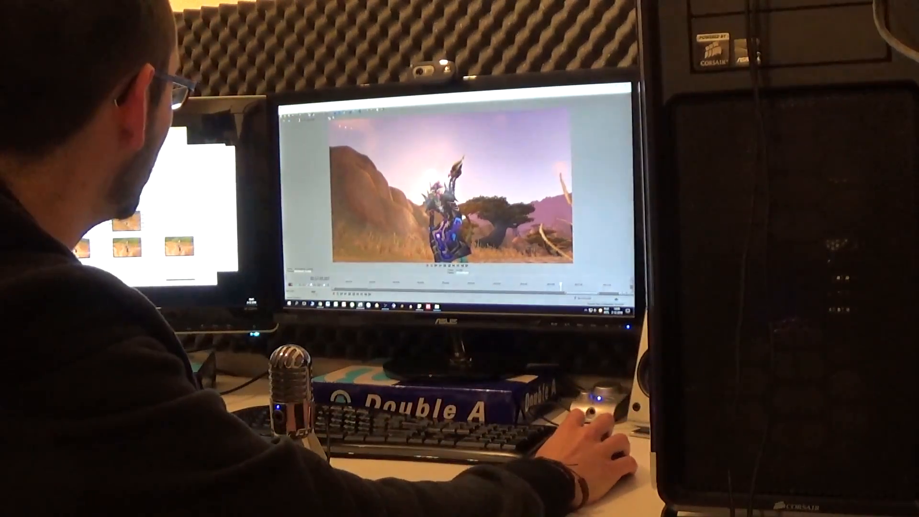
left_click(283, 110)
left_click(302, 137)
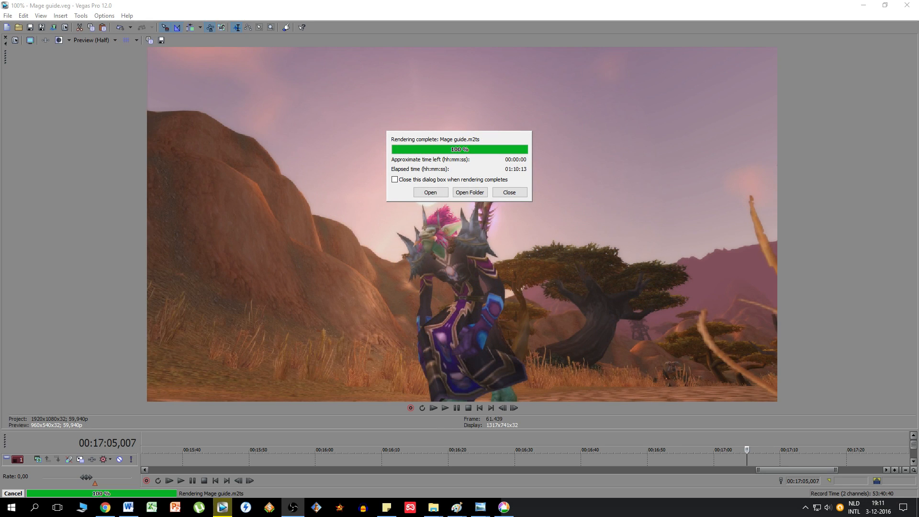
- Open the rendered Mage guide.m2ts video from the completed render dialog
left_click(427, 193)
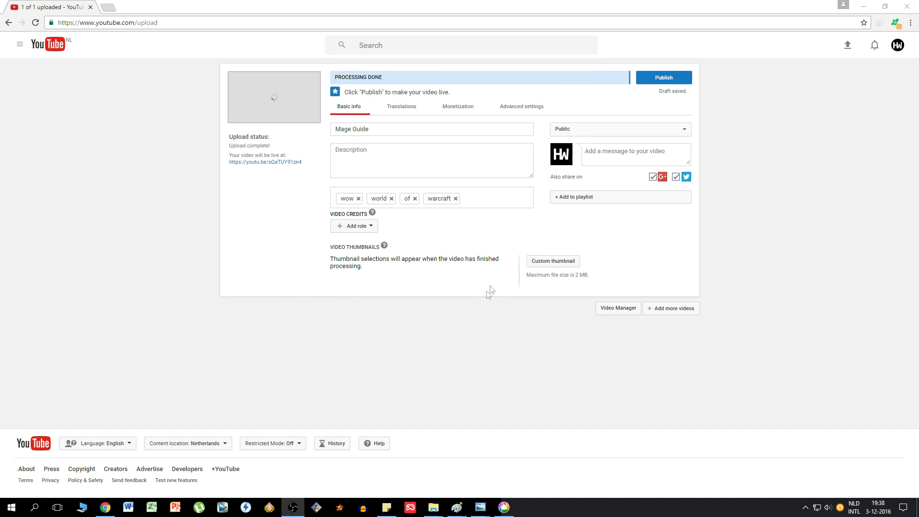
- Upload the Mage guide 2 image from the innermost nested Desktop folder as the video's custom thumbnail
left_click(553, 261)
left_click(203, 117)
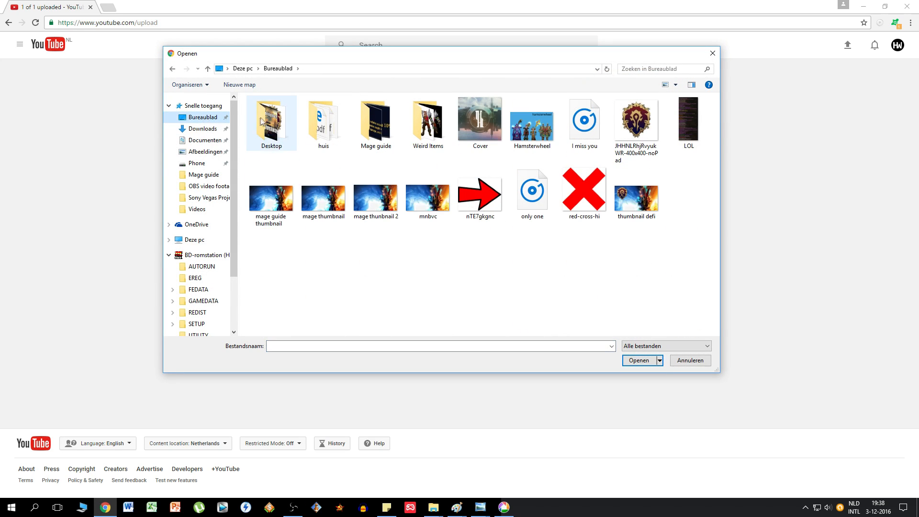
double_click(269, 127)
double_click(269, 130)
double_click(268, 130)
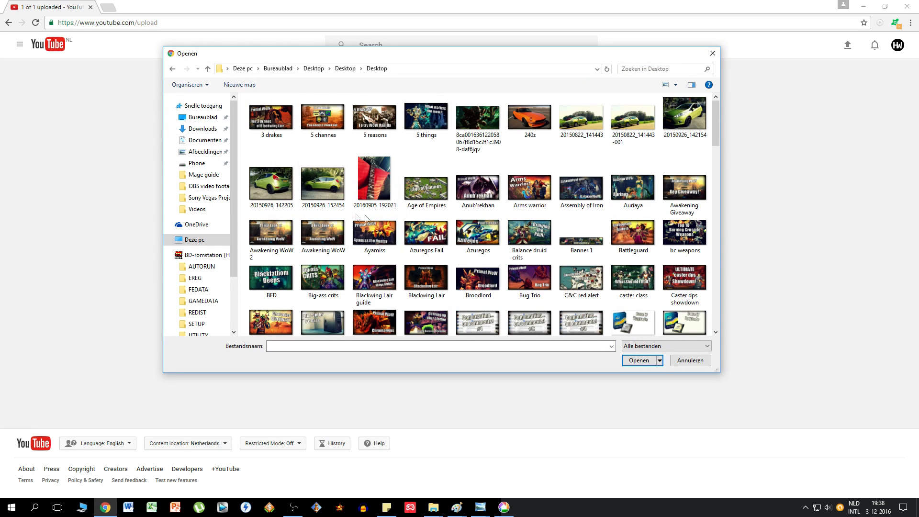
left_click(479, 247)
key("m")
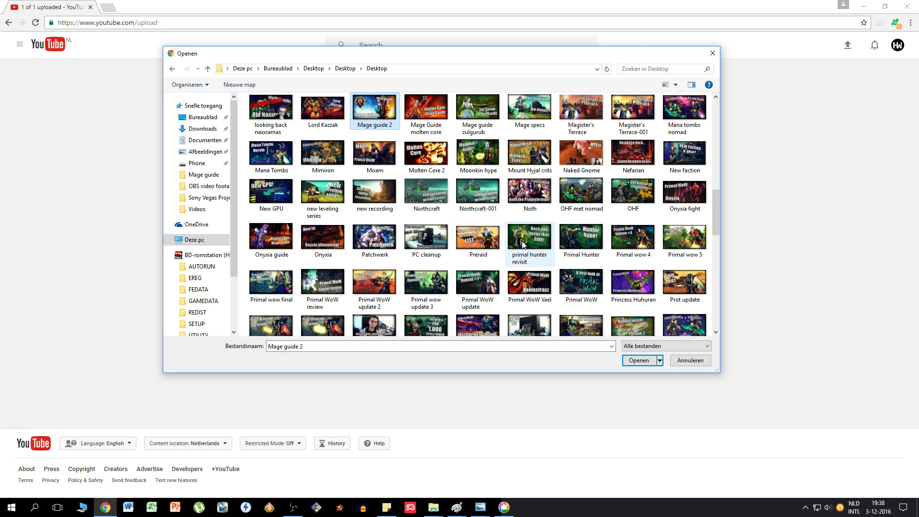
double_click(384, 112)
- Change the video title to "WoW Vanilla (Nostalrius) - Mage Guide"
left_click(437, 130)
type("WoW V")
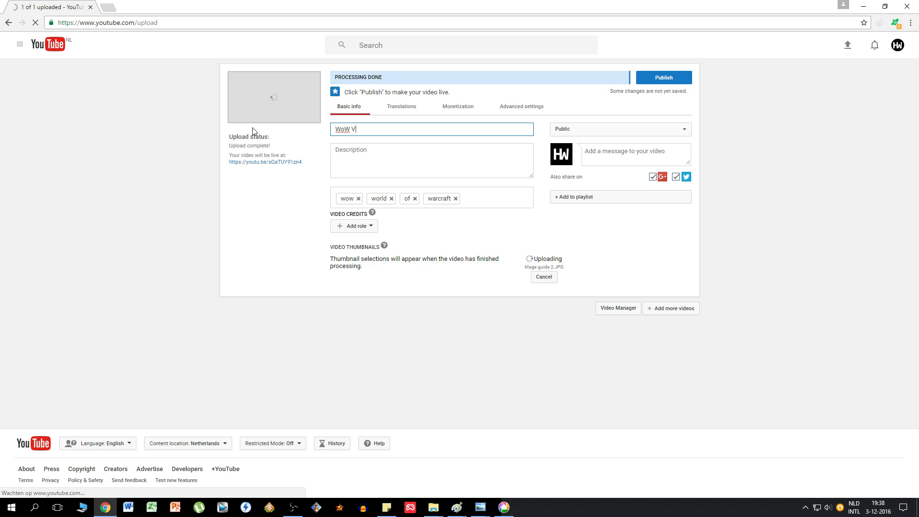
type("anilla (Nostalrius")
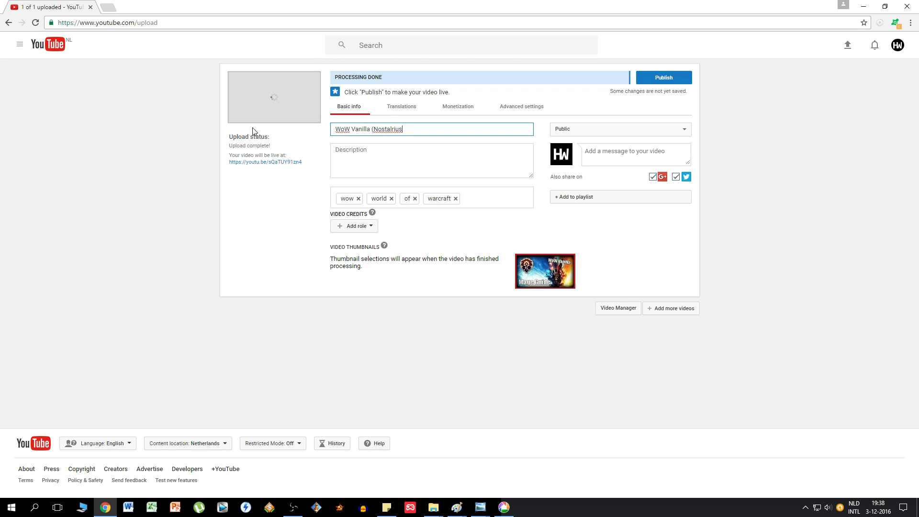
type(") - Mage Guide")
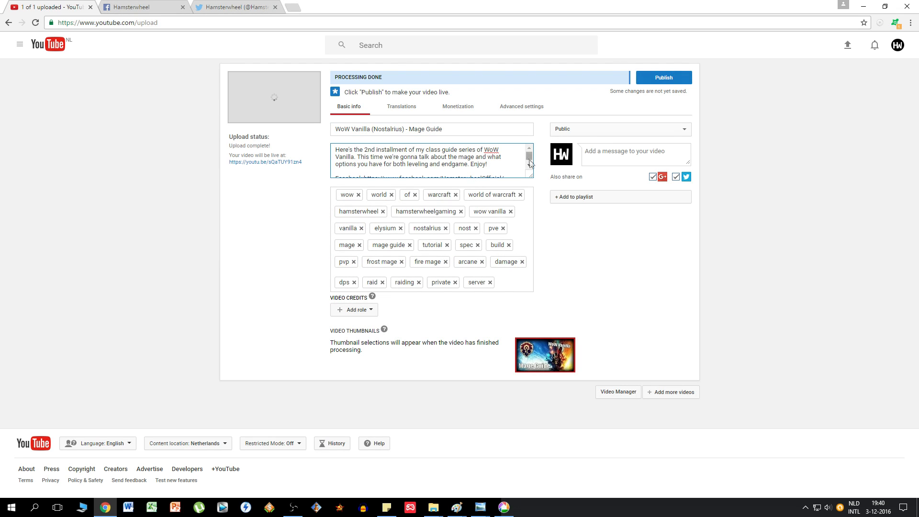
- Review the video's title and description, and publish the video with public visibility
left_click_drag(446, 131, 346, 127)
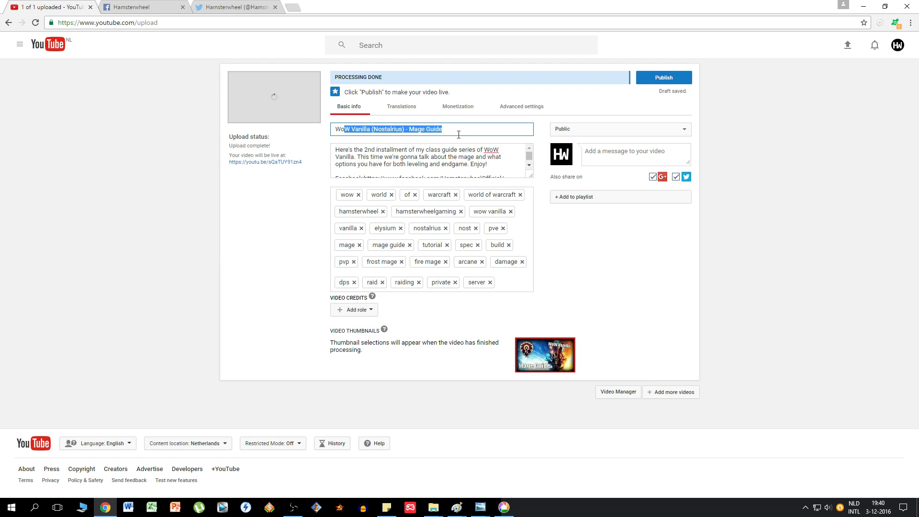
left_click(457, 133)
left_click(528, 167)
left_click(529, 149)
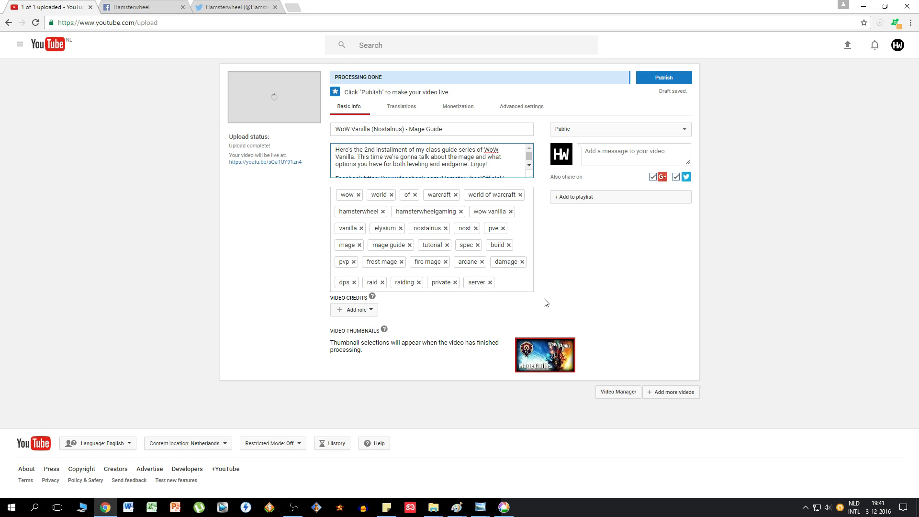
mouse_move(558, 365)
left_click(668, 80)
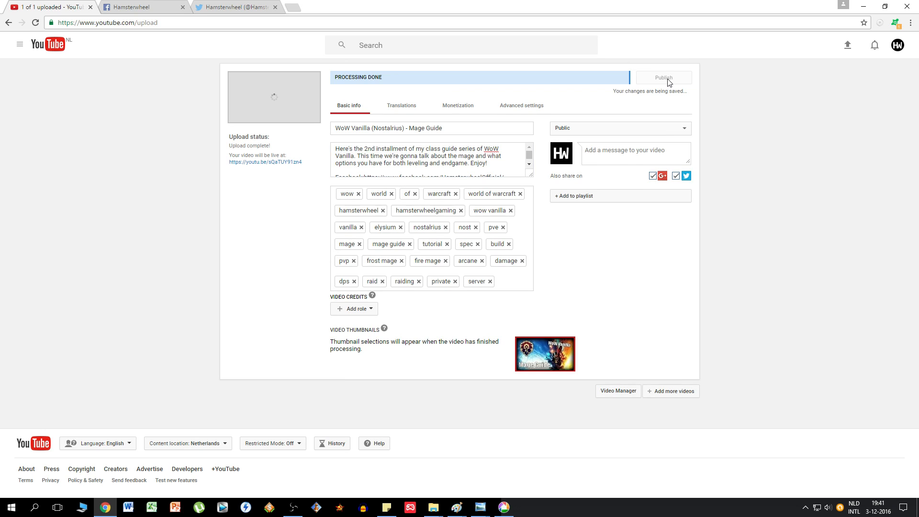